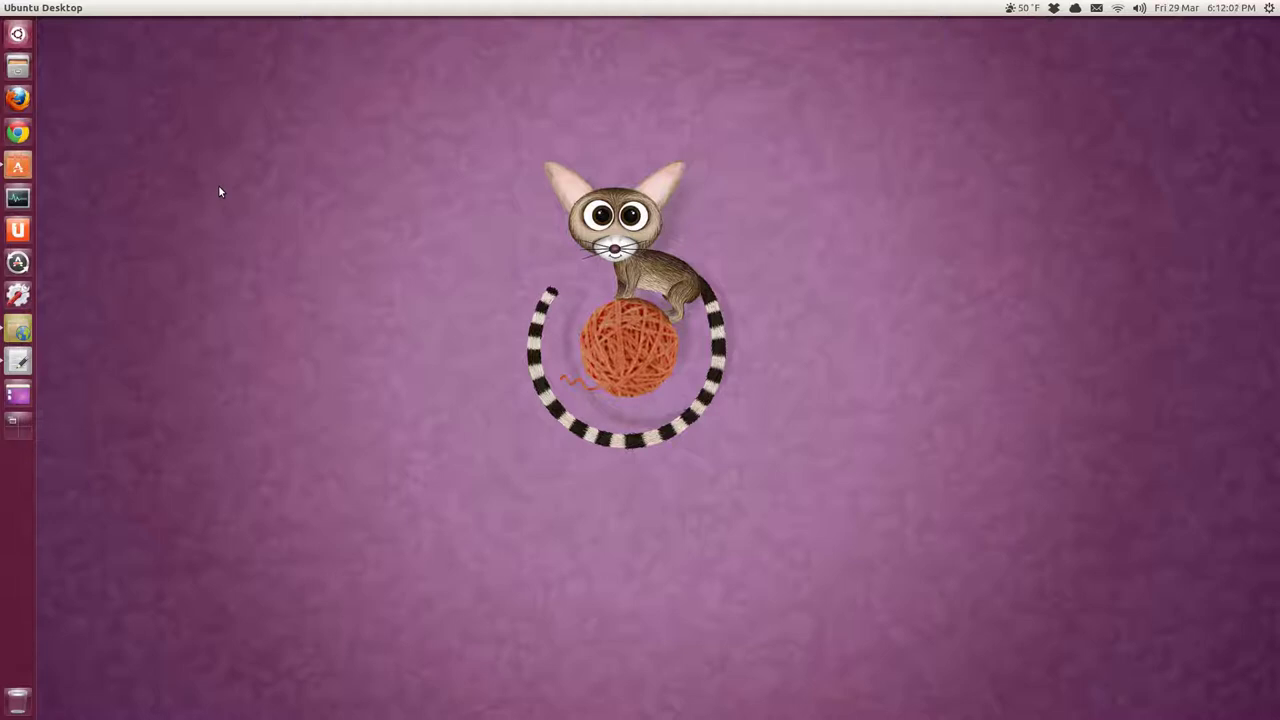
Launch Software & Updates from System Settings and move its window higher up
{"action": "left_click", "coordinate": [18, 295]}
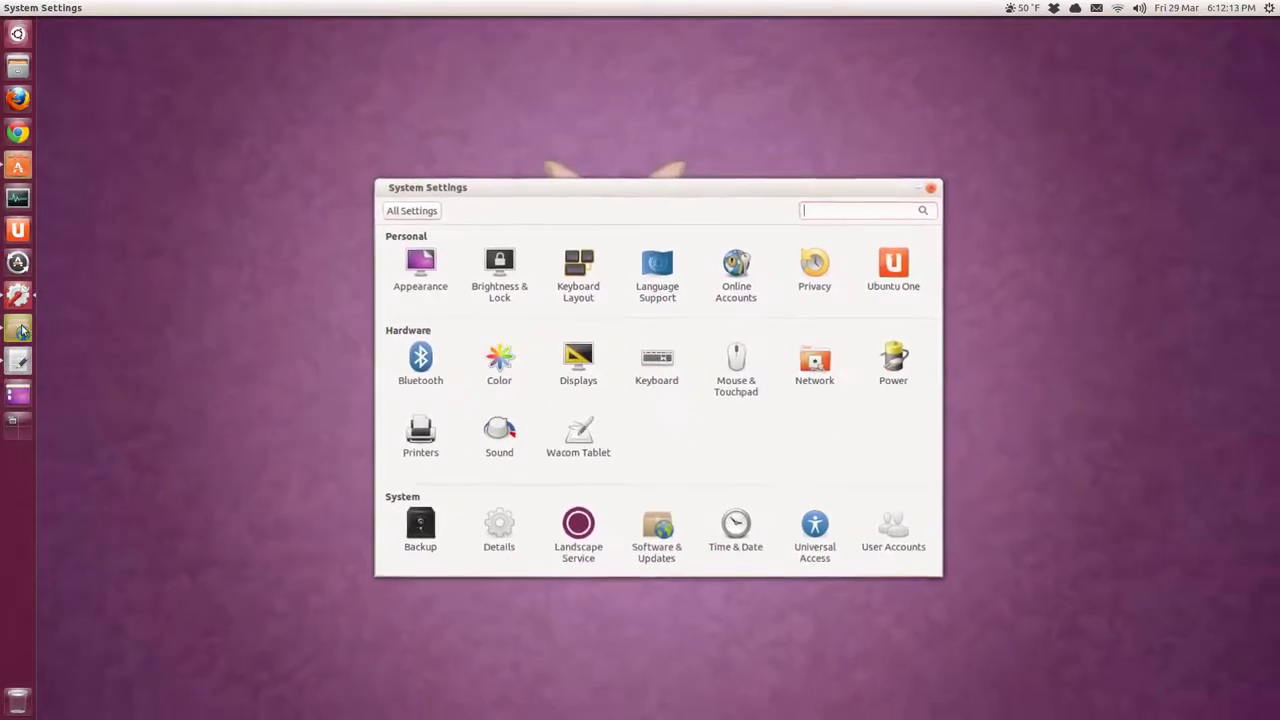
{"action": "left_click", "coordinate": [20, 329]}
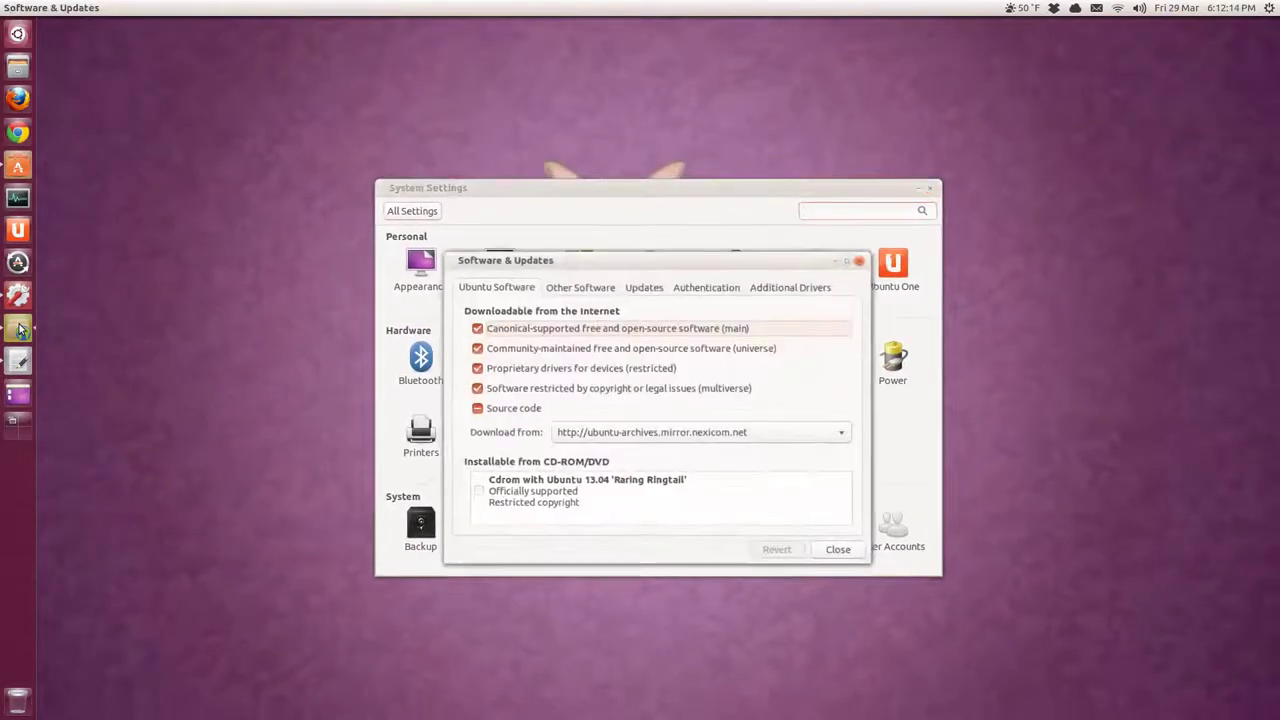
{"action": "left_click_drag", "start_coordinate": [666, 260], "coordinate": [634, 83]}
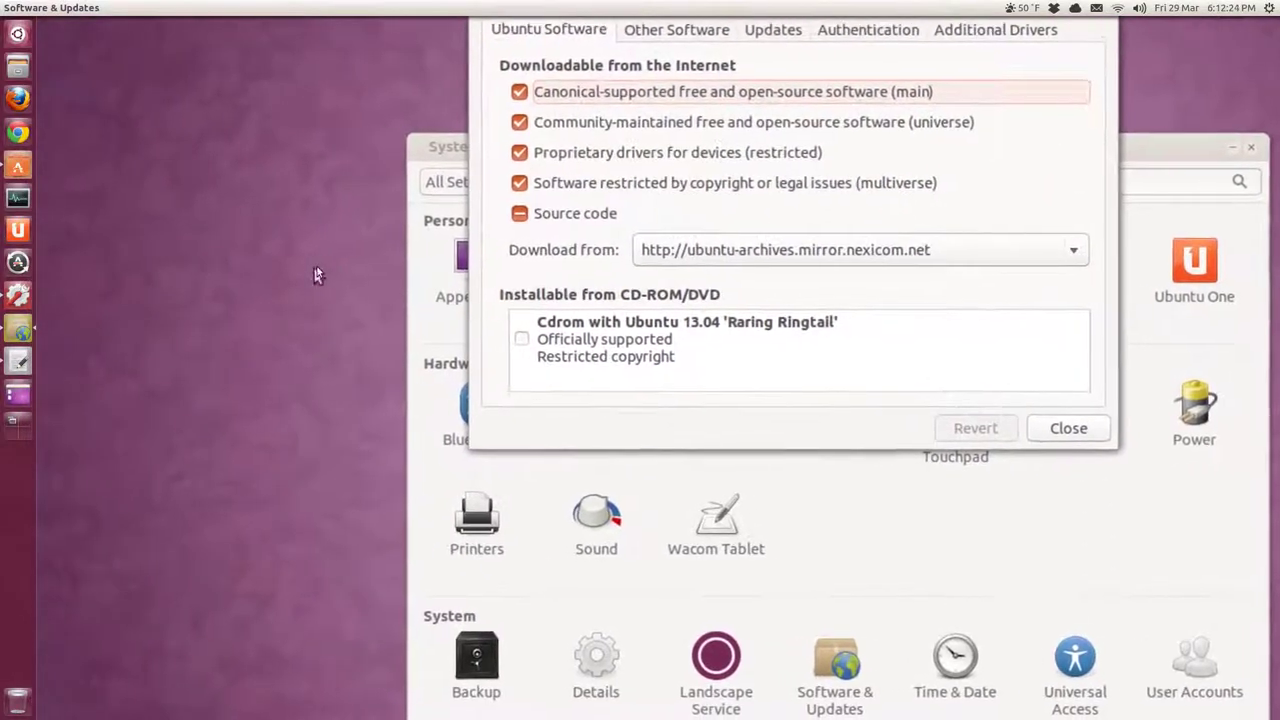
Browse other download servers, then cancel to keep the ubuntu-archives.mirror.nexicom.net mirror
{"action": "left_click", "coordinate": [250, 277]}
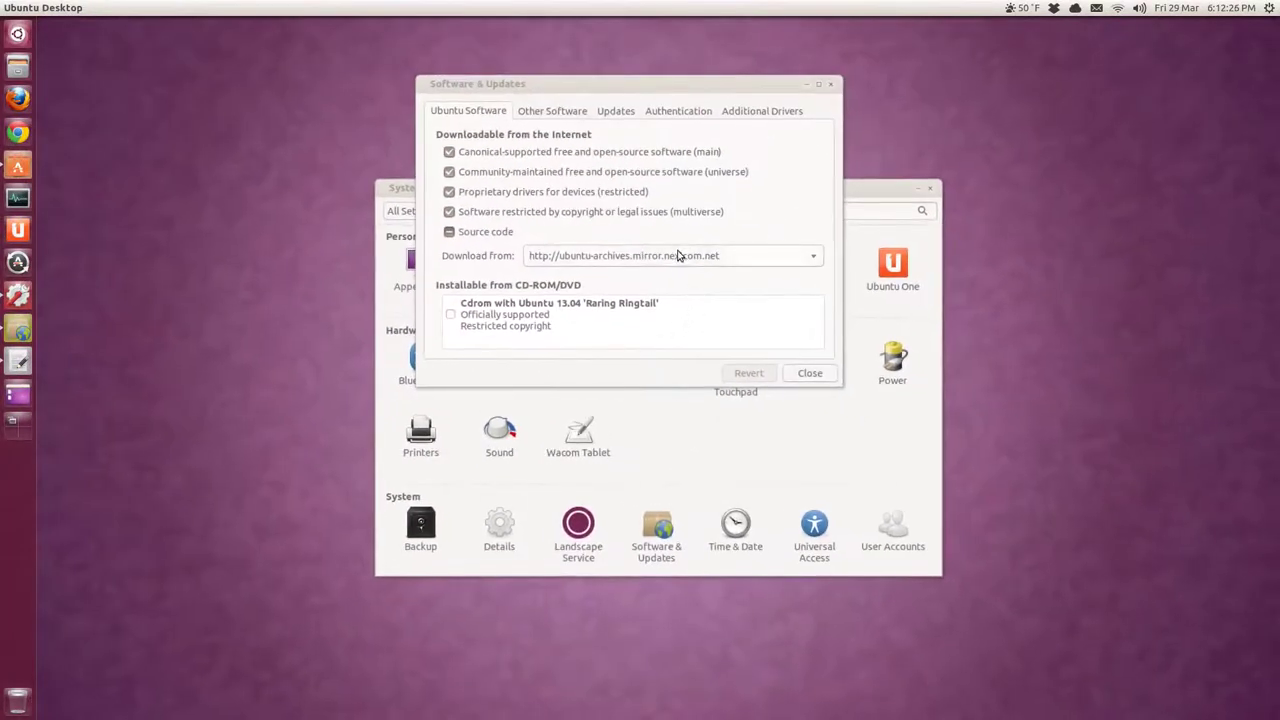
{"action": "left_click", "coordinate": [674, 254]}
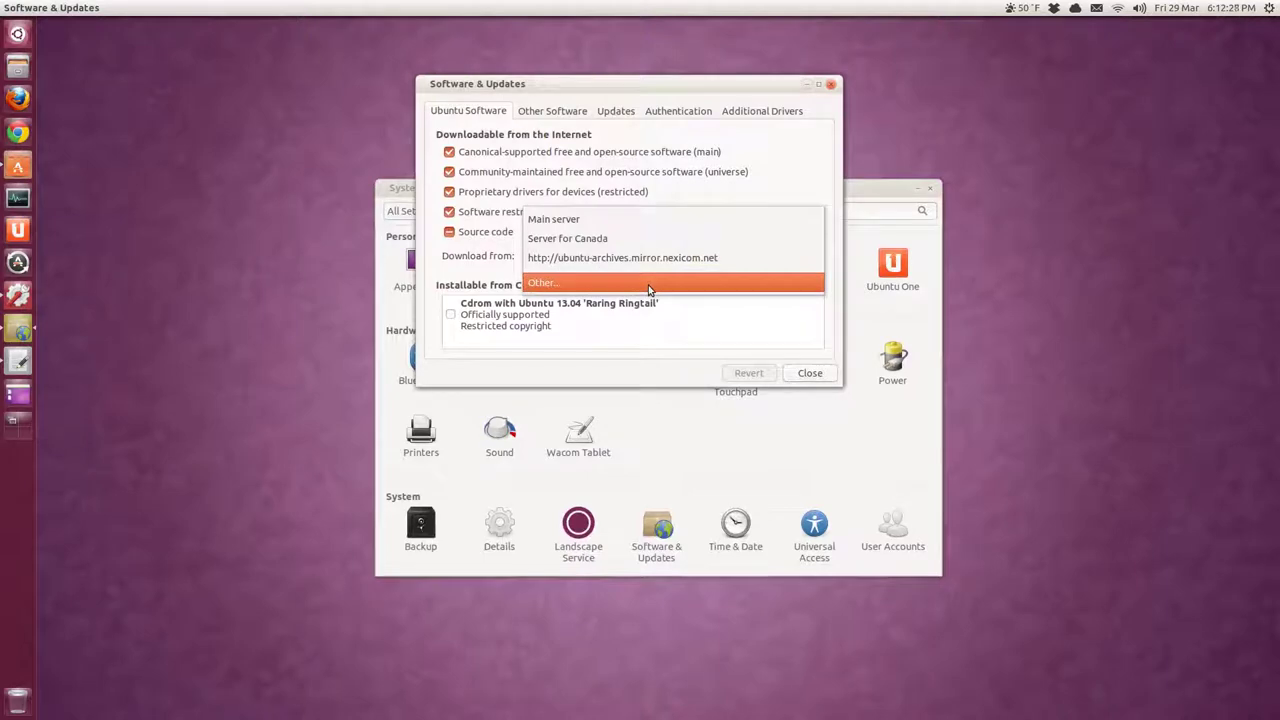
{"action": "left_click", "coordinate": [649, 288]}
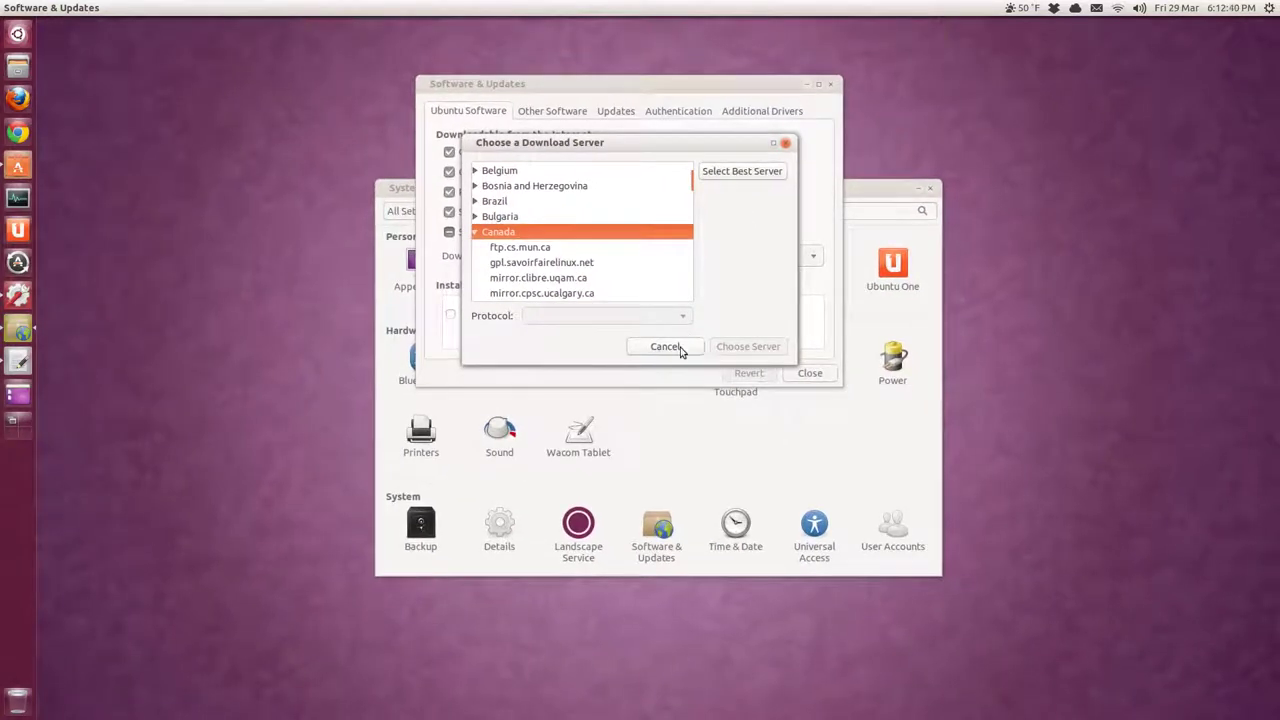
{"action": "left_click", "coordinate": [665, 346]}
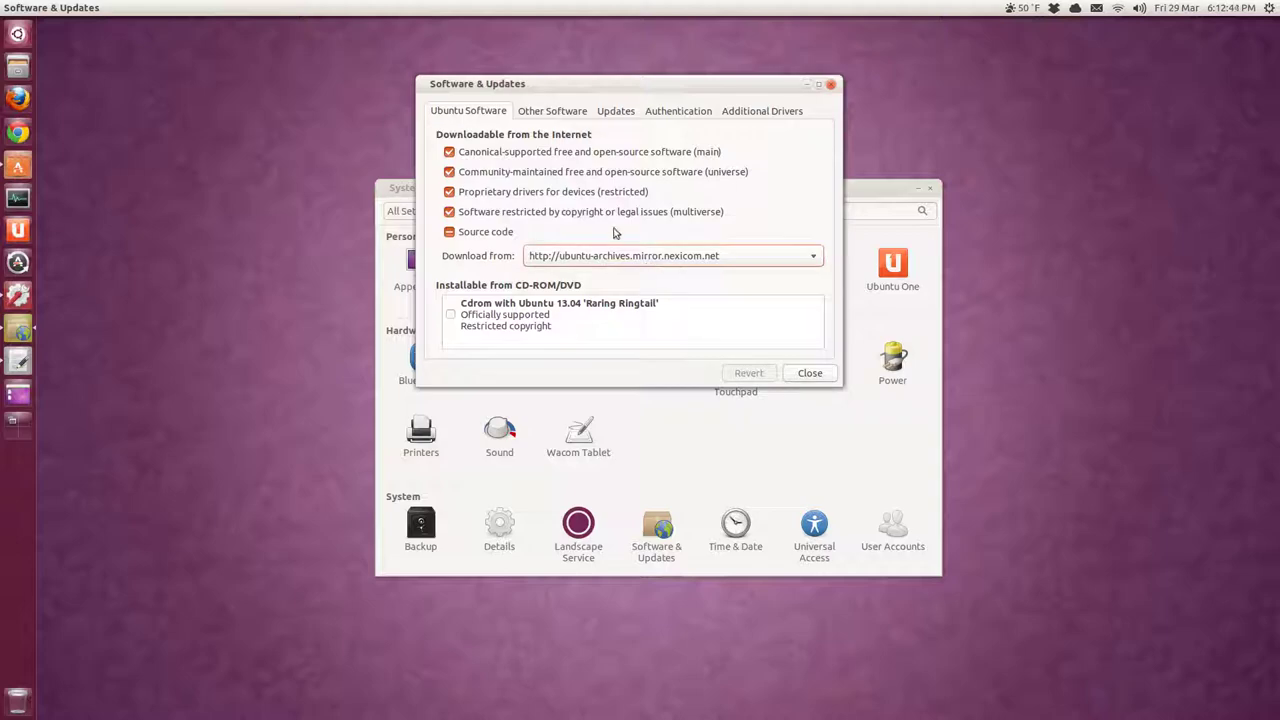
Check the Other Software repository list, then close Software & Updates
{"action": "left_click", "coordinate": [540, 111]}
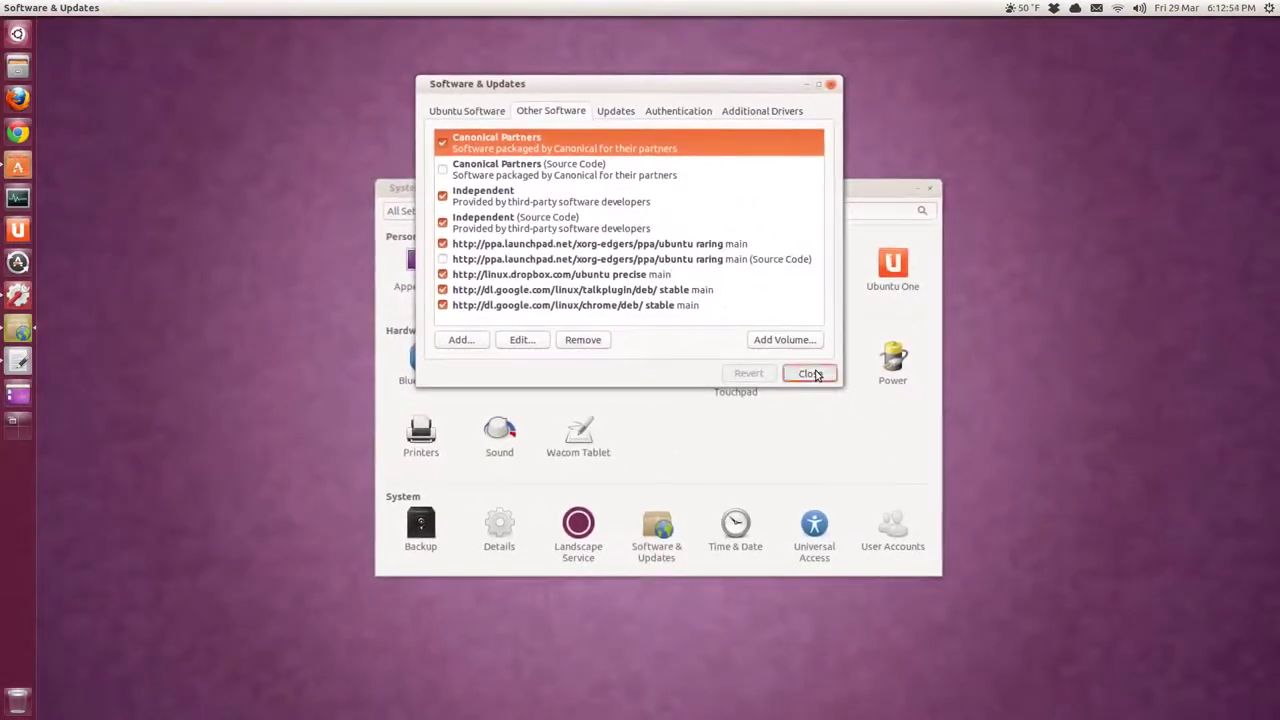
{"action": "left_click", "coordinate": [877, 424]}
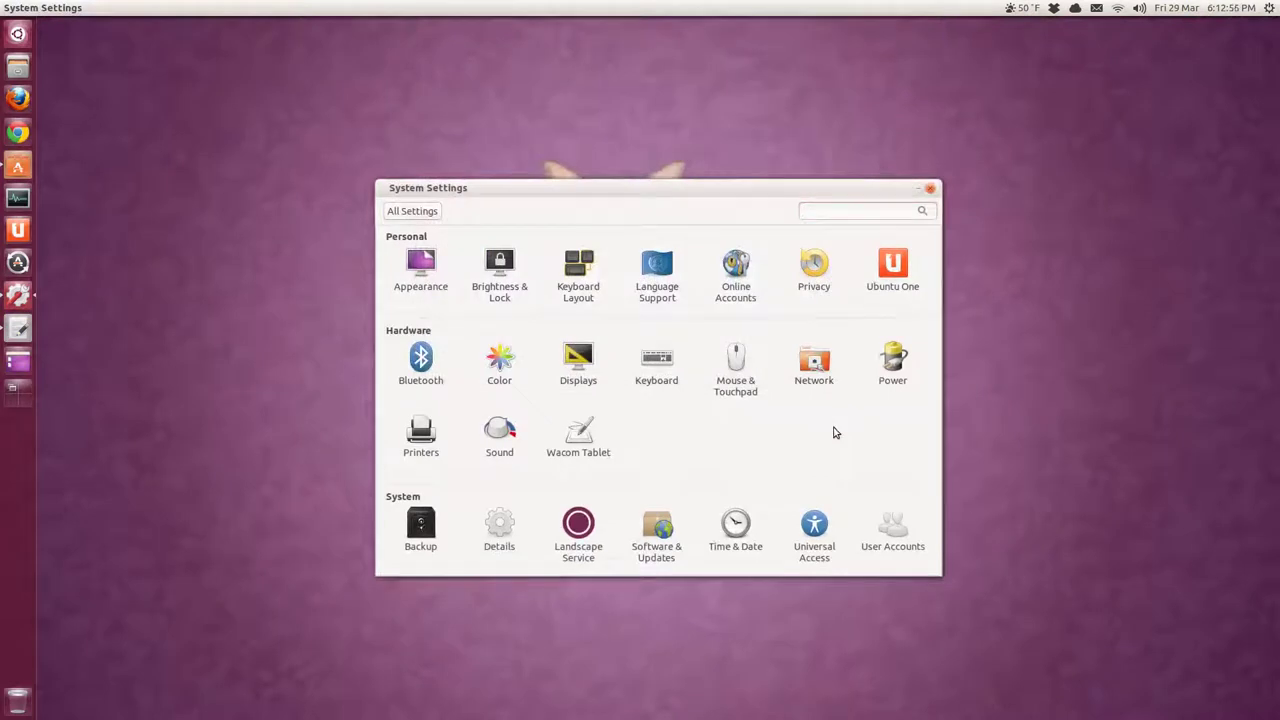
{"action": "left_click", "coordinate": [223, 257]}
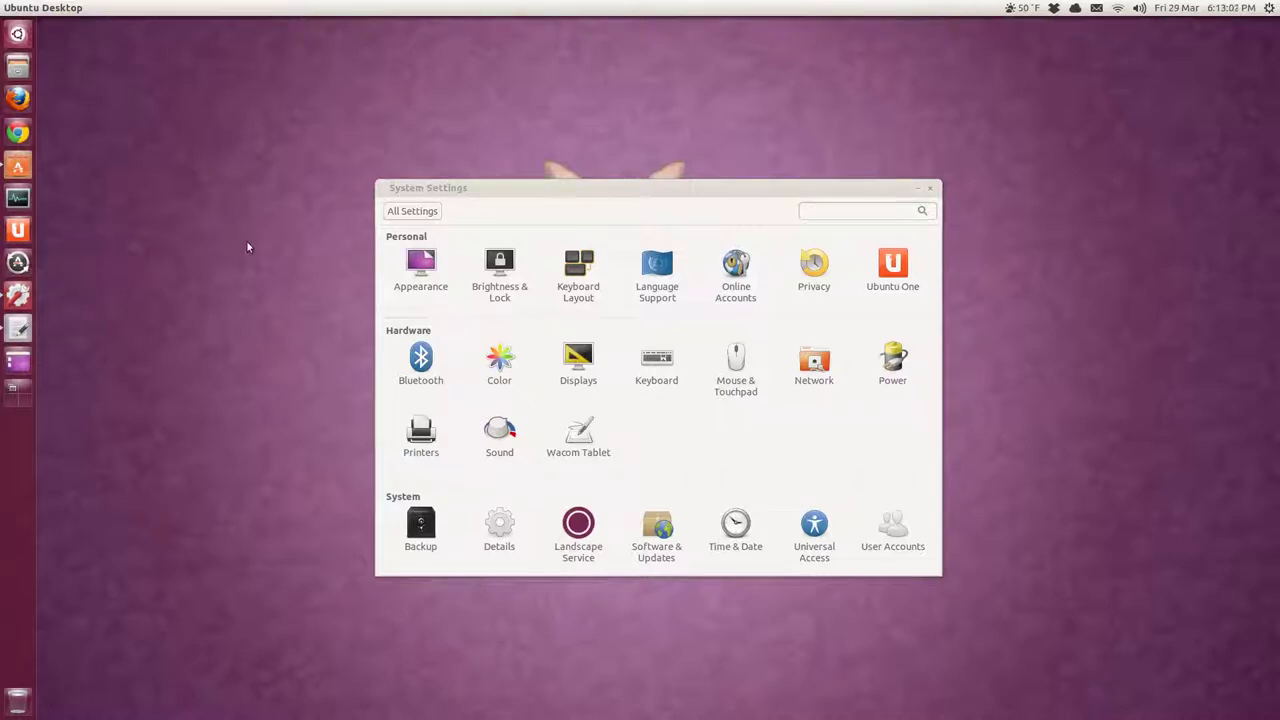
In a new terminal, close System Settings and refresh package lists with sudo apt-get update
{"action": "key", "text": "ctrl+alt+t"}
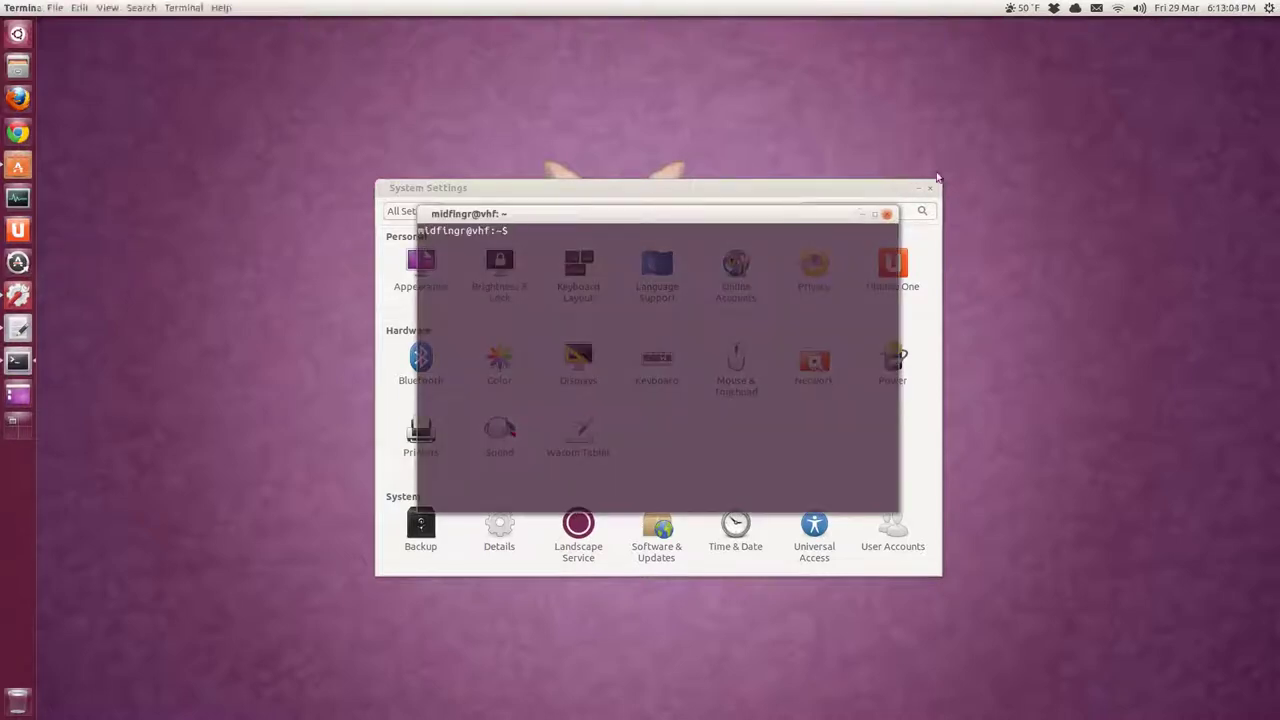
{"action": "left_click", "coordinate": [922, 191]}
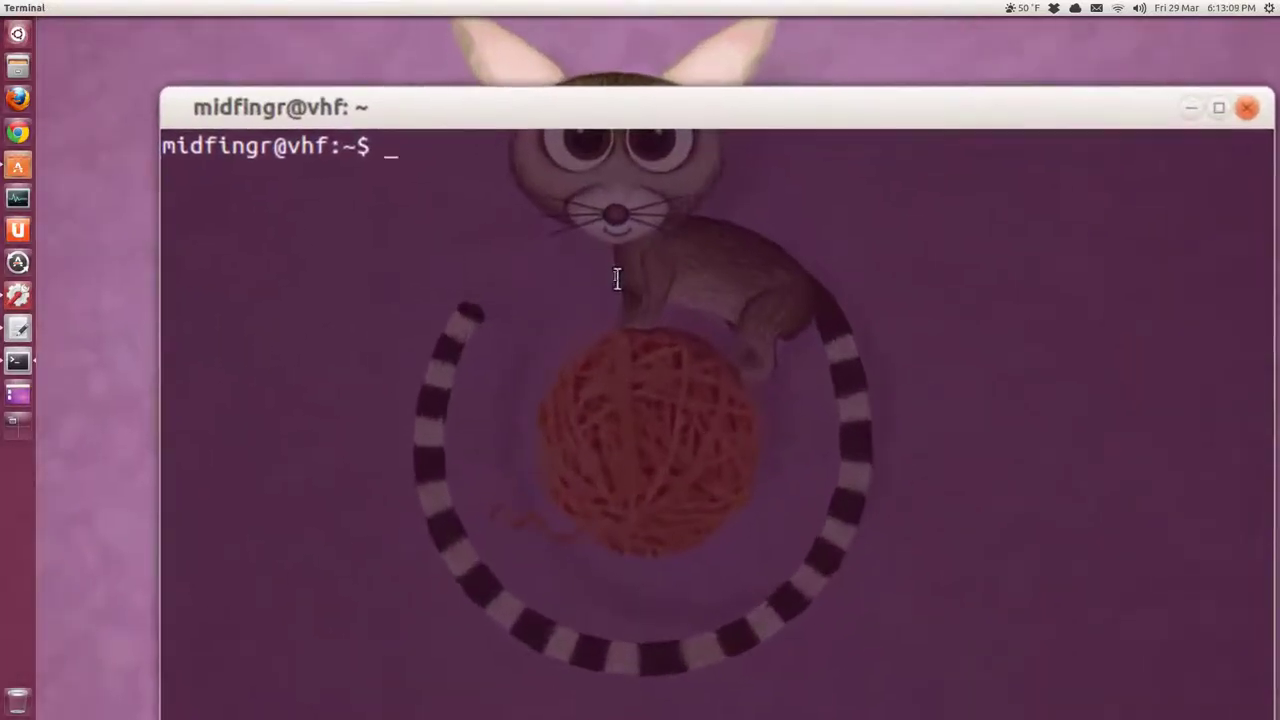
{"action": "type", "text": "sudo apt-get"}
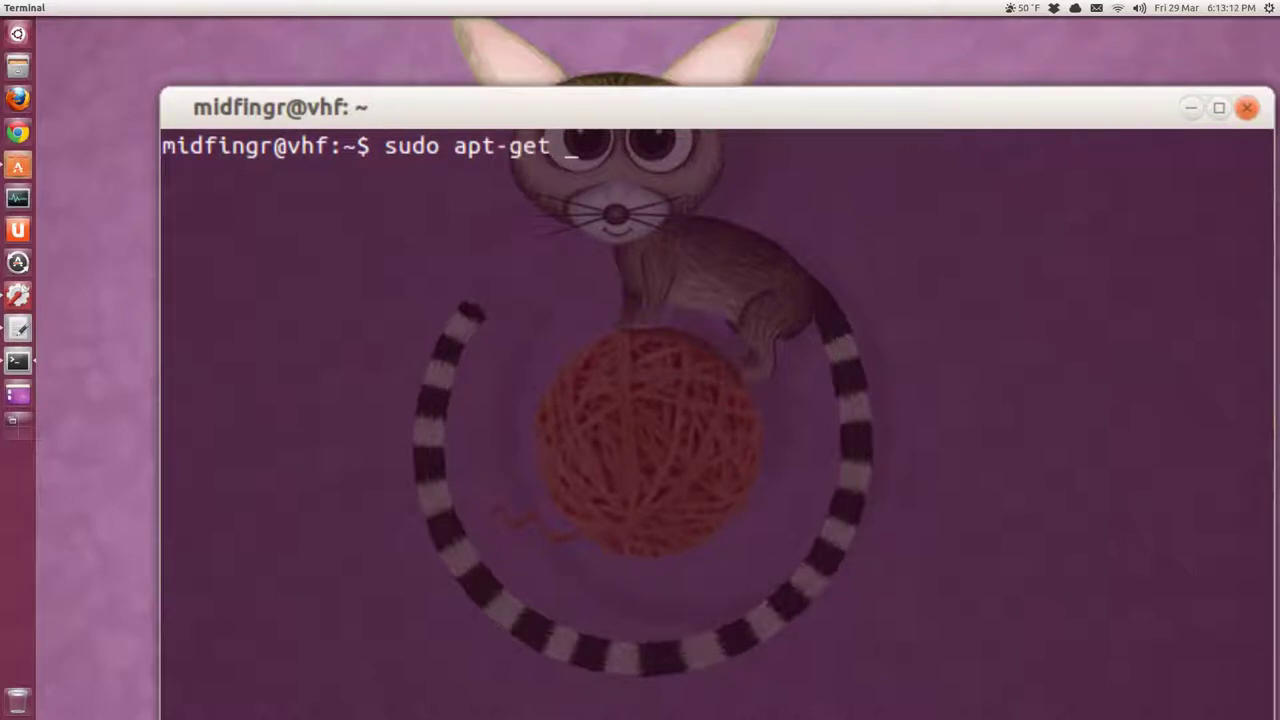
{"action": "type", "text": " update"}
{"action": "key", "text": "Return"}
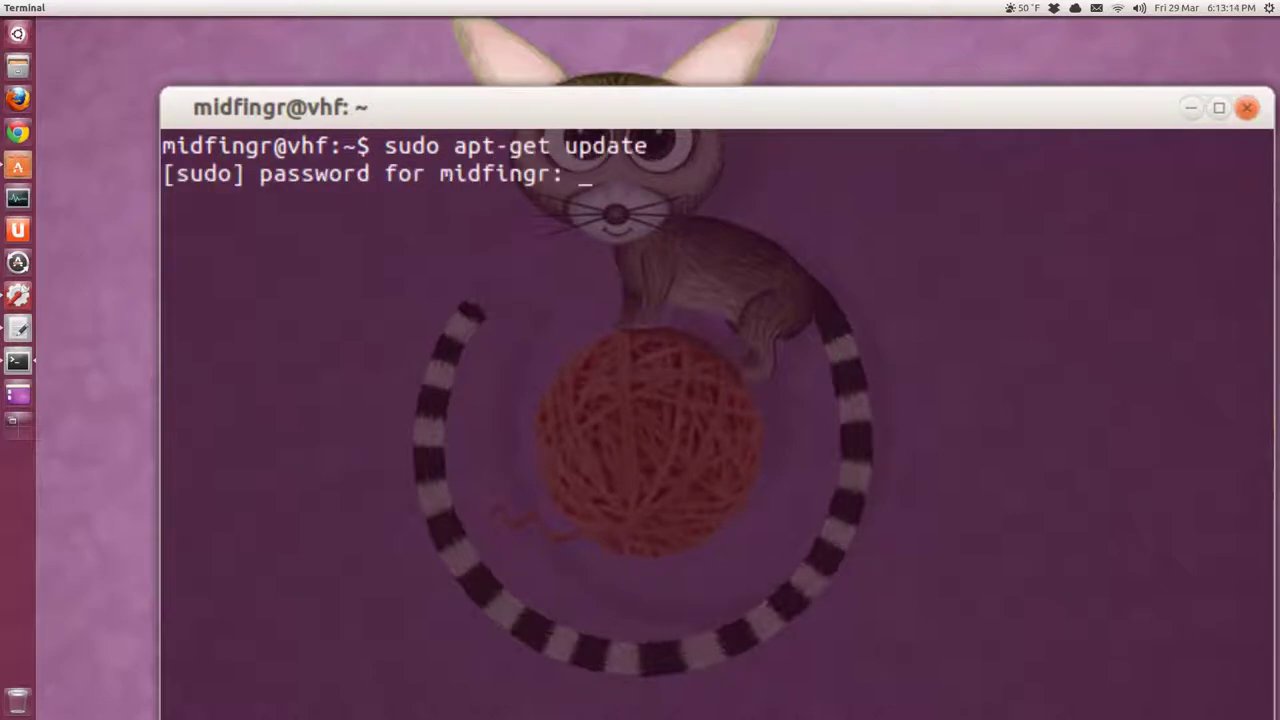
{"action": "key", "text": "Return"}
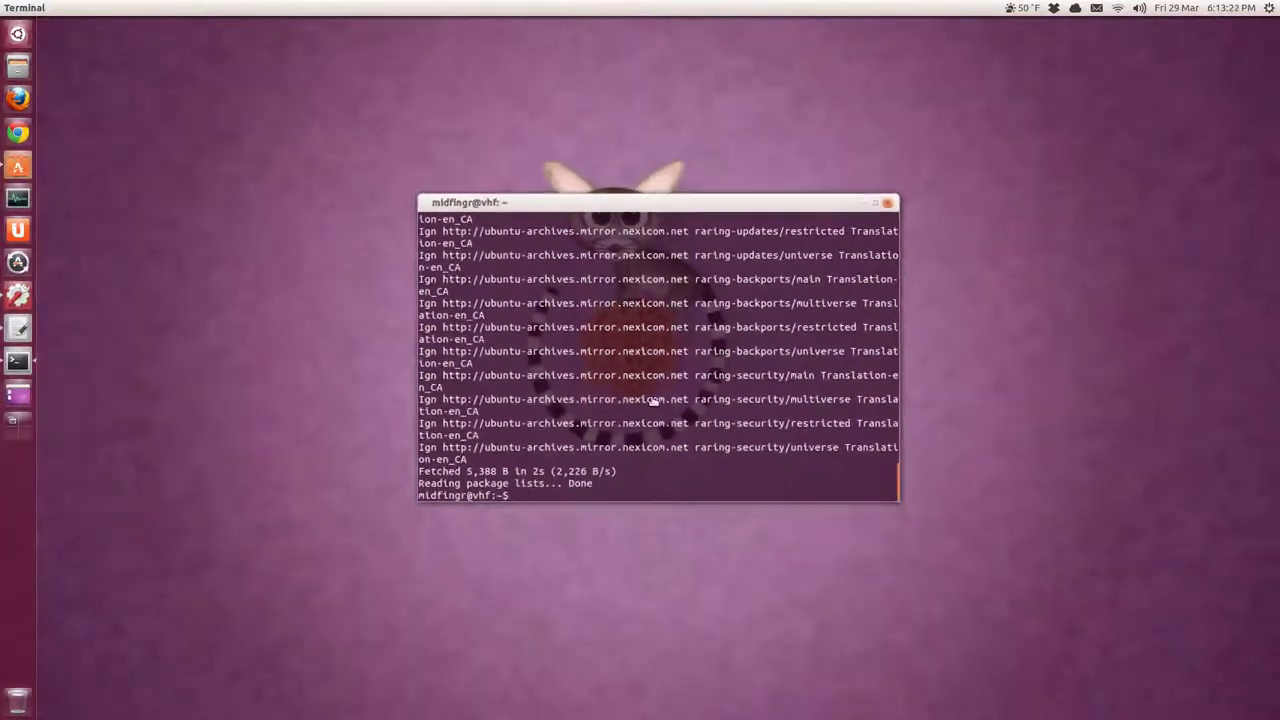
{"action": "type", "text": "clear"}
{"action": "key", "text": "Return"}
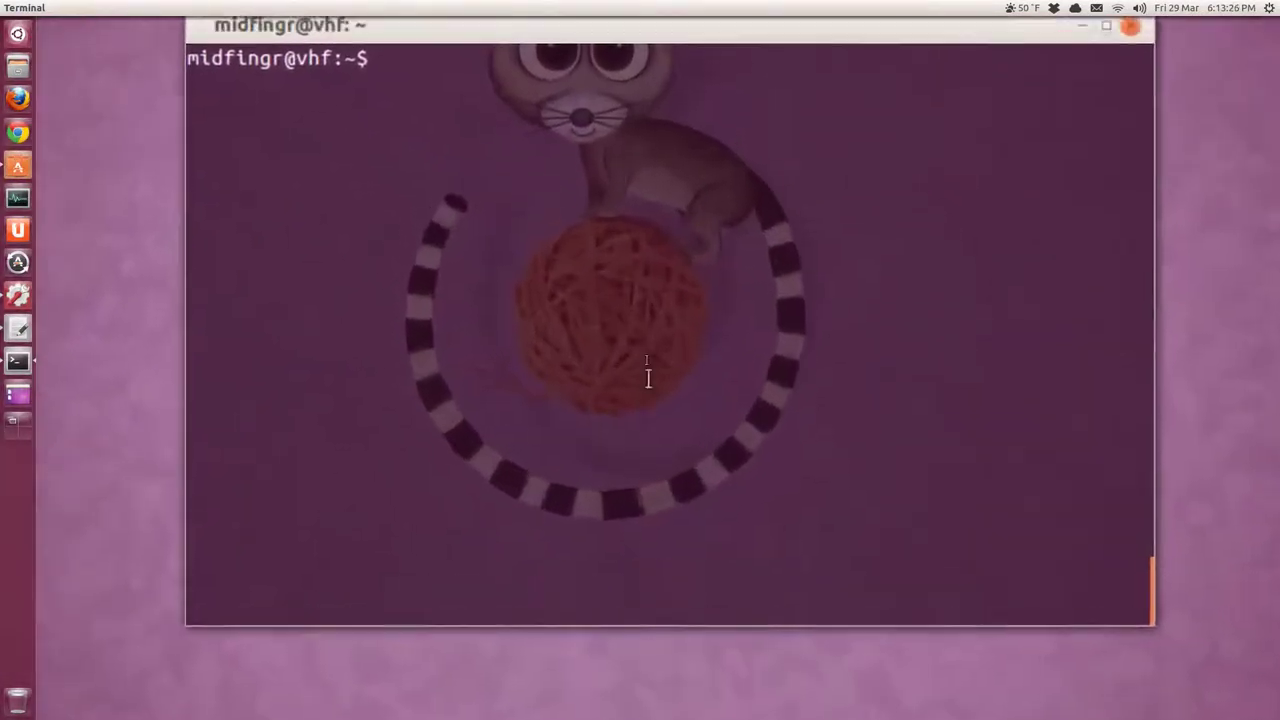
Upgrade the system with sudo apt-get upgrade, then exit the terminal
{"action": "type", "text": "sud"}
{"action": "key", "text": "BackSpace"}
{"action": "key", "text": "BackSpace"}
{"action": "key", "text": "BackSpace"}
{"action": "type", "text": "clear"}
{"action": "key", "text": "Up"}
{"action": "key", "text": "Up"}
{"action": "key", "text": "BackSpace"}
{"action": "key", "text": "BackSpace"}
{"action": "key", "text": "BackSpace"}
{"action": "key", "text": "BackSpace"}
{"action": "key", "text": "BackSpace"}
{"action": "key", "text": "BackSpace"}
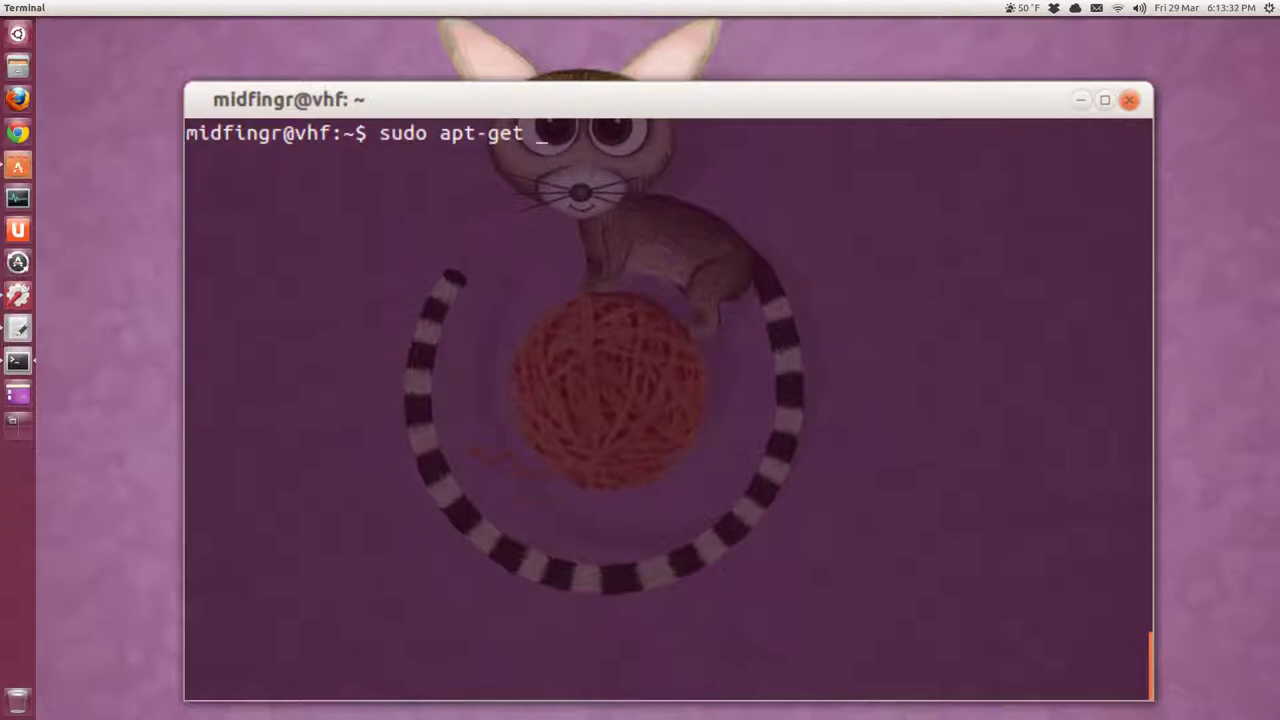
{"action": "type", "text": "s"}
{"action": "key", "text": "BackSpace"}
{"action": "type", "text": "upgrade"}
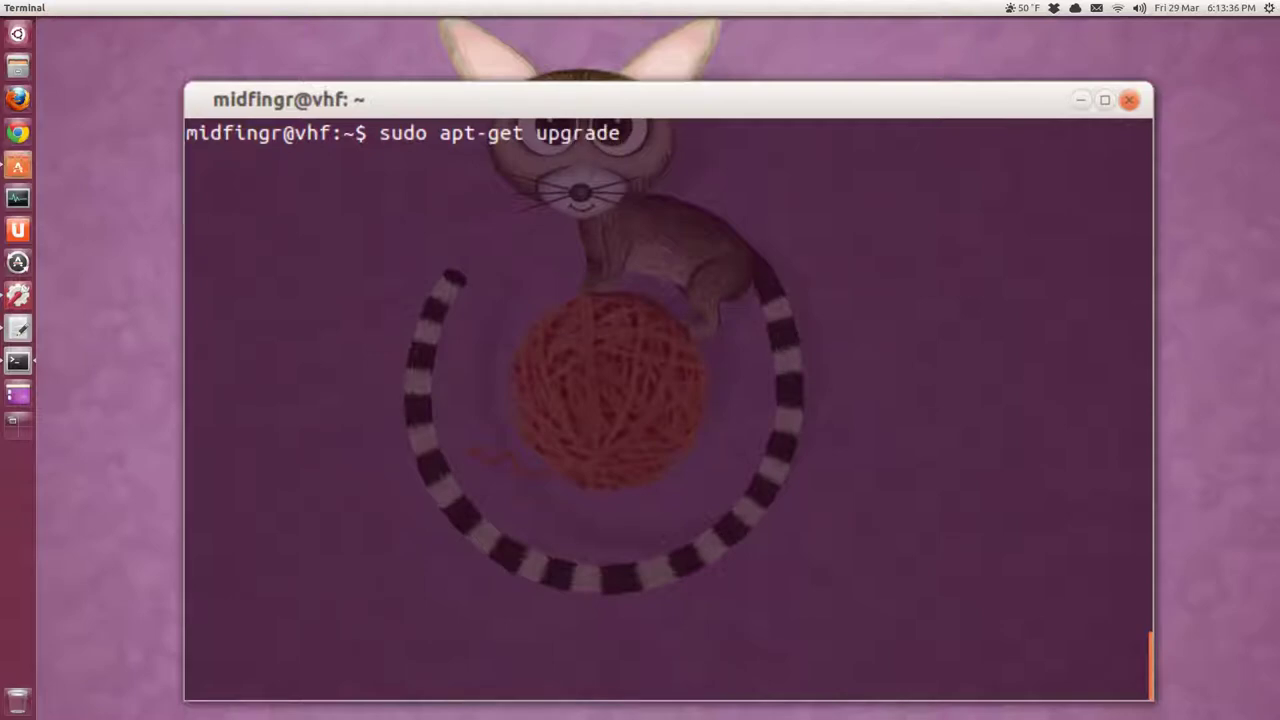
{"action": "key", "text": "Return"}
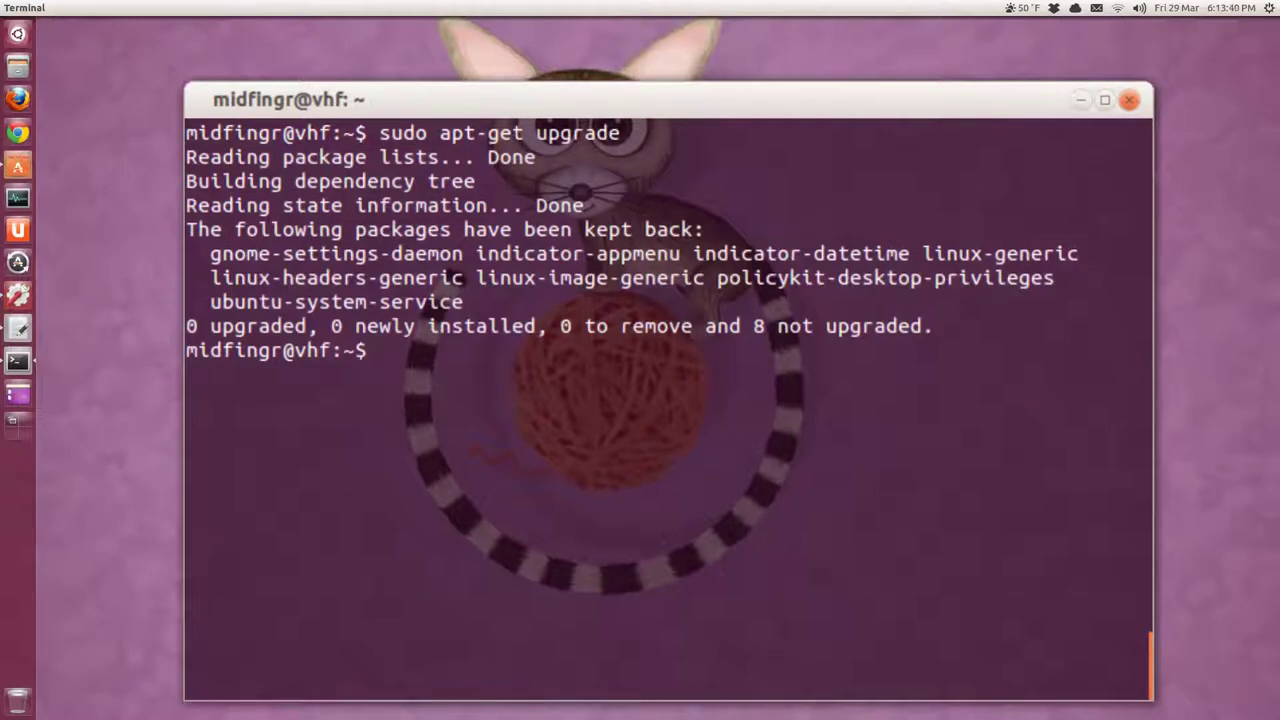
{"action": "type", "text": "exit"}
{"action": "key", "text": "Return"}
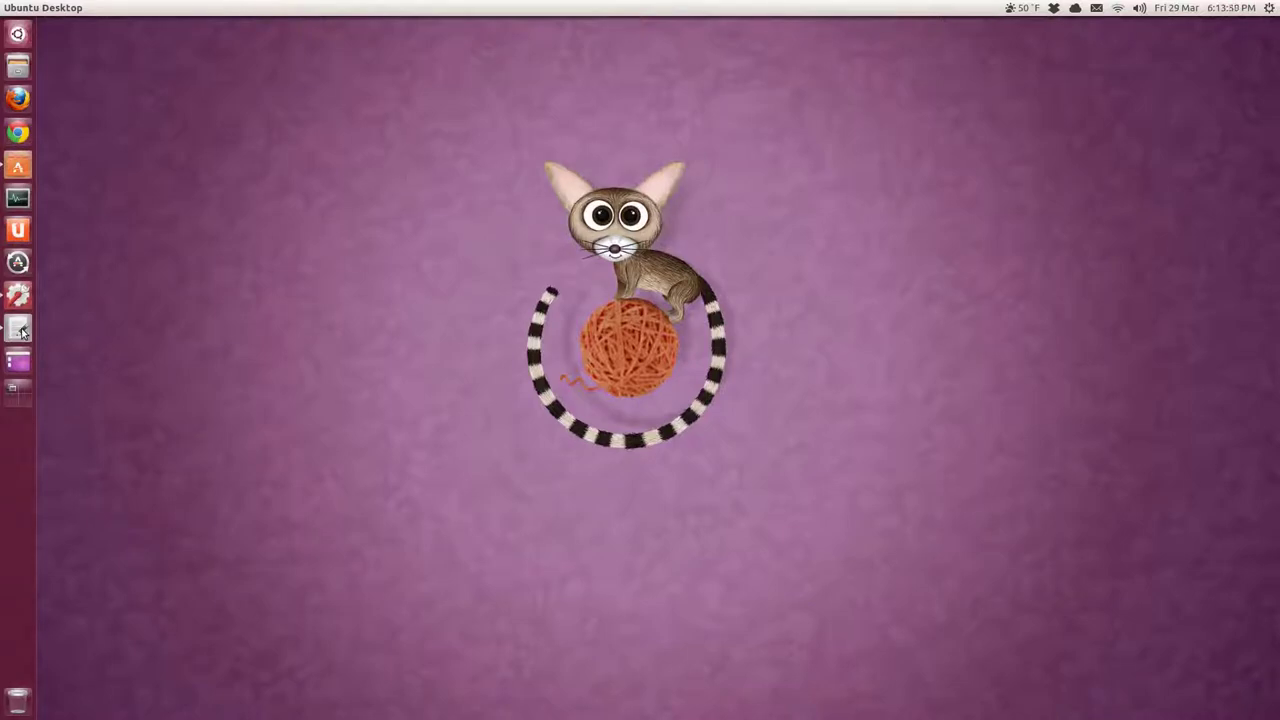
Step through the video-driver lines of Ubuntu setup: ppa, update, install fglrx, reboot
{"action": "double_click", "coordinate": [575, 375]}
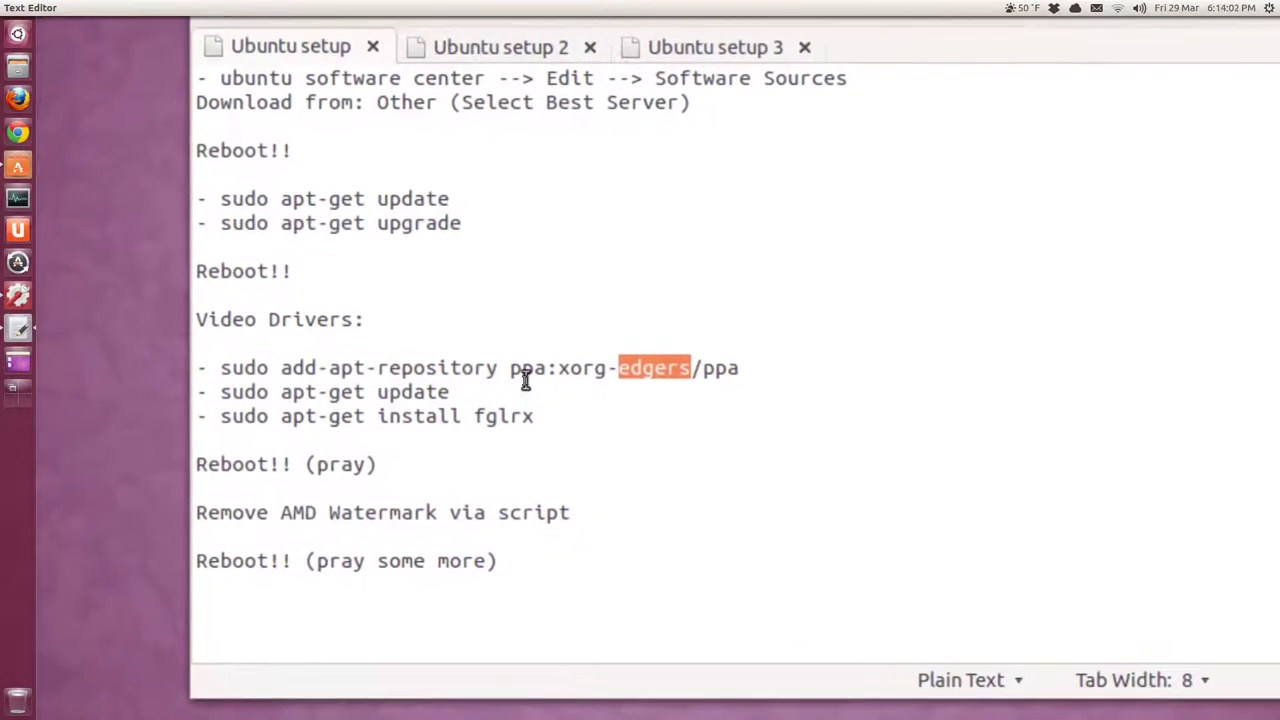
{"action": "left_click", "coordinate": [790, 378]}
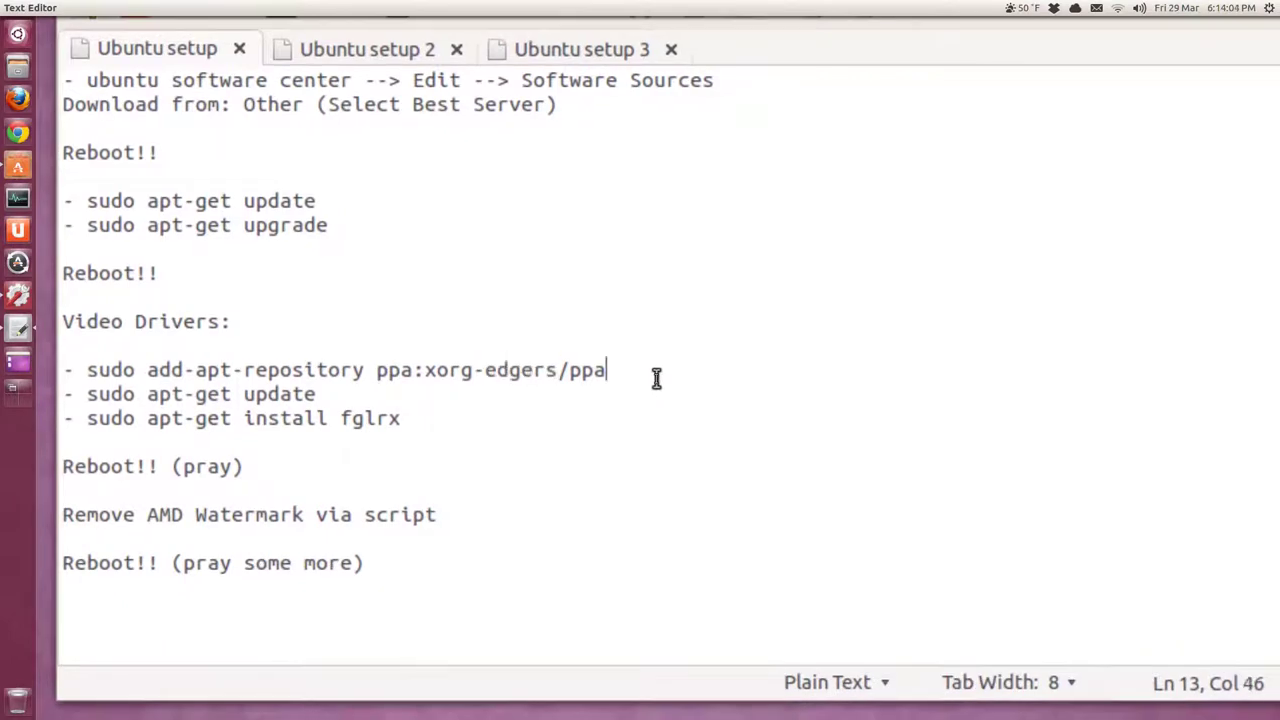
{"action": "left_click", "coordinate": [363, 398]}
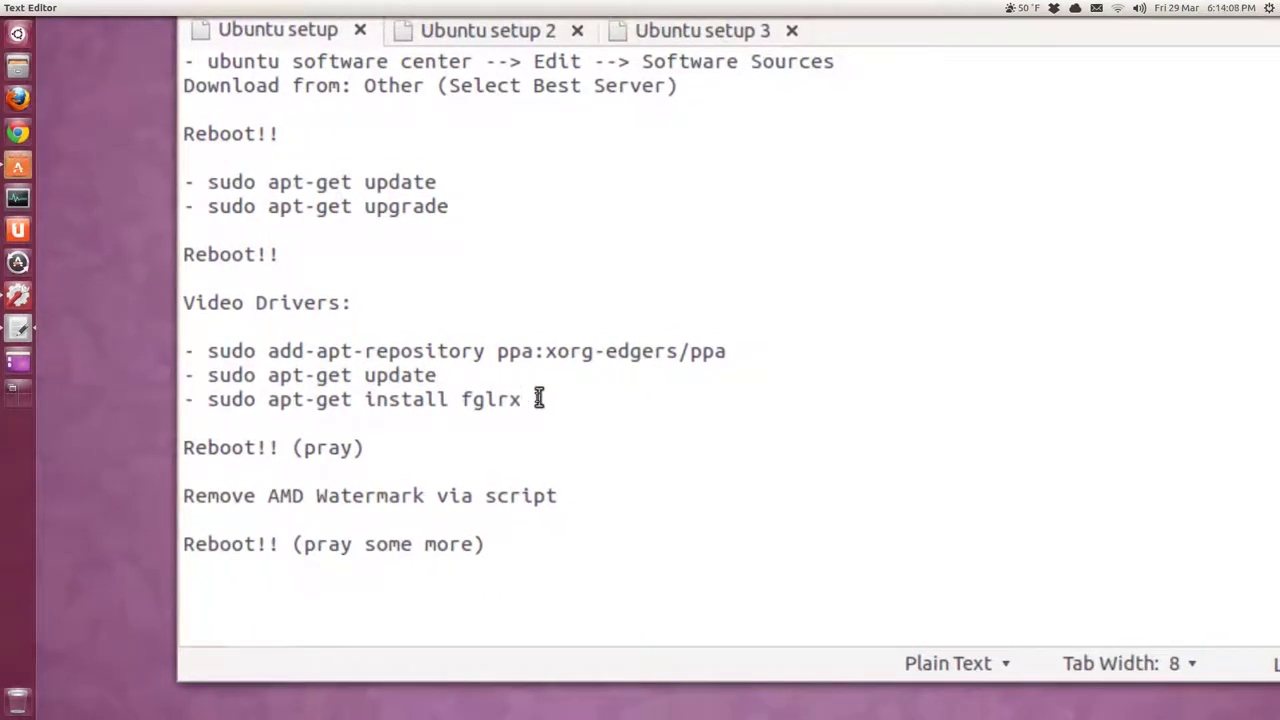
{"action": "left_click", "coordinate": [538, 399]}
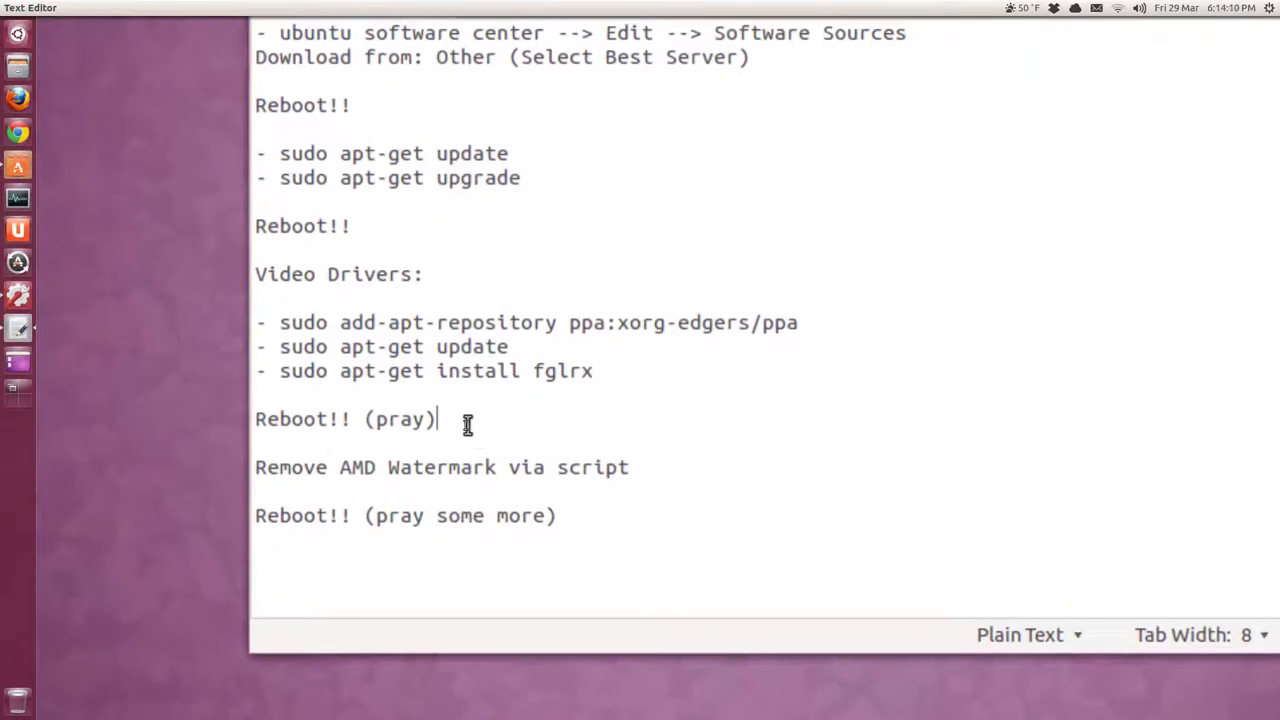
{"action": "left_click", "coordinate": [467, 425]}
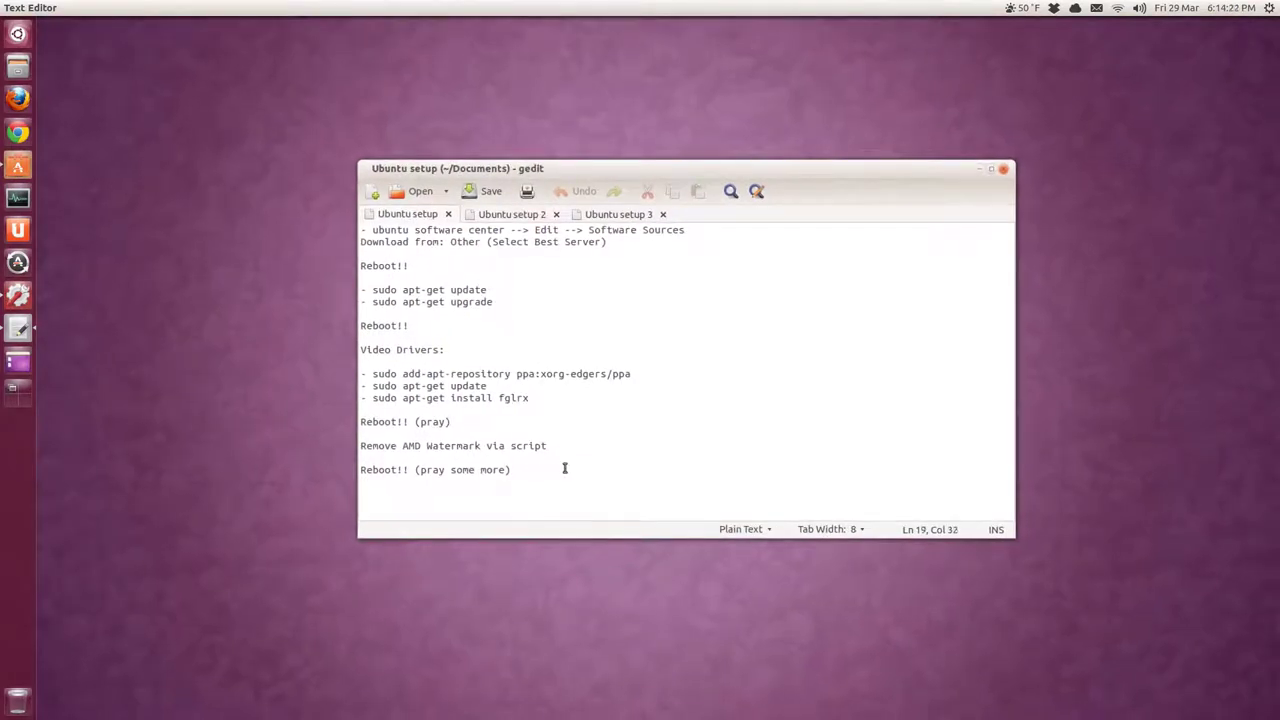
{"action": "left_click", "coordinate": [530, 472]}
{"action": "left_click", "coordinate": [551, 469]}
Switch to the Ubuntu setup 2 document and look over its dmesg command
{"action": "left_click", "coordinate": [514, 215]}
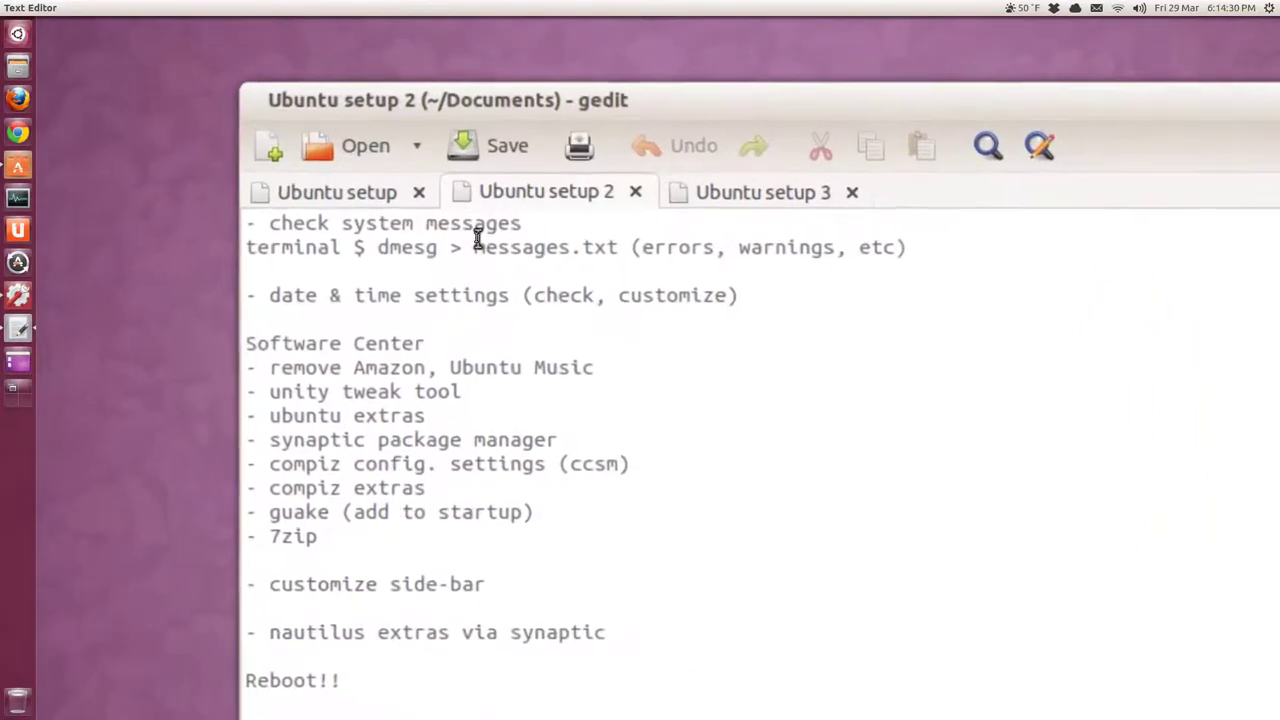
{"action": "left_click", "coordinate": [412, 247]}
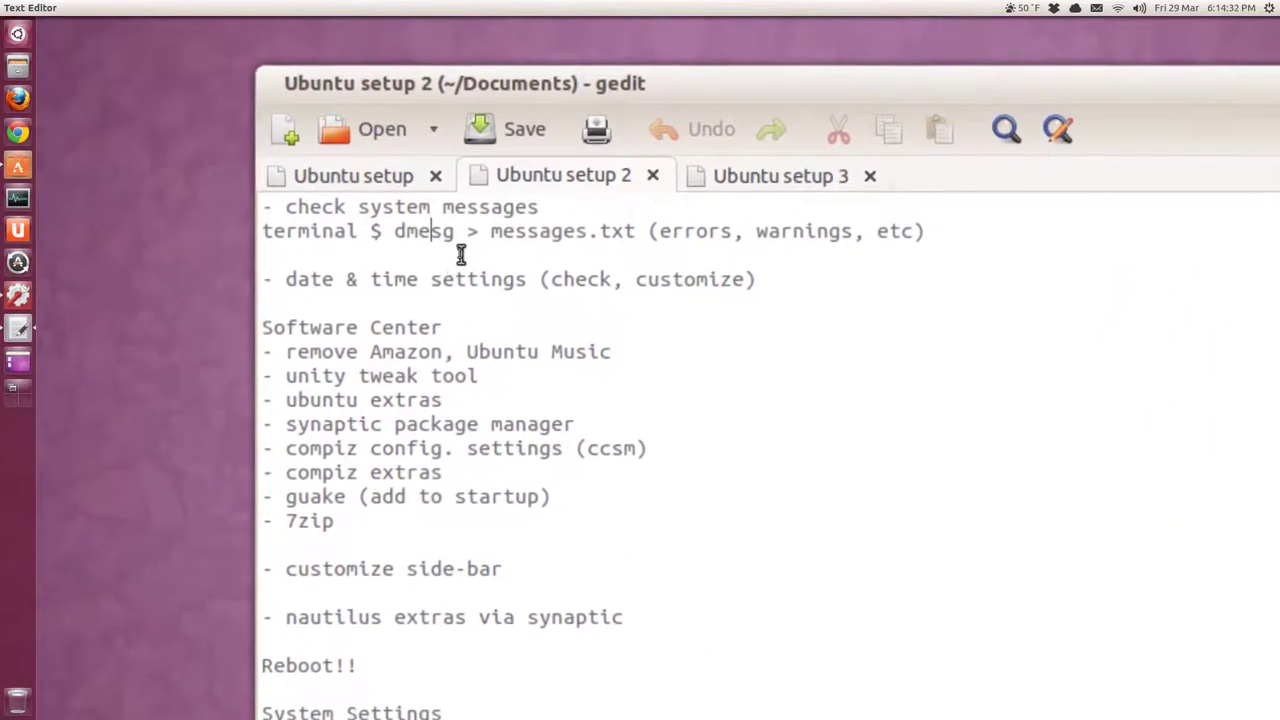
{"action": "scroll", "coordinate": [465, 250], "scroll_direction": "down", "scroll_amount": 2}
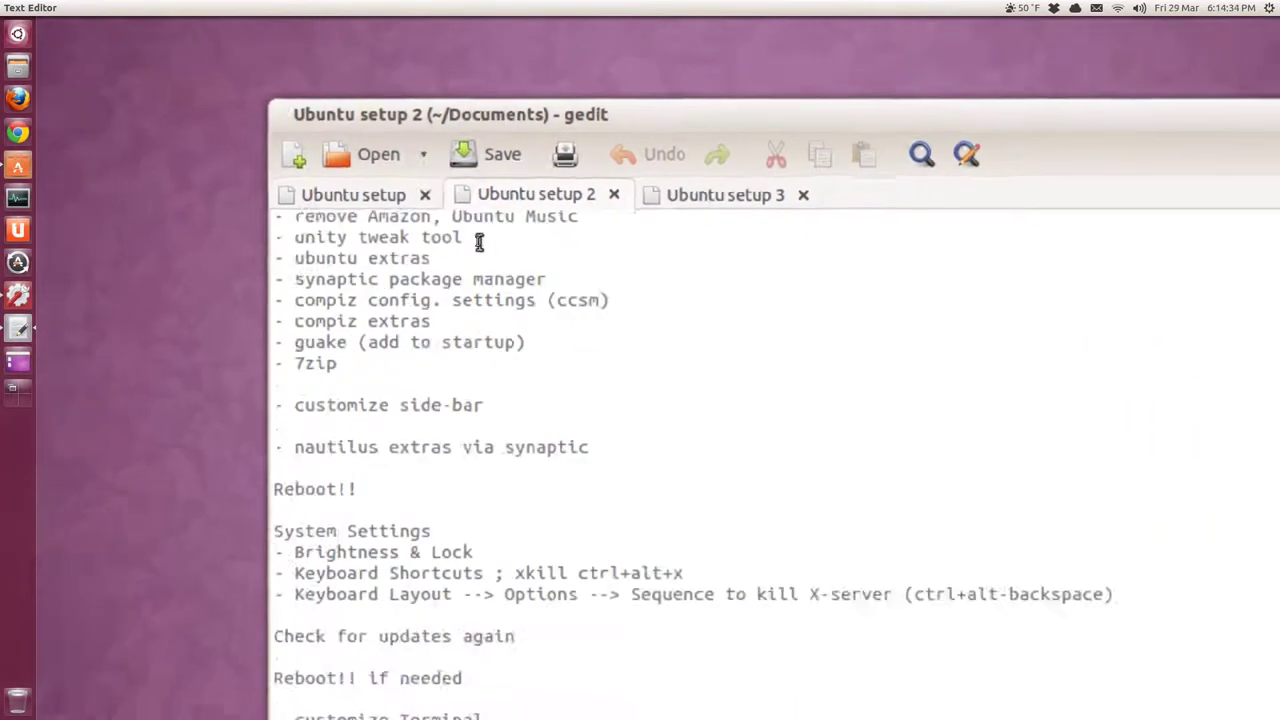
{"action": "scroll", "coordinate": [479, 243], "scroll_direction": "up", "scroll_amount": 2}
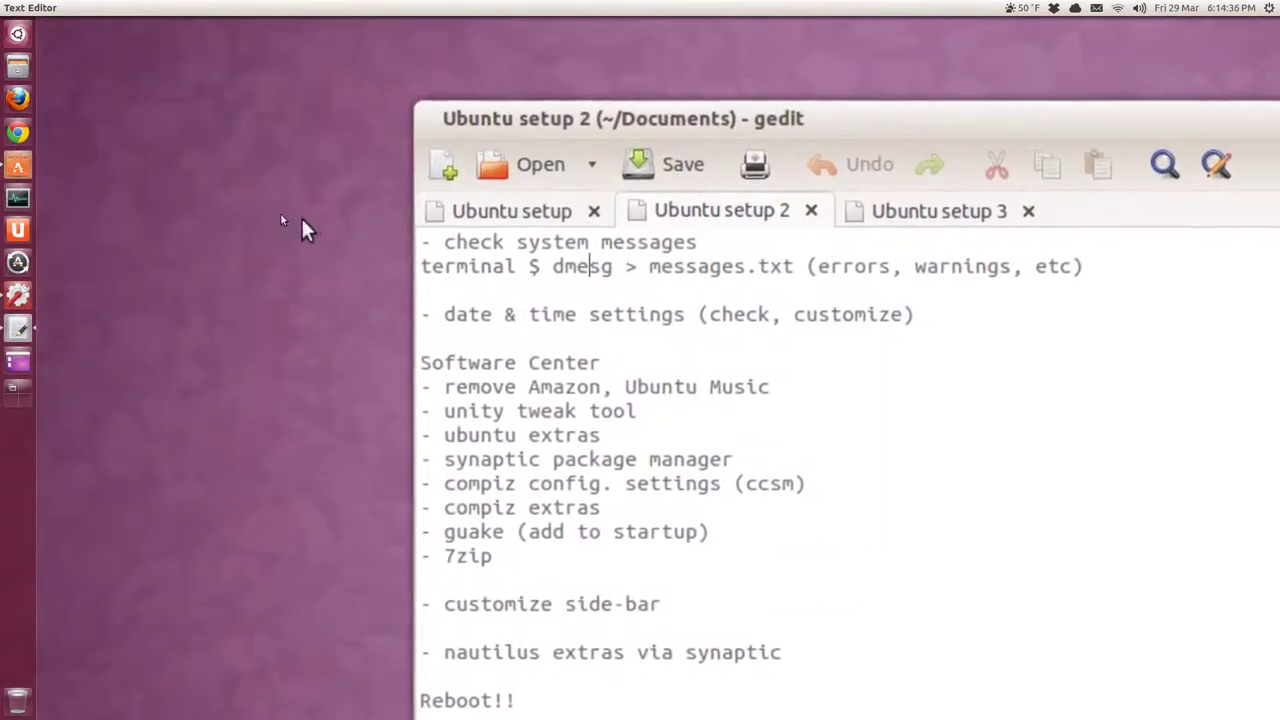
{"action": "left_click", "coordinate": [301, 216]}
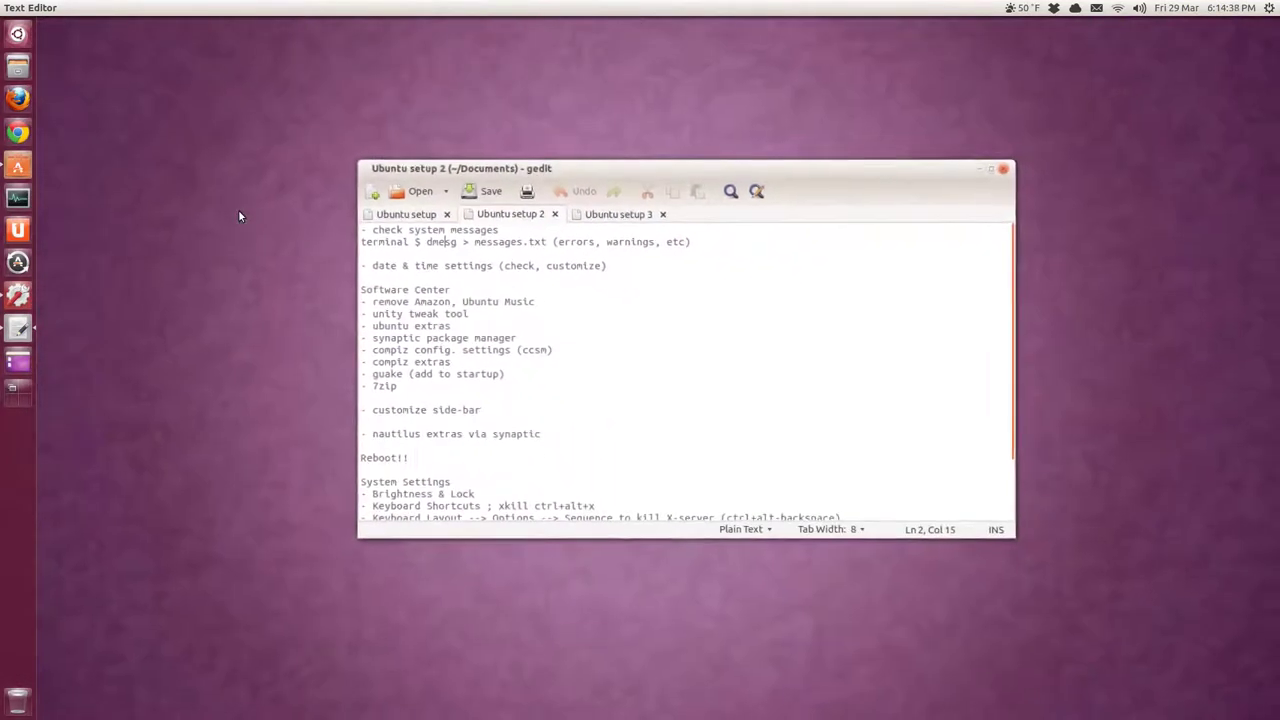
Run dmesg > mess.txt in a new terminal to save the kernel messages
{"action": "key", "text": "ctrl+alt+t"}
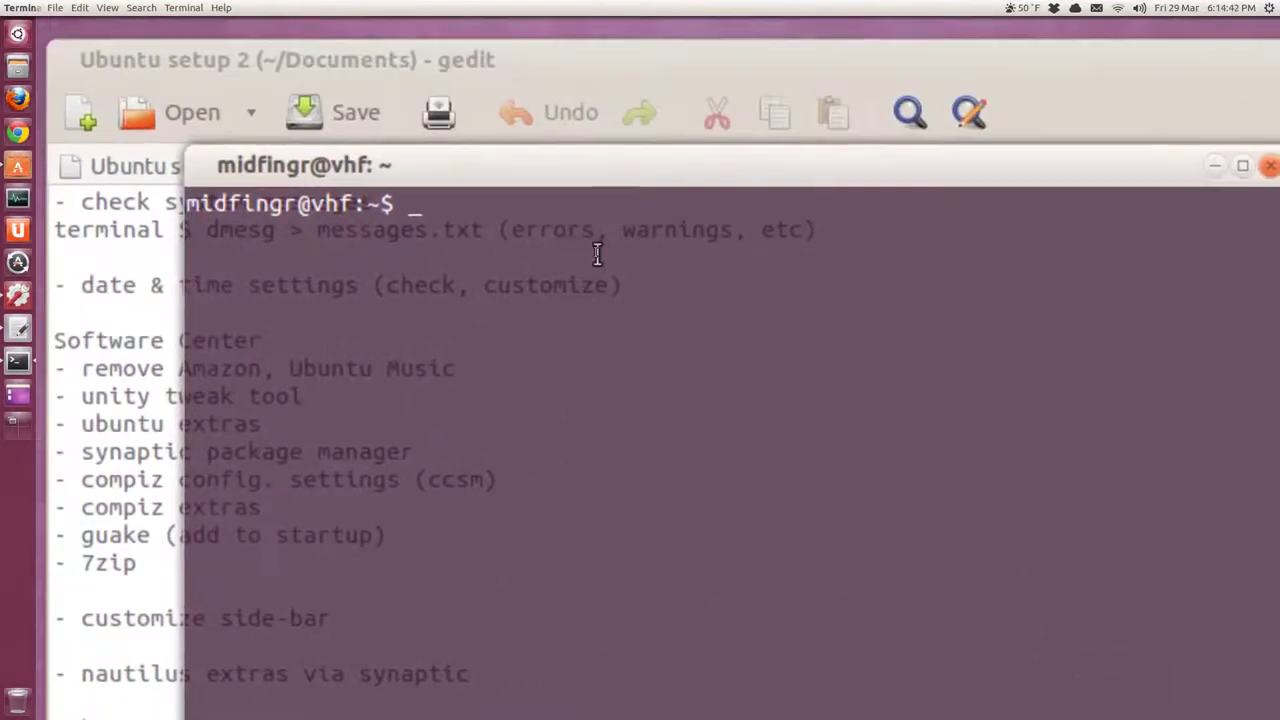
{"action": "type", "text": "dmesg"}
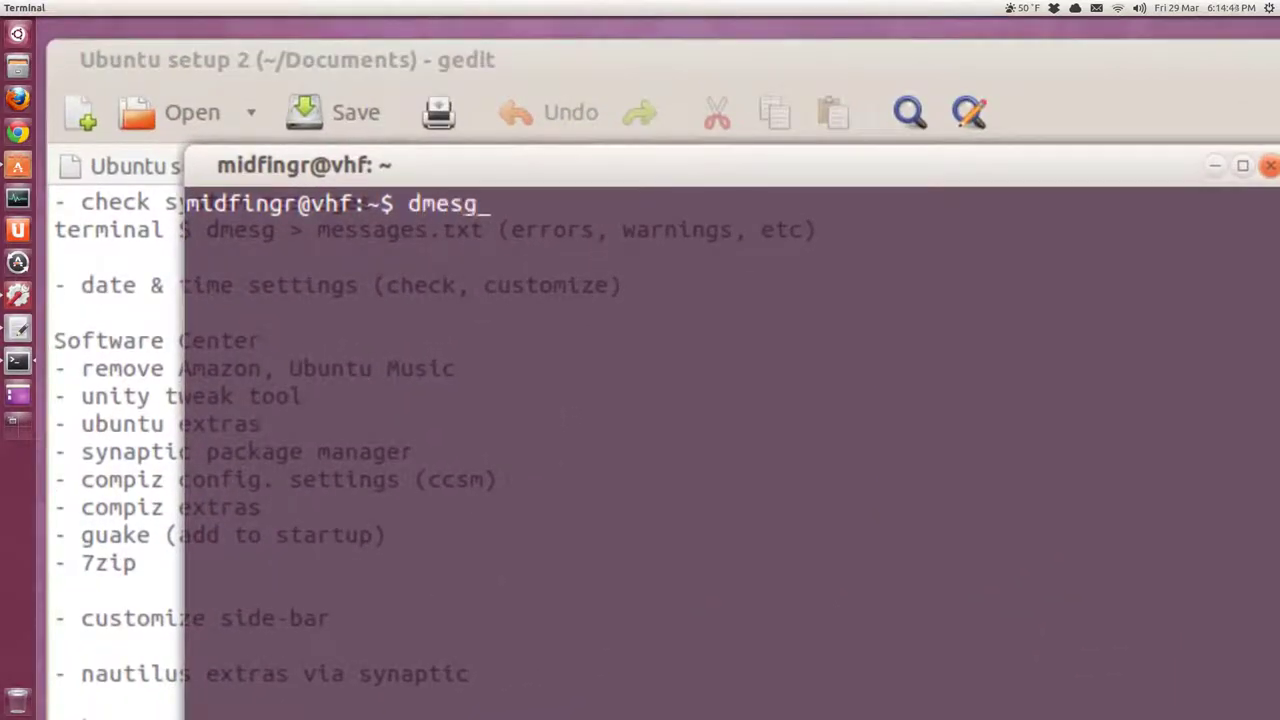
{"action": "type", "text": " > mess"}
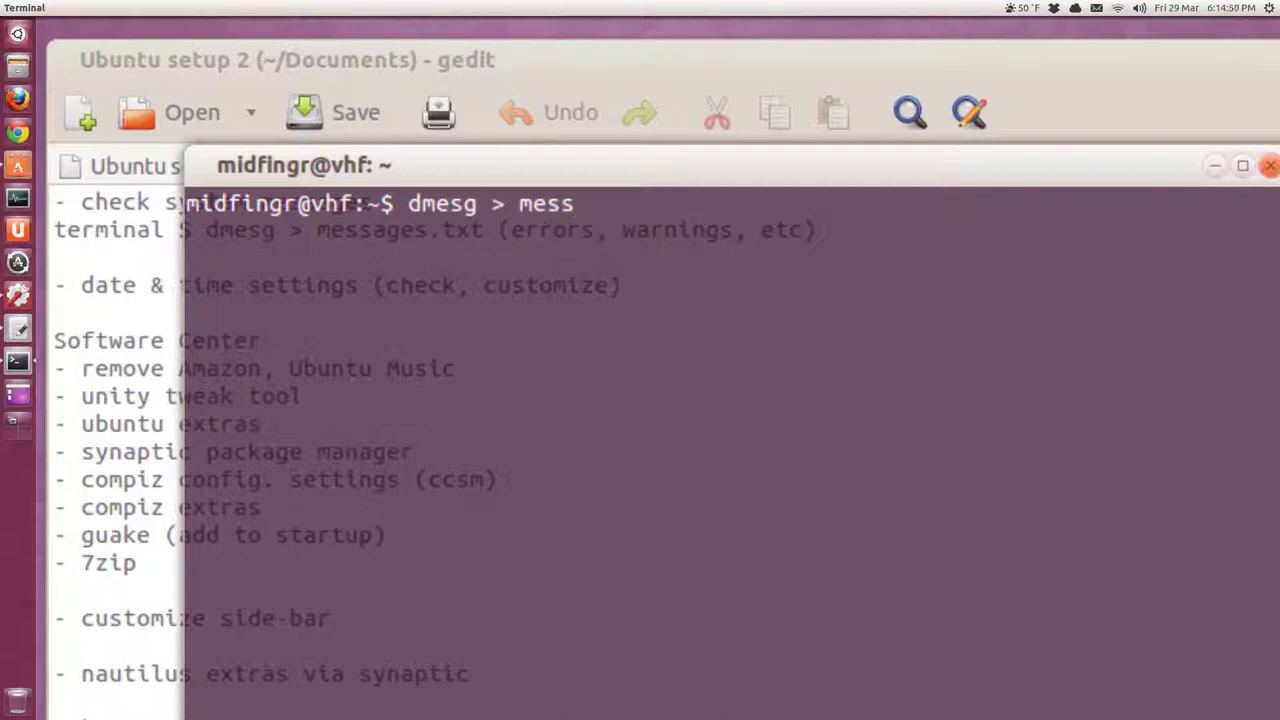
{"action": "key", "text": "BackSpace"}
{"action": "key", "text": "BackSpace"}
{"action": "key", "text": "BackSpace"}
{"action": "type", "text": "ess"}
{"action": "key", "text": "BackSpace"}
{"action": "type", "text": ".txt"}
{"action": "key", "text": "Return"}
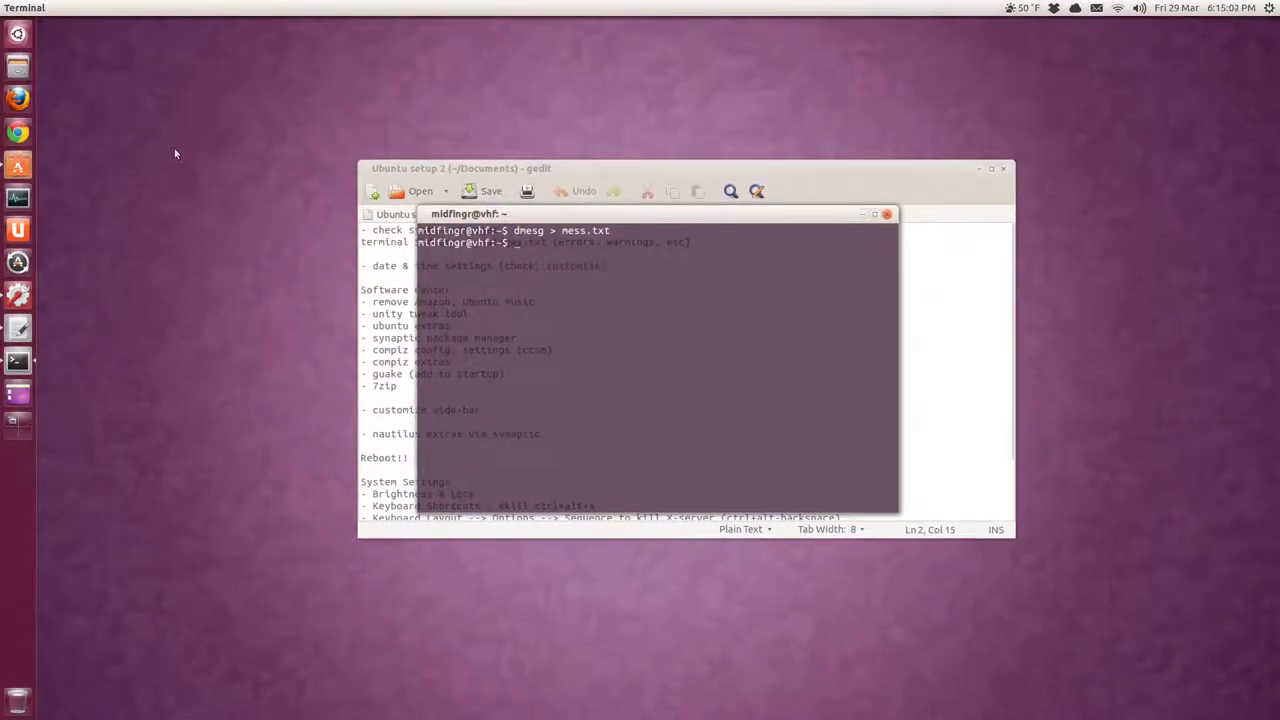
Open mess.txt from the home folder in gedit and cycle through its 'warning' matches
{"action": "left_click", "coordinate": [19, 70]}
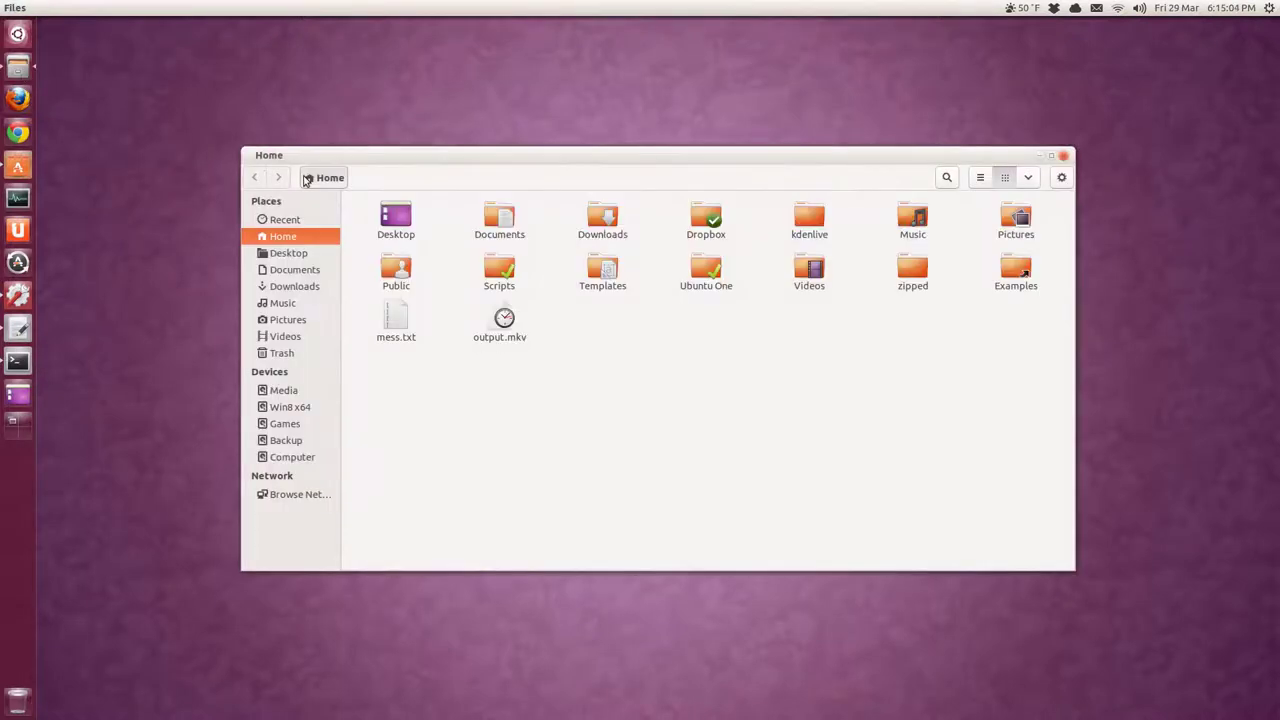
{"action": "double_click", "coordinate": [396, 322]}
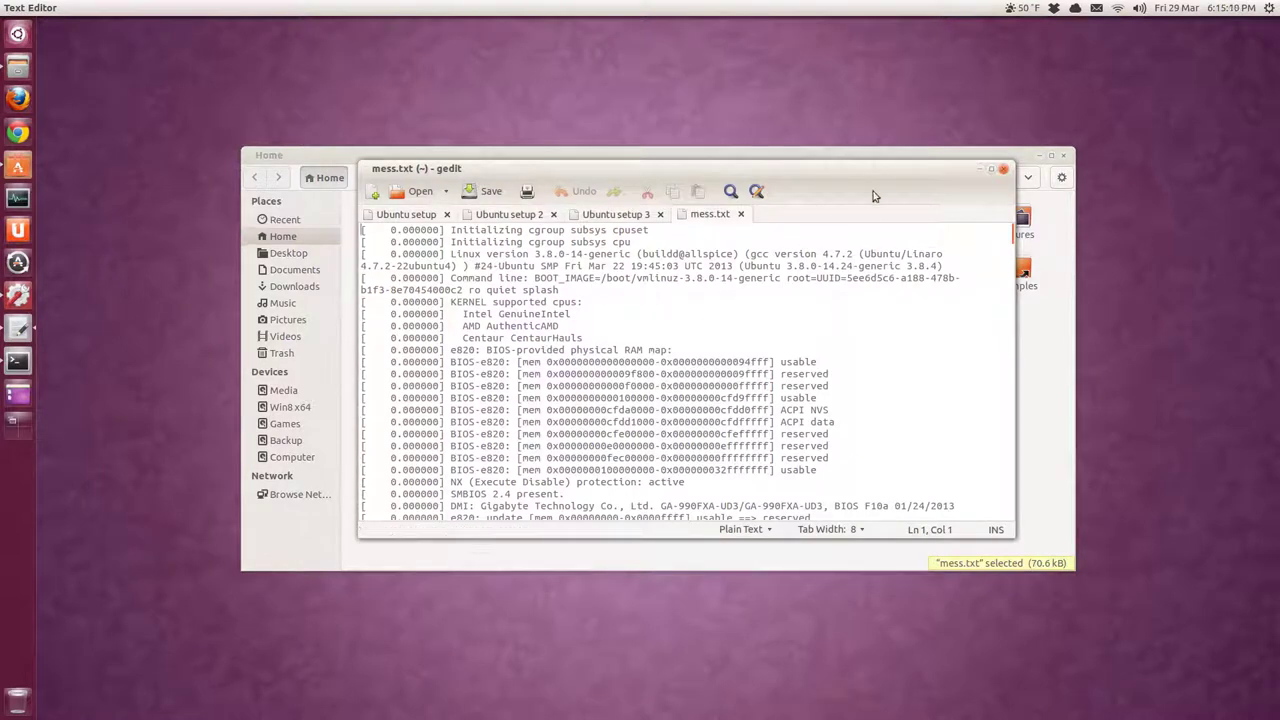
{"action": "key", "text": "ctrl+f"}
{"action": "type", "text": "warn"}
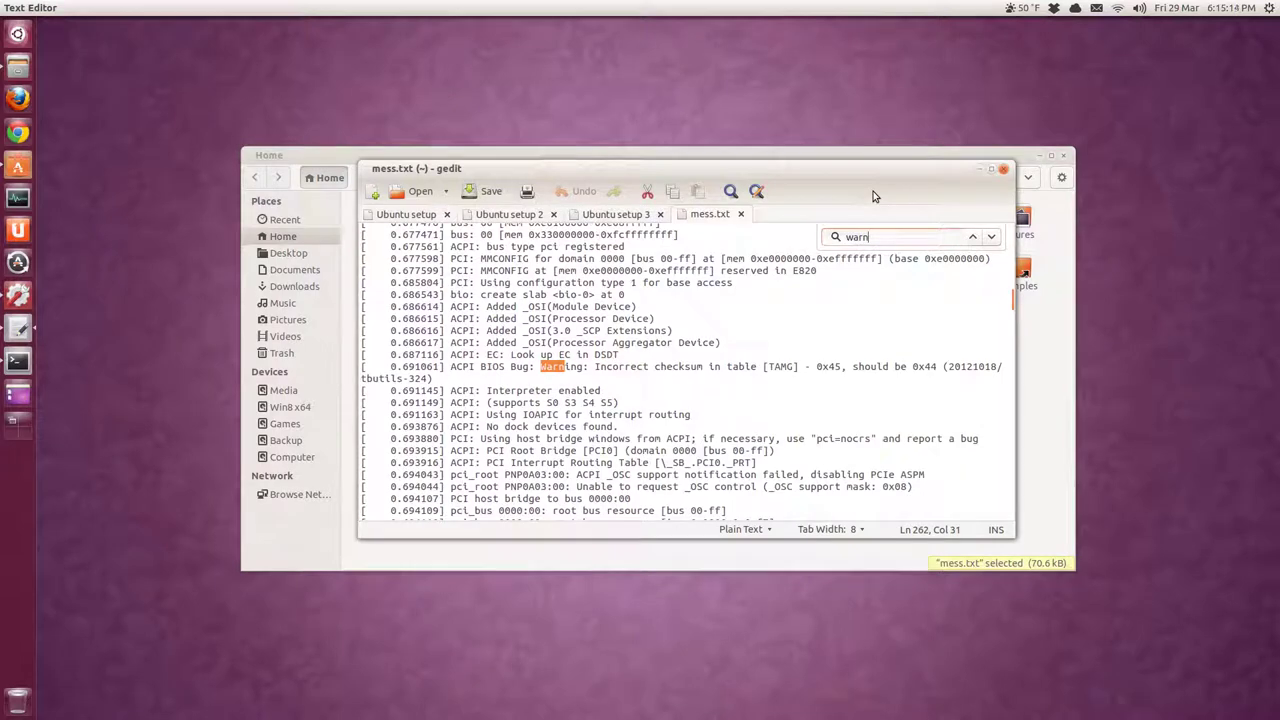
{"action": "type", "text": "ing"}
{"action": "key", "text": "Down"}
{"action": "key", "text": "Up"}
{"action": "key", "text": "Down"}
{"action": "key", "text": "Up"}
{"action": "key", "text": "Down"}
{"action": "key", "text": "Up"}
{"action": "key", "text": "Down"}
{"action": "key", "text": "Up"}
{"action": "key", "text": "Down"}
{"action": "key", "text": "Up"}
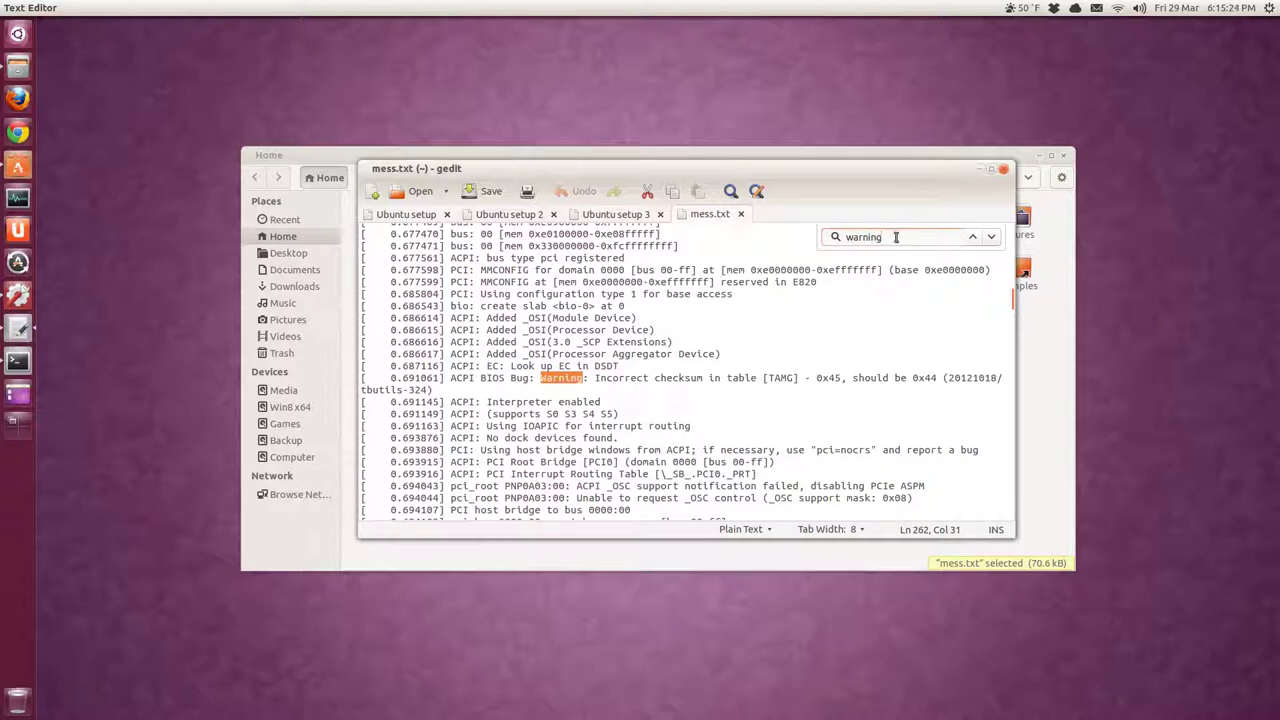
Change the search term to 'errors'
{"action": "double_click", "coordinate": [893, 237]}
{"action": "type", "text": "w"}
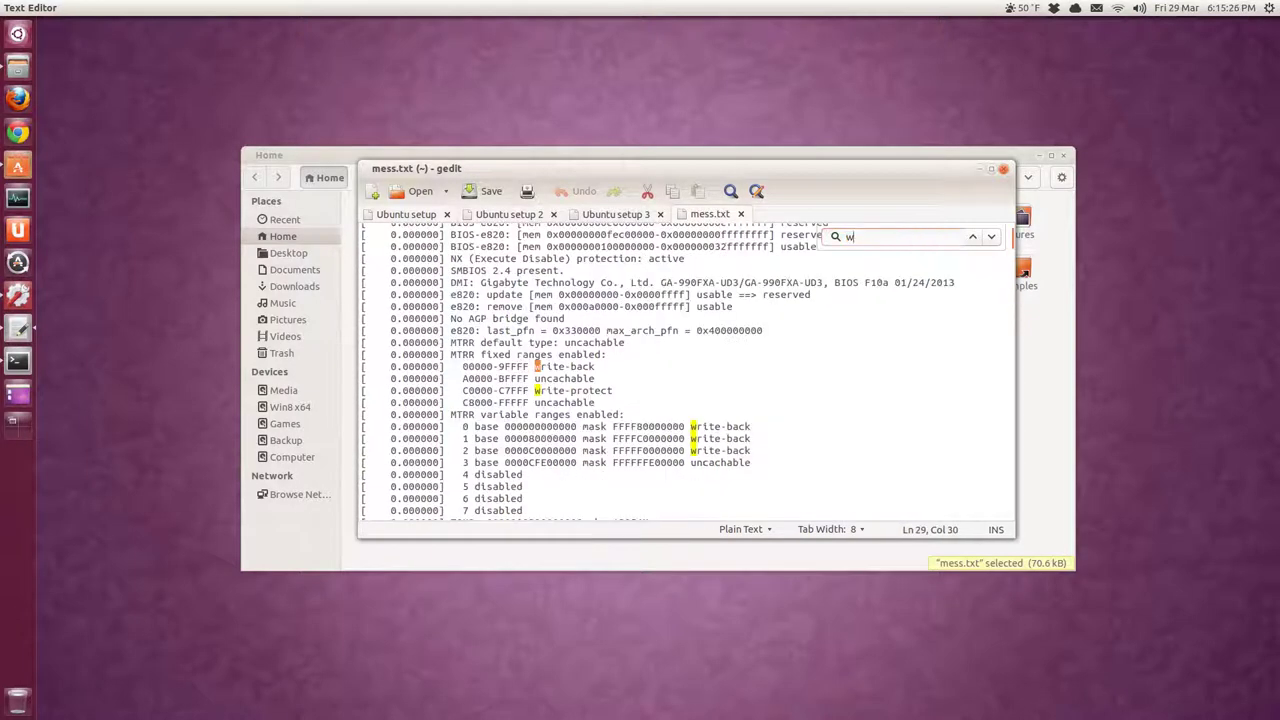
{"action": "key", "text": "BackSpace"}
{"action": "type", "text": "error"}
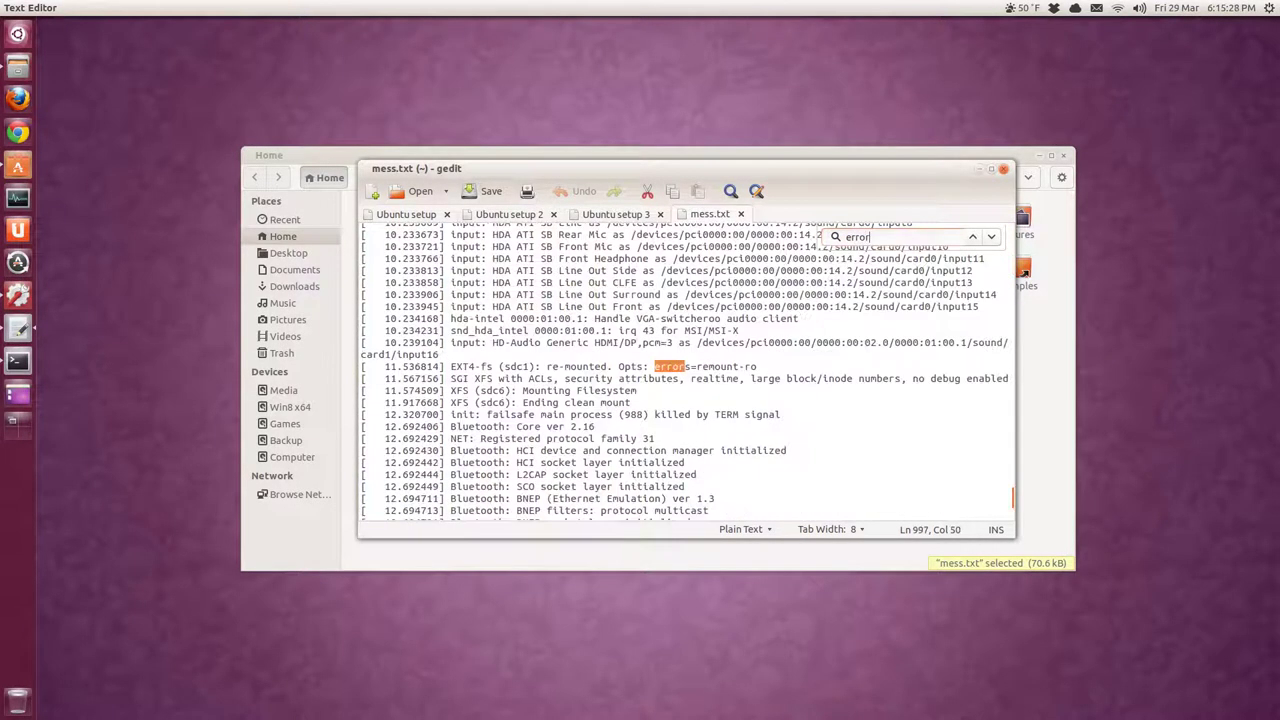
{"action": "type", "text": "s"}
Close the search bar and return to the opening lines of the boot log
{"action": "left_click", "coordinate": [788, 363]}
{"action": "scroll", "coordinate": [788, 363], "scroll_direction": "up", "scroll_amount": 15}
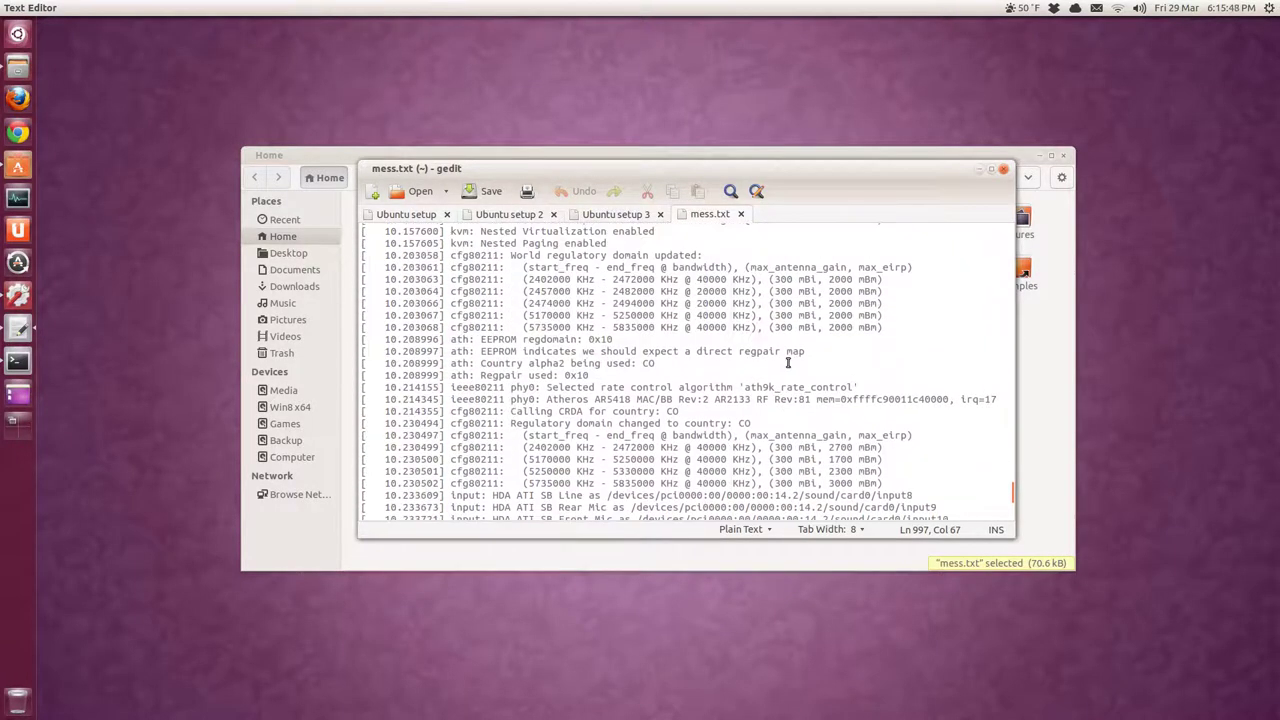
{"action": "scroll", "coordinate": [788, 363], "scroll_direction": "up", "scroll_amount": 20}
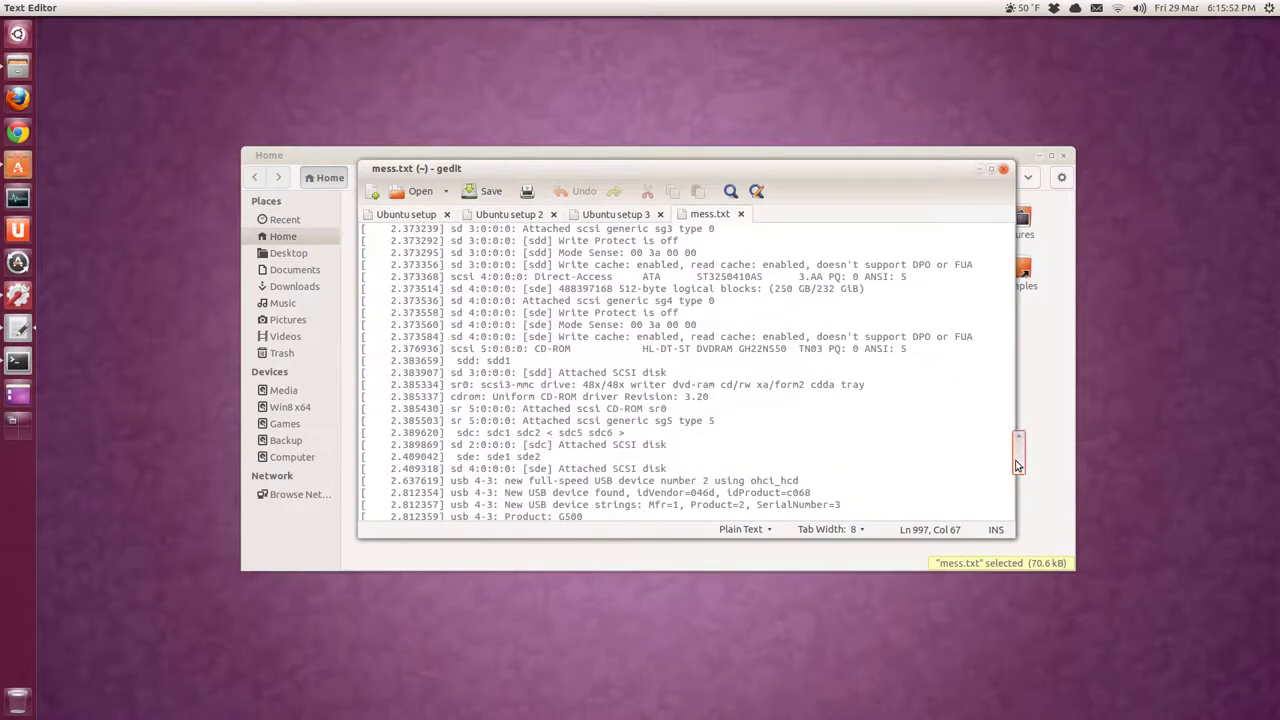
{"action": "left_click_drag", "start_coordinate": [1016, 464], "coordinate": [1008, 237]}
{"action": "left_click", "coordinate": [806, 233]}
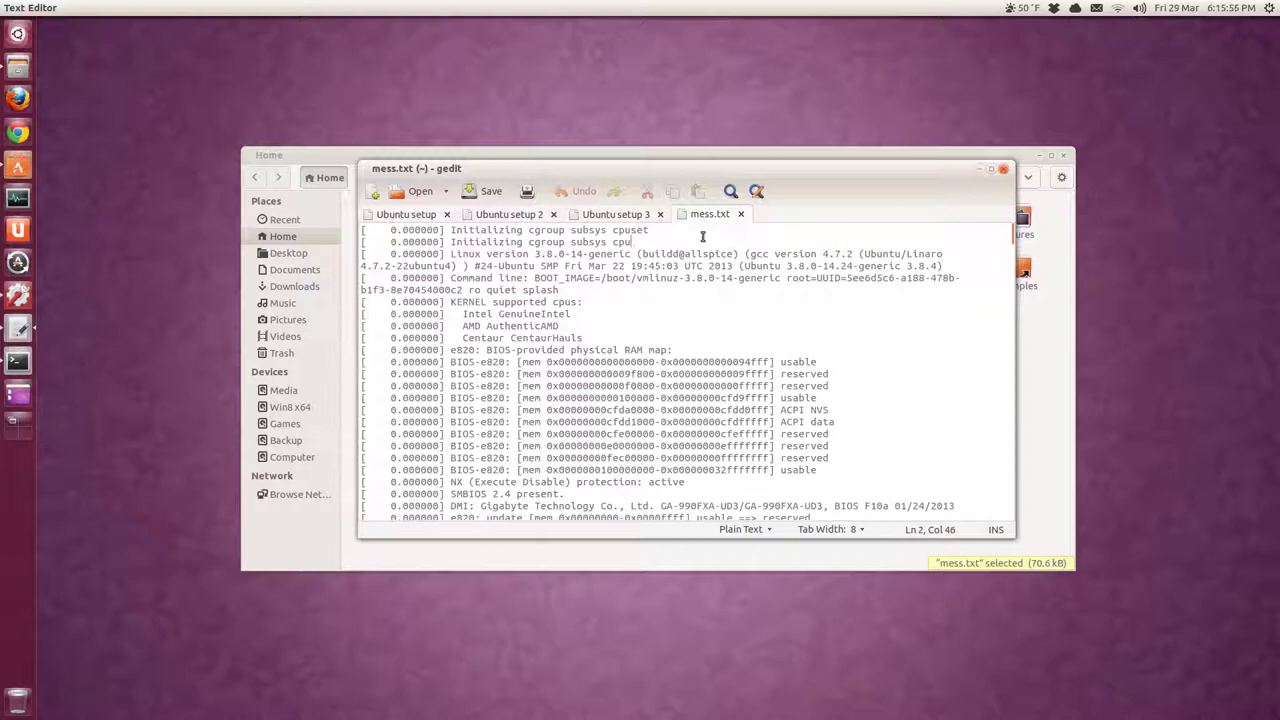
{"action": "left_click", "coordinate": [652, 290]}
Scroll down through the boot log, then close gedit
{"action": "scroll", "coordinate": [640, 330], "scroll_direction": "down", "scroll_amount": 10}
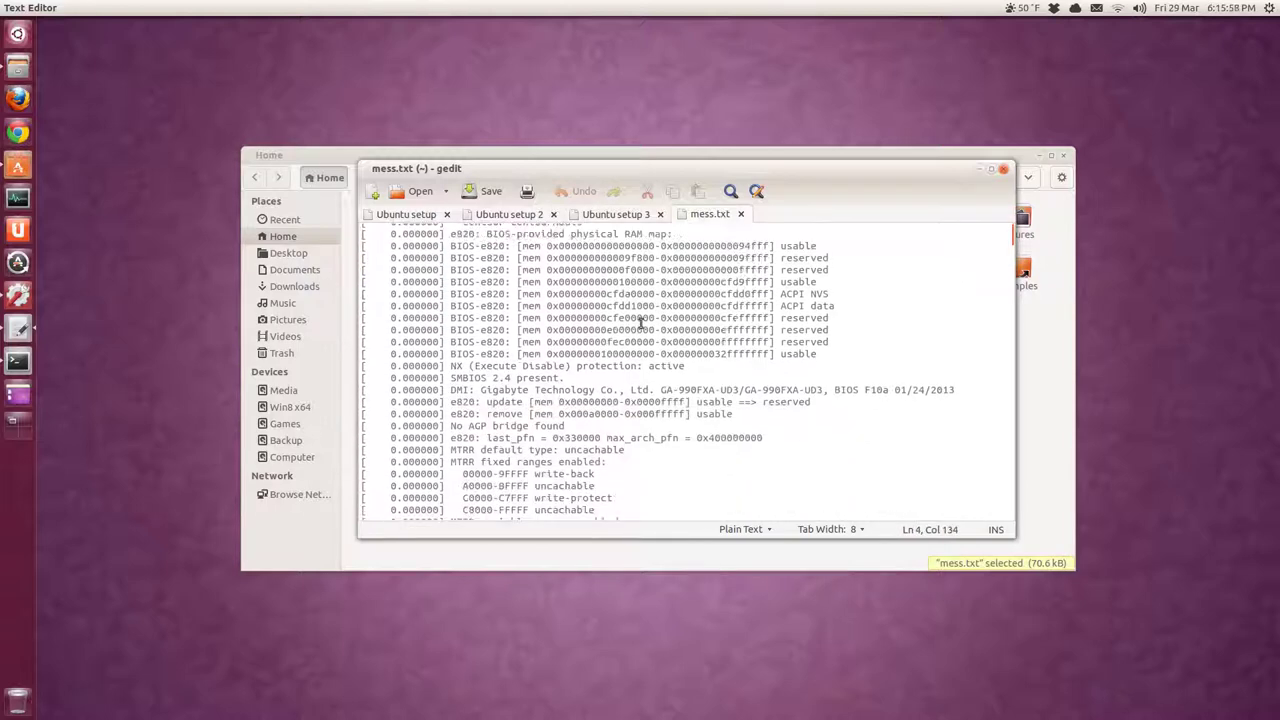
{"action": "scroll", "coordinate": [639, 341], "scroll_direction": "down", "scroll_amount": 12}
{"action": "scroll", "coordinate": [639, 341], "scroll_direction": "down", "scroll_amount": 12}
{"action": "scroll", "coordinate": [638, 374], "scroll_direction": "down", "scroll_amount": 12}
{"action": "scroll", "coordinate": [638, 374], "scroll_direction": "down", "scroll_amount": 12}
{"action": "scroll", "coordinate": [638, 374], "scroll_direction": "down", "scroll_amount": 12}
{"action": "scroll", "coordinate": [638, 374], "scroll_direction": "down", "scroll_amount": 12}
{"action": "scroll", "coordinate": [638, 374], "scroll_direction": "down", "scroll_amount": 10}
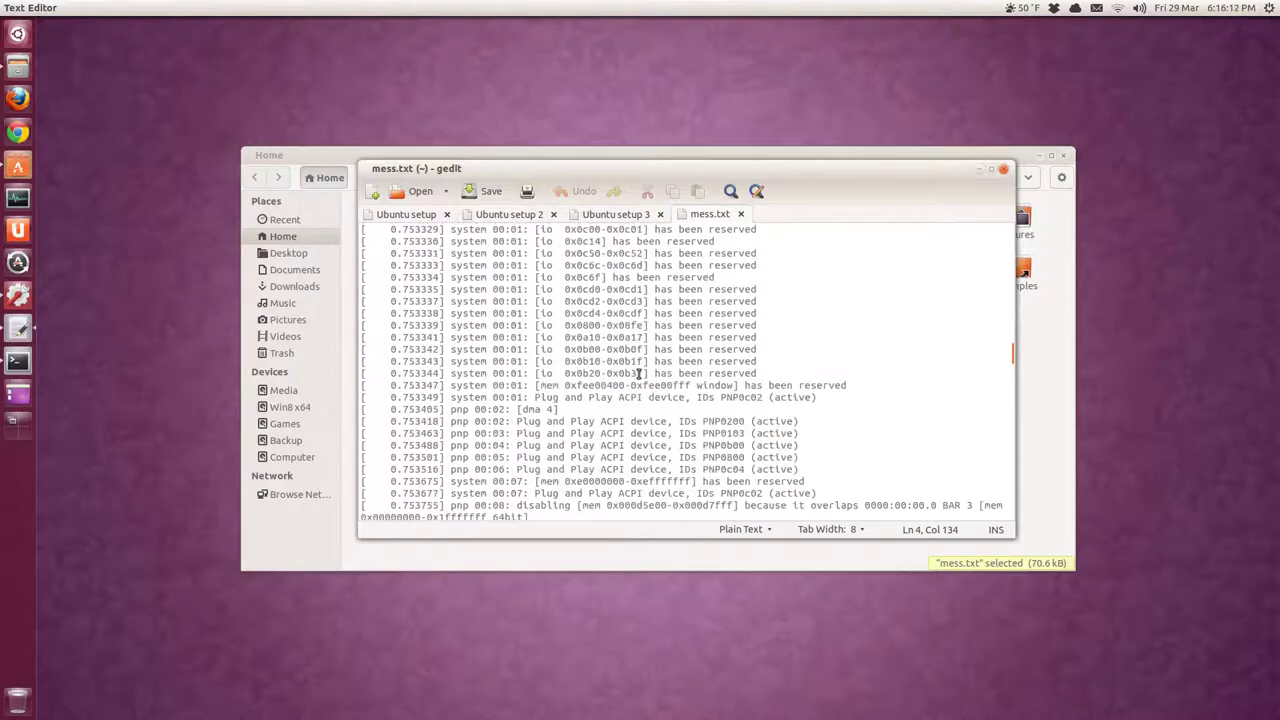
{"action": "left_click", "coordinate": [1003, 169]}
{"action": "left_click", "coordinate": [508, 400]}
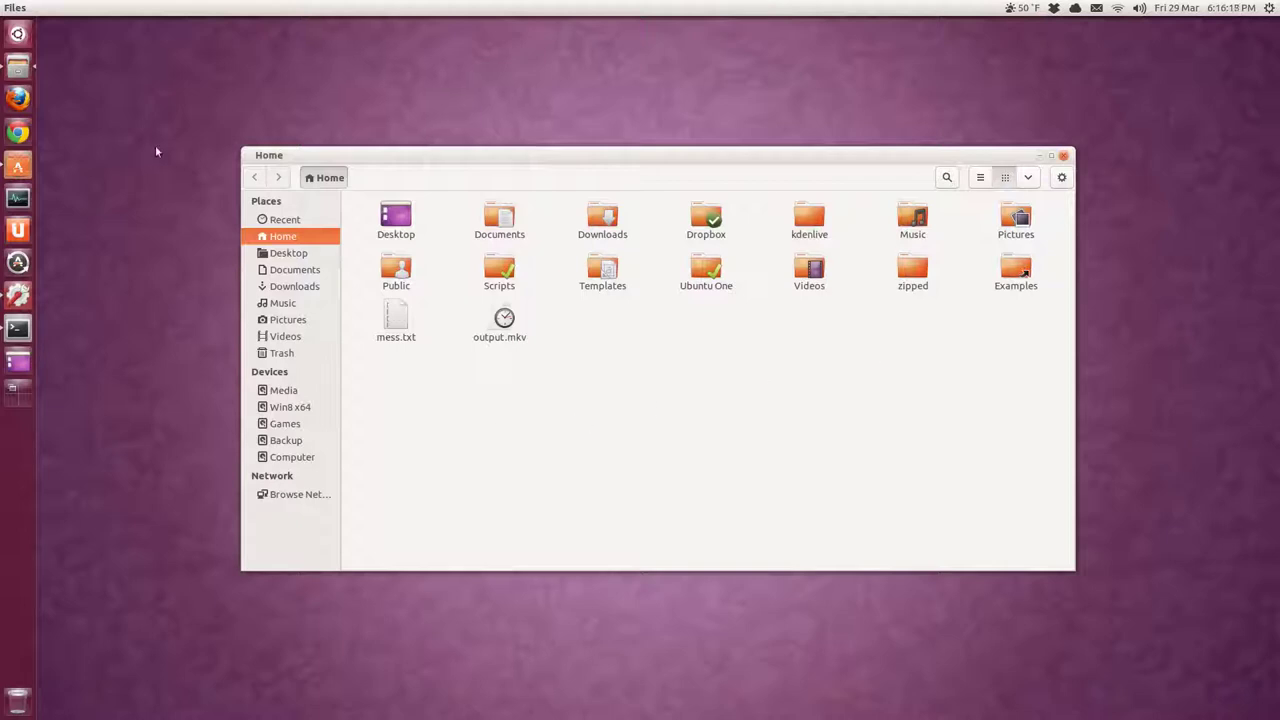
Open Ubuntu setup 2 from Documents in gedit and close the Files window
{"action": "double_click", "coordinate": [503, 226]}
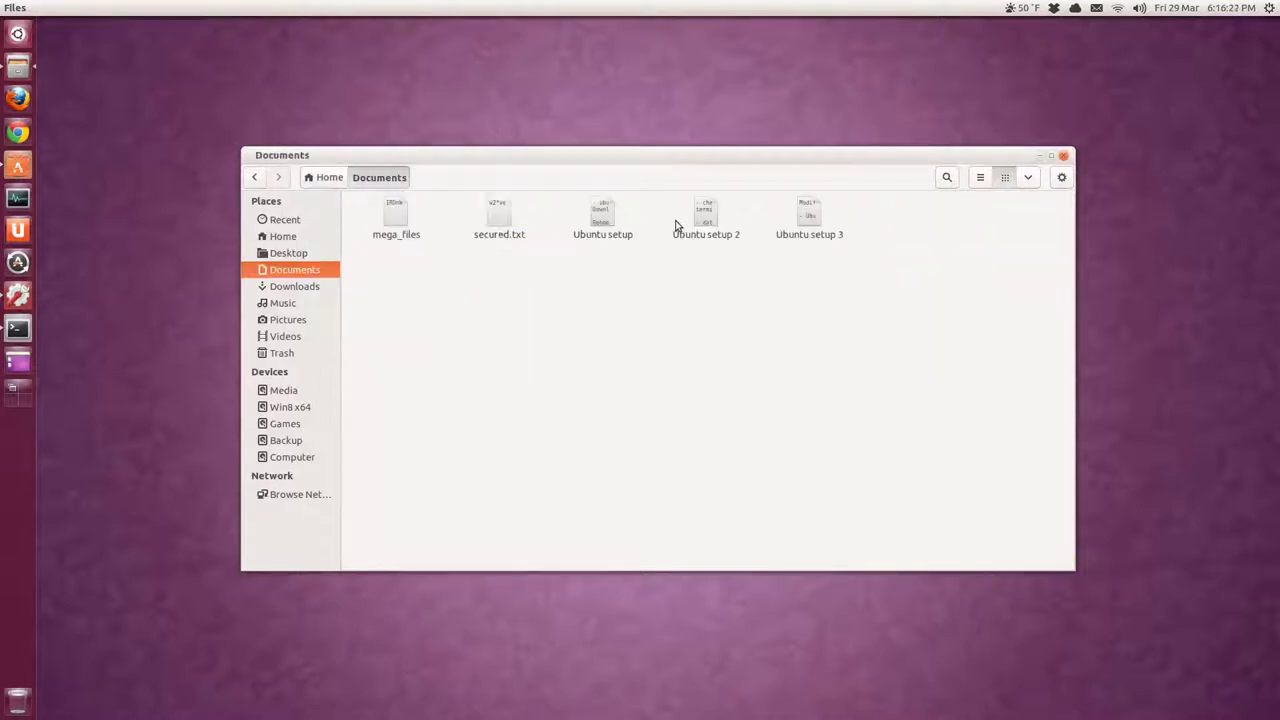
{"action": "double_click", "coordinate": [705, 218]}
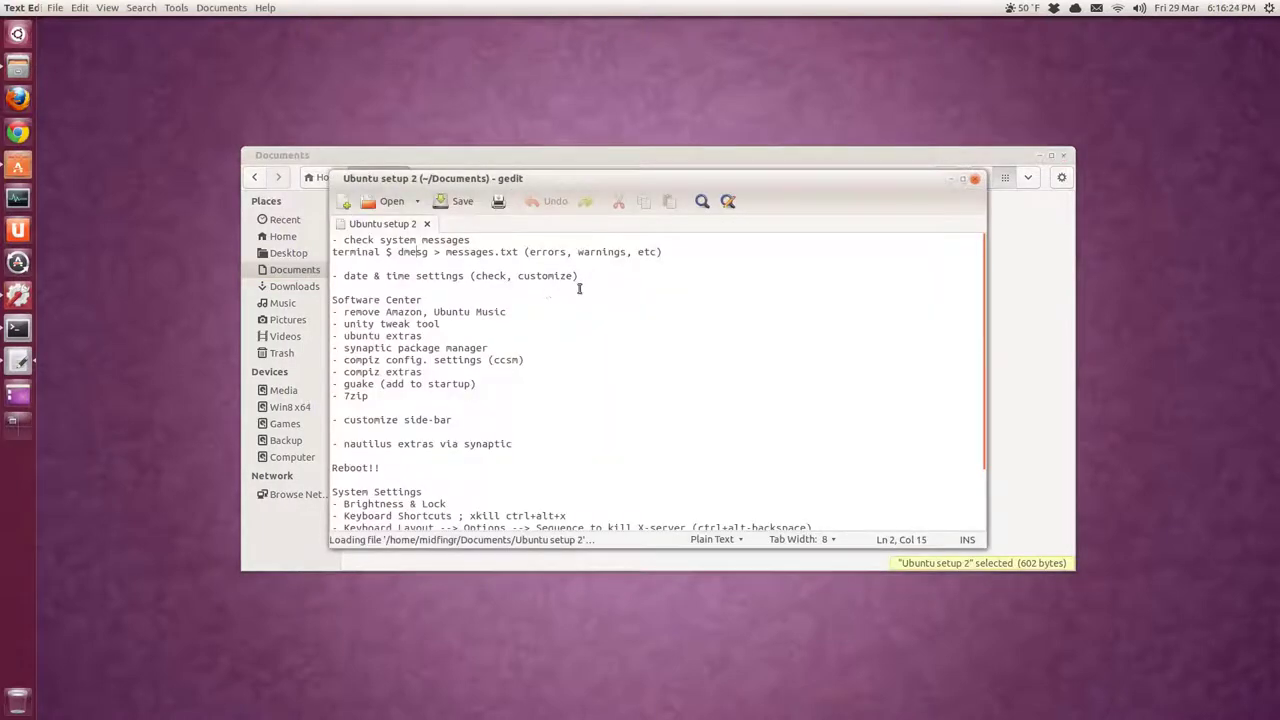
{"action": "left_click", "coordinate": [628, 276]}
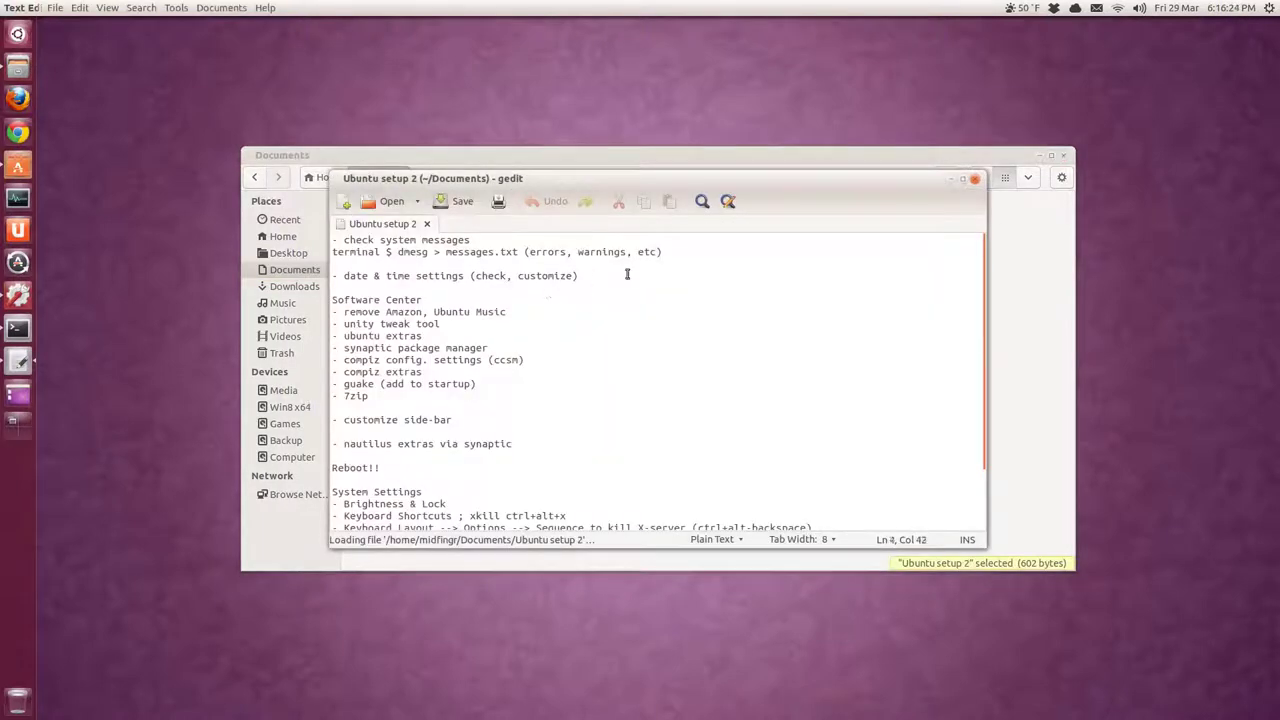
{"action": "left_click", "coordinate": [1063, 158]}
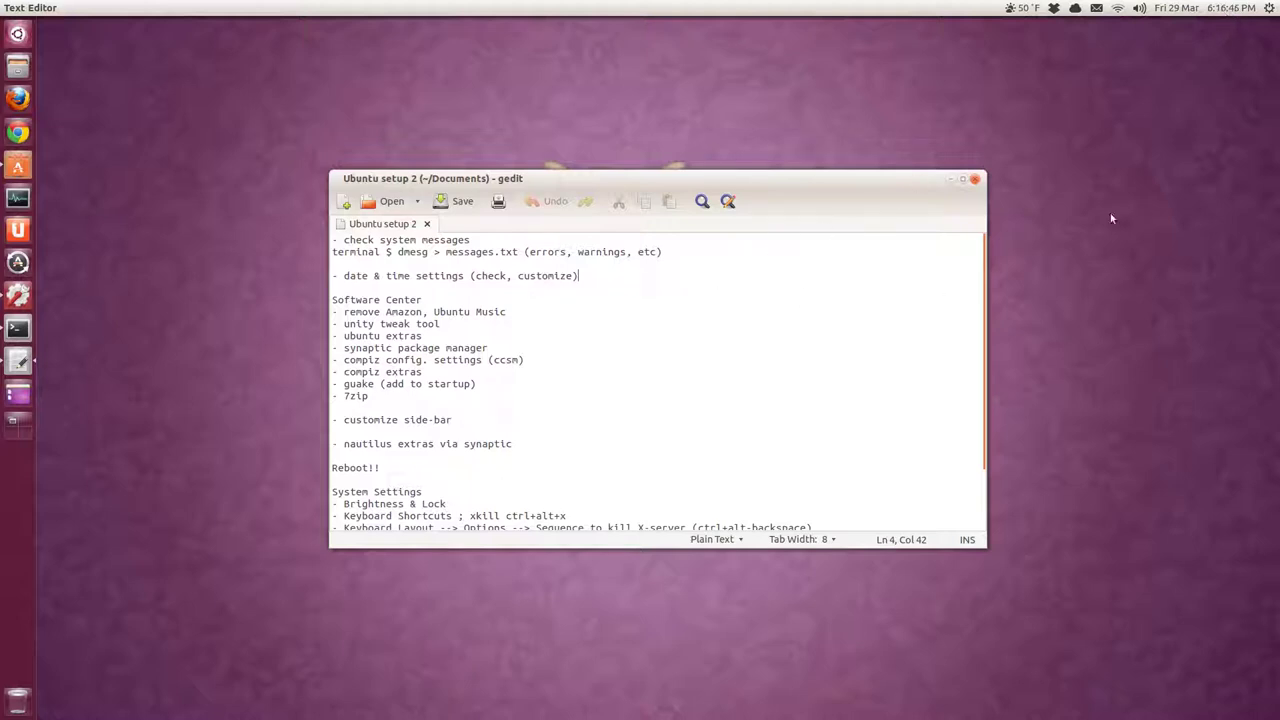
{"action": "left_click_drag", "start_coordinate": [818, 183], "coordinate": [810, 180]}
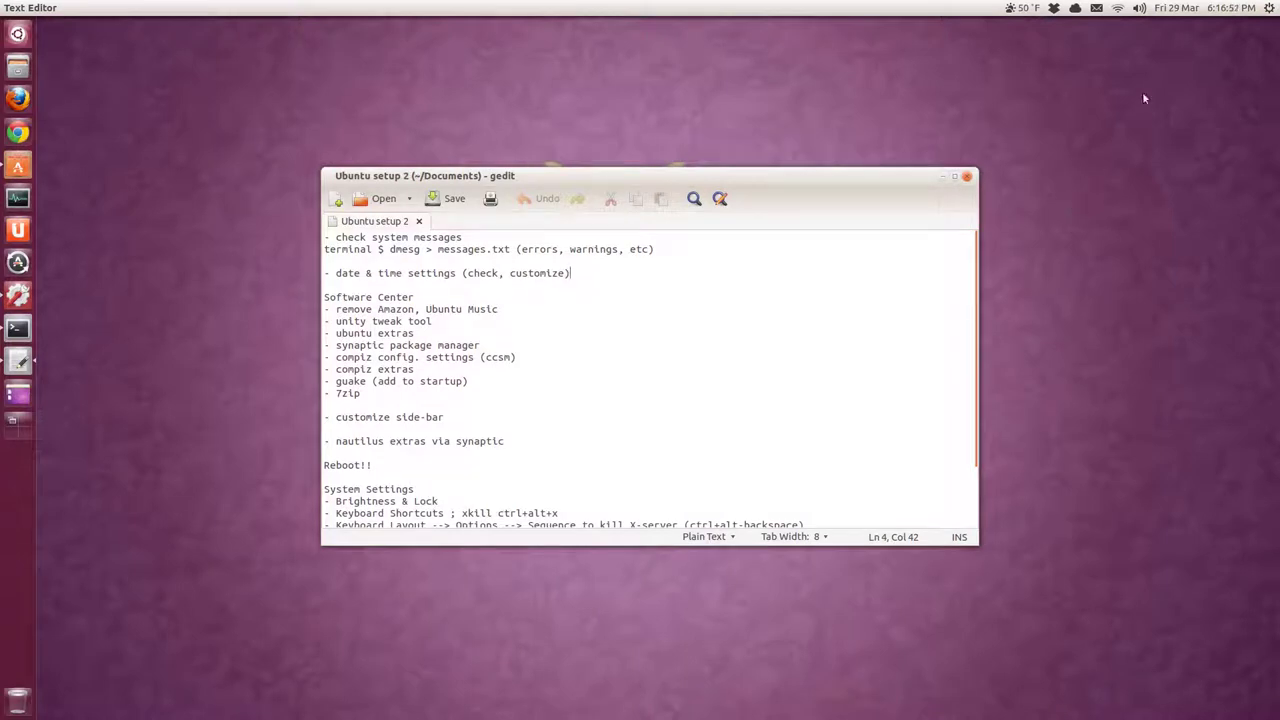
{"action": "left_click", "coordinate": [1230, 8]}
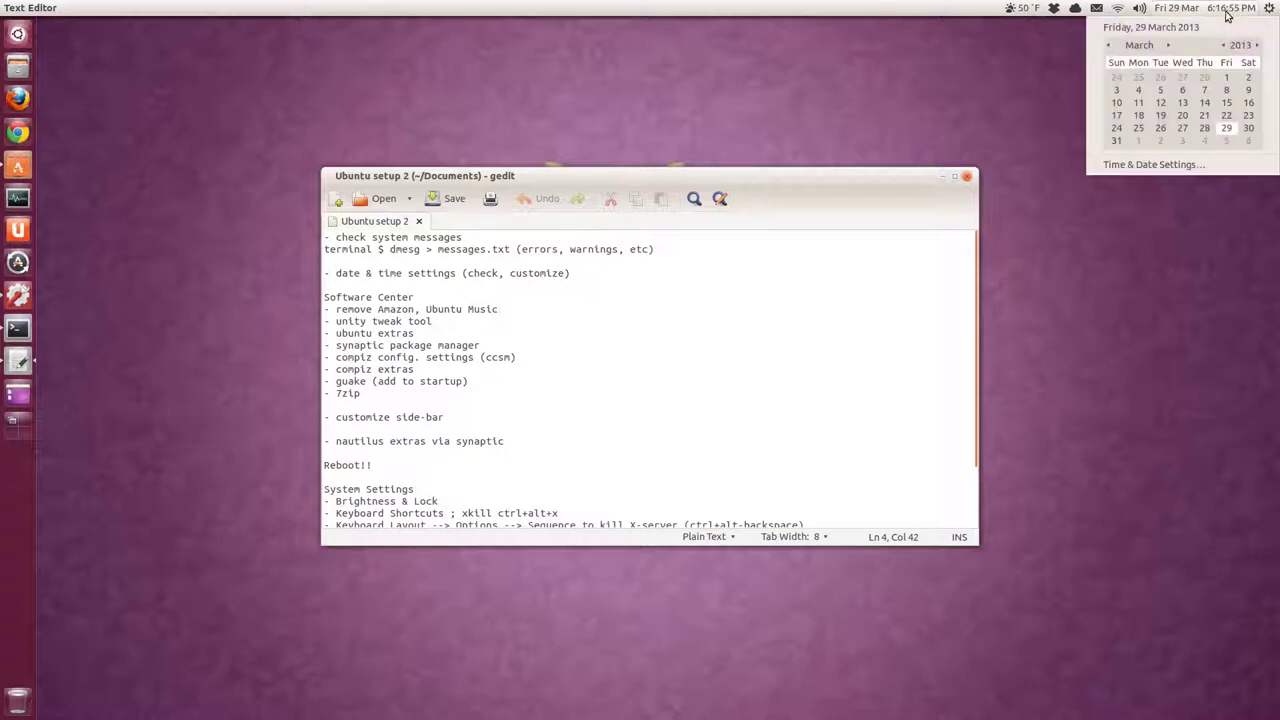
{"action": "left_click", "coordinate": [1166, 166]}
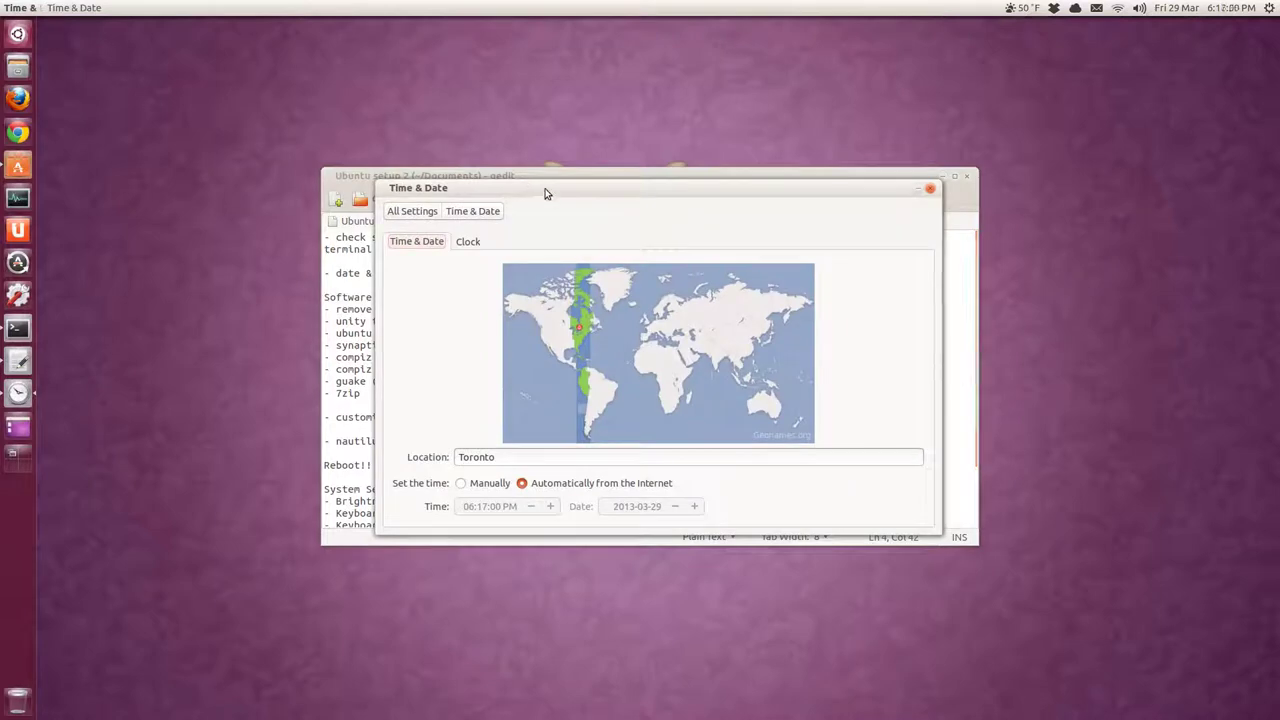
{"action": "left_click_drag", "start_coordinate": [545, 193], "coordinate": [532, 126]}
{"action": "left_click", "coordinate": [452, 176]}
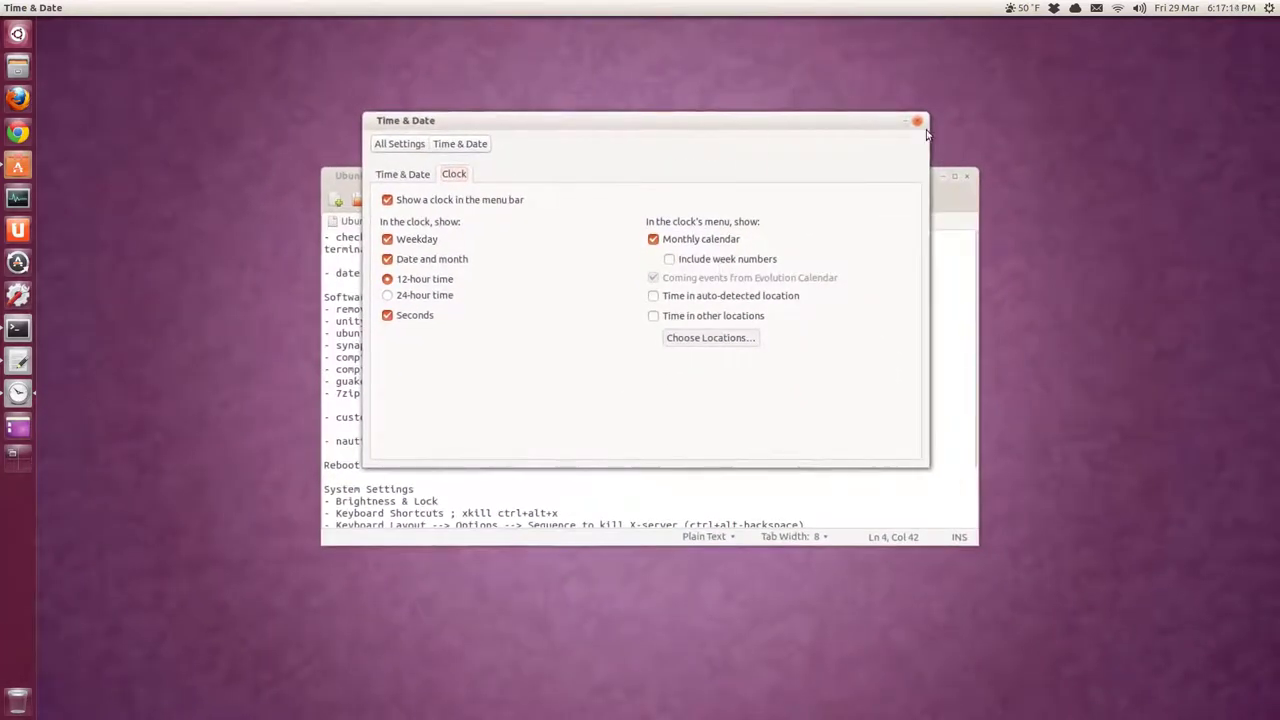
{"action": "left_click", "coordinate": [916, 125]}
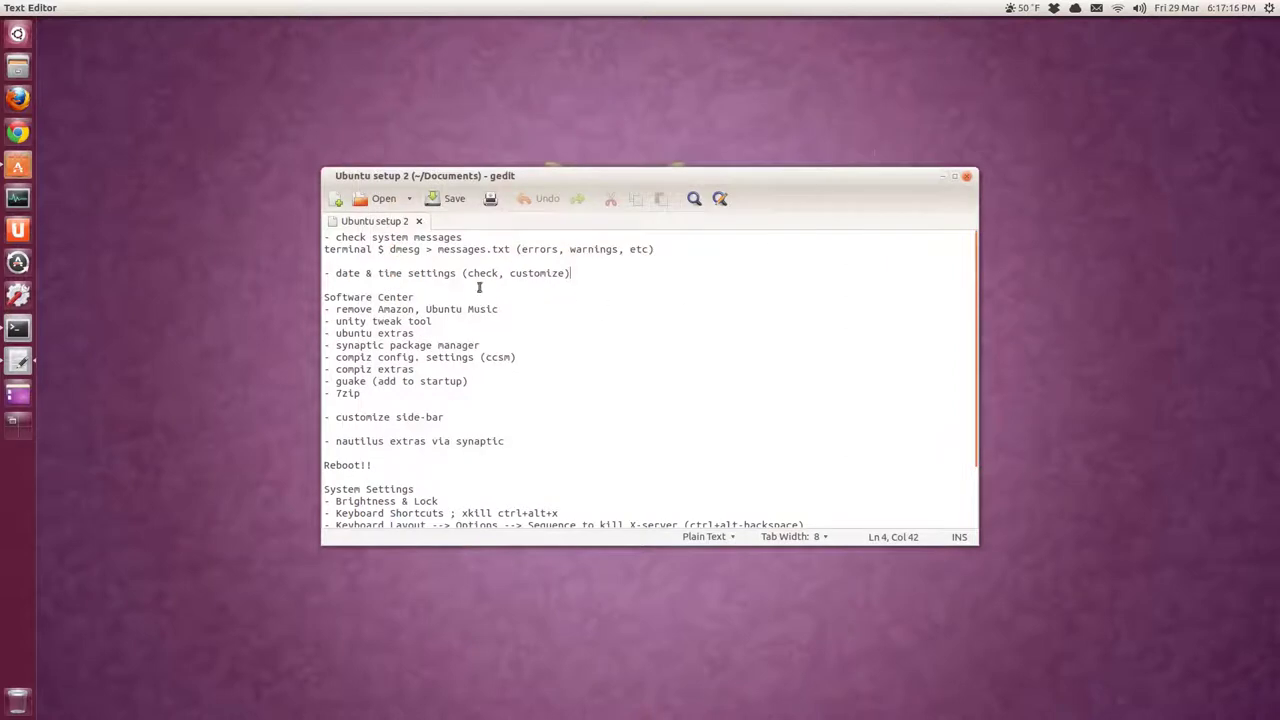
{"action": "left_click", "coordinate": [551, 369]}
{"action": "left_click", "coordinate": [500, 346]}
{"action": "left_click", "coordinate": [524, 357]}
{"action": "left_click", "coordinate": [417, 369]}
{"action": "left_click", "coordinate": [418, 369]}
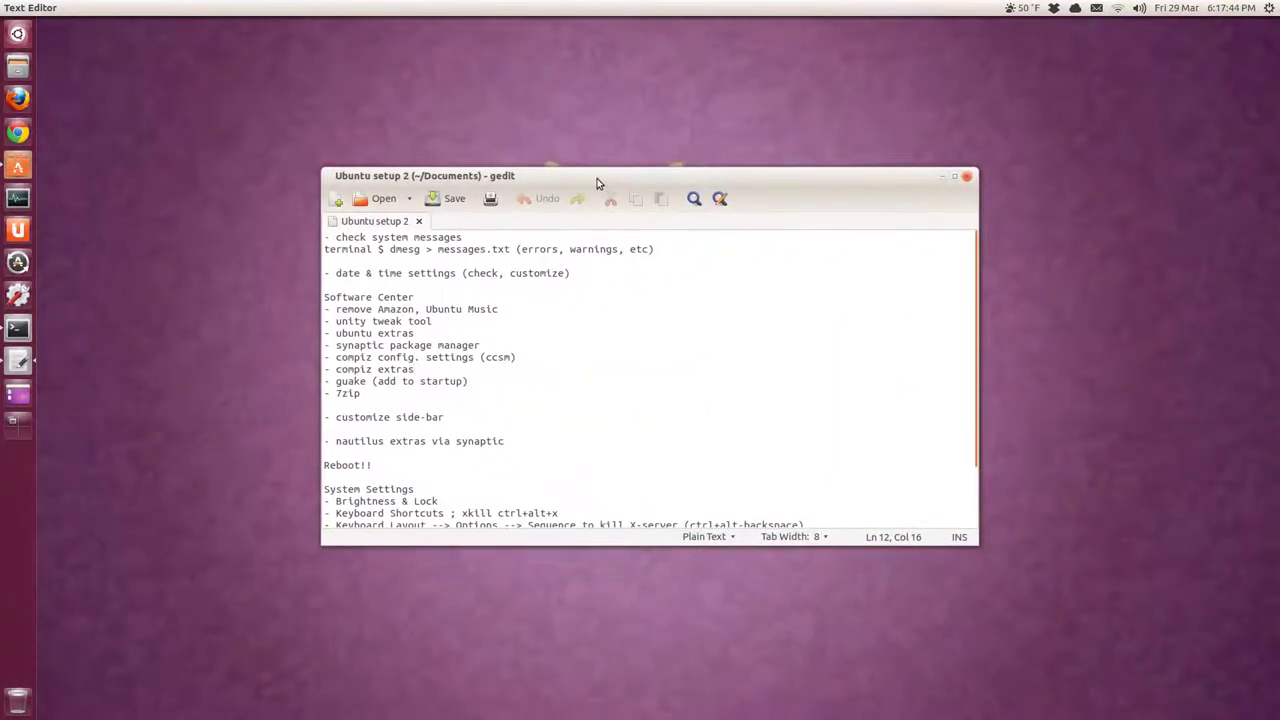
{"action": "left_click_drag", "start_coordinate": [597, 183], "coordinate": [629, 190]}
{"action": "left_click", "coordinate": [527, 392]}
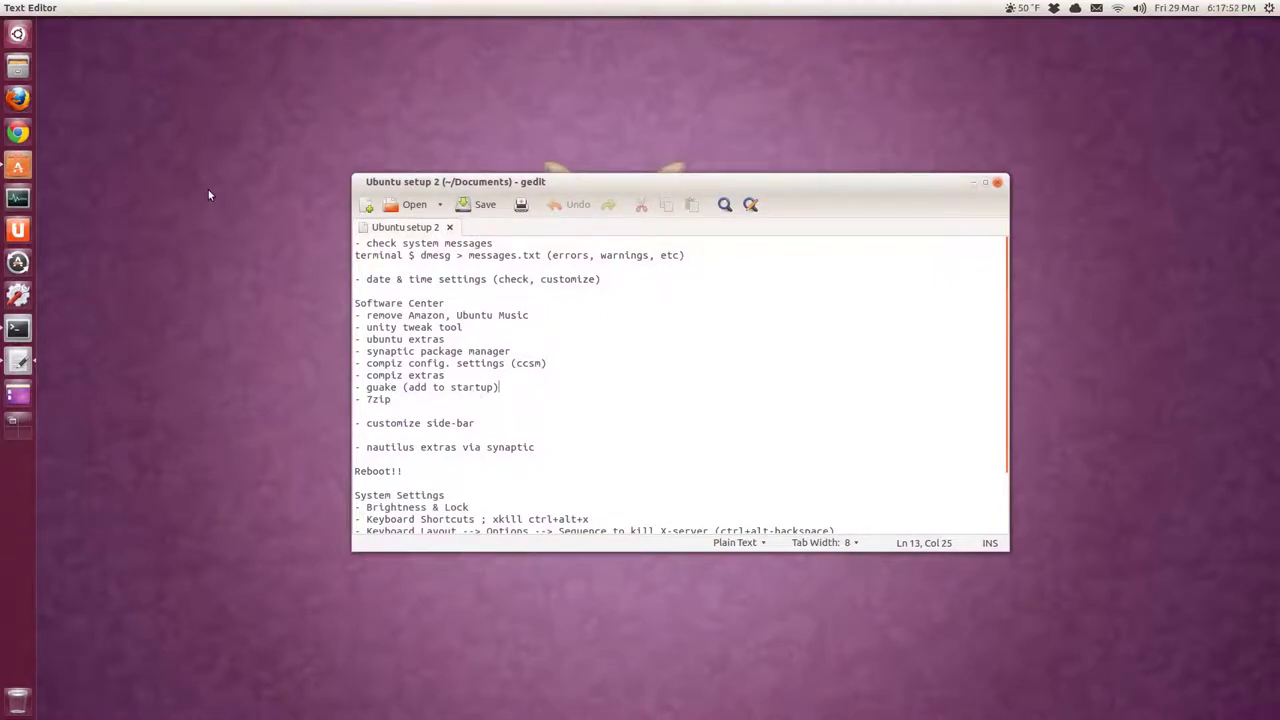
{"action": "key", "text": "F12"}
{"action": "key", "text": "ctrl+l"}
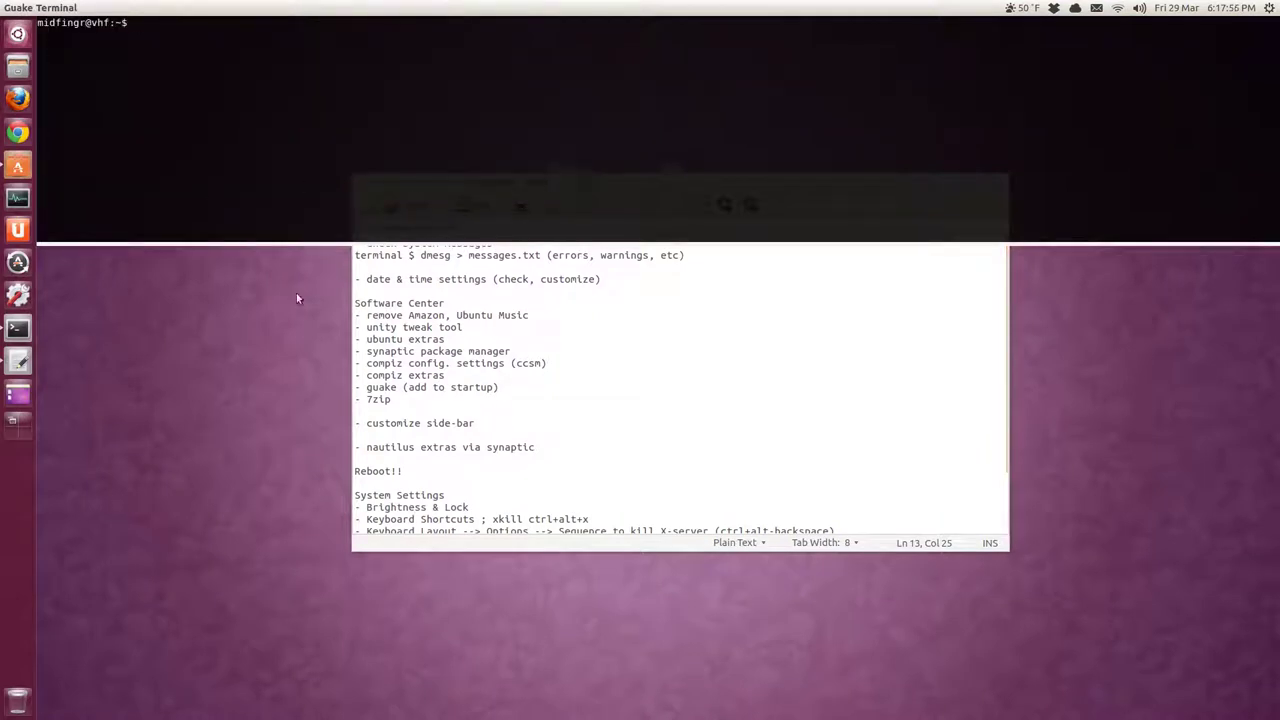
{"action": "key", "text": "F12"}
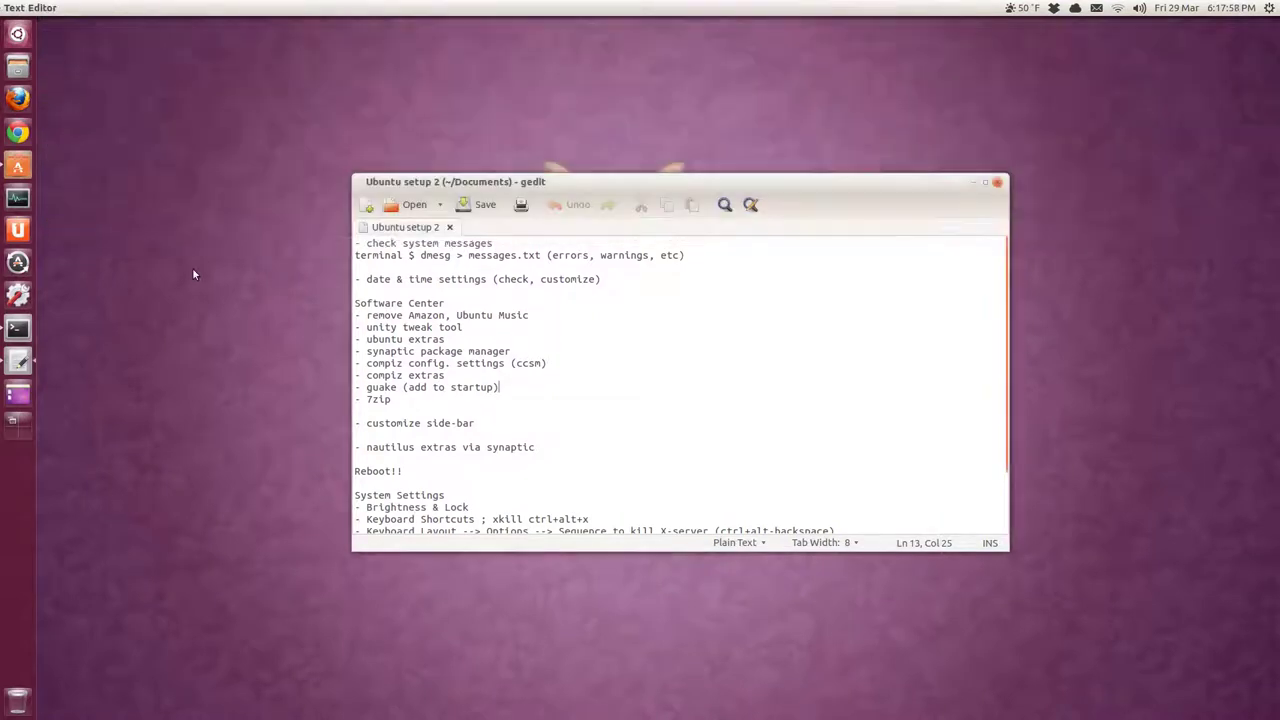
{"action": "key", "text": "F12"}
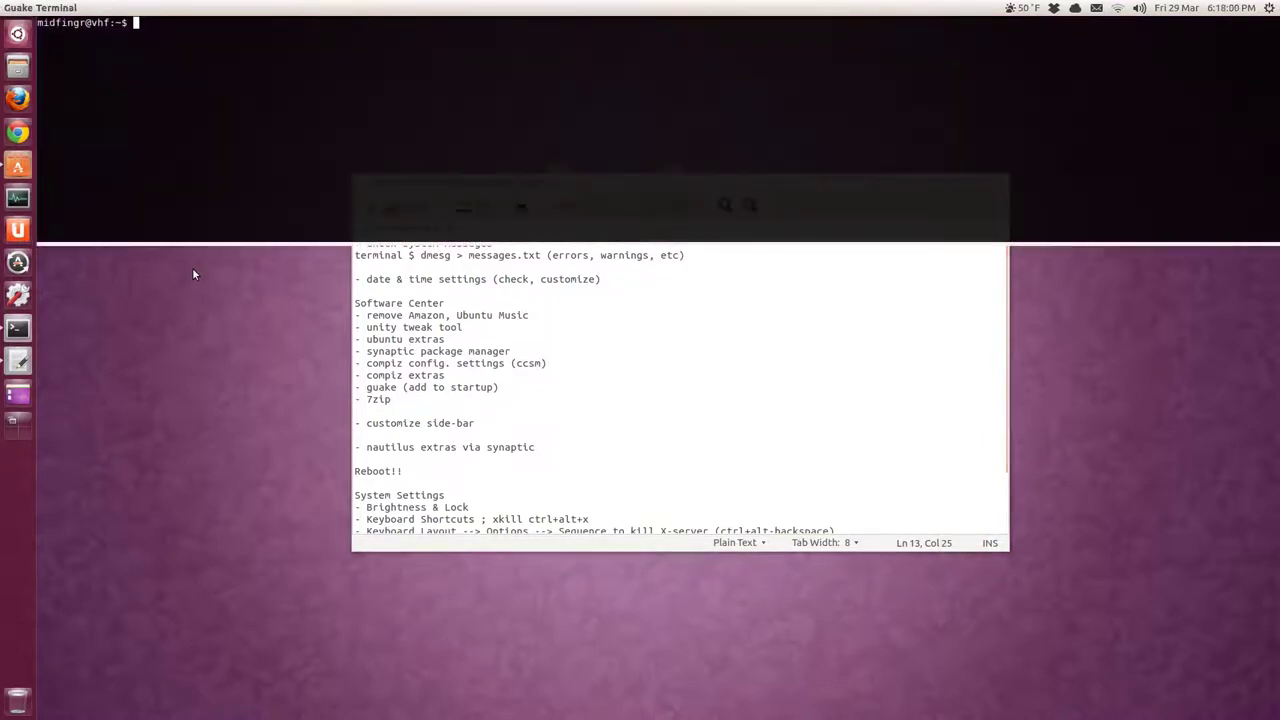
{"action": "key", "text": "F12"}
{"action": "left_click", "coordinate": [397, 400]}
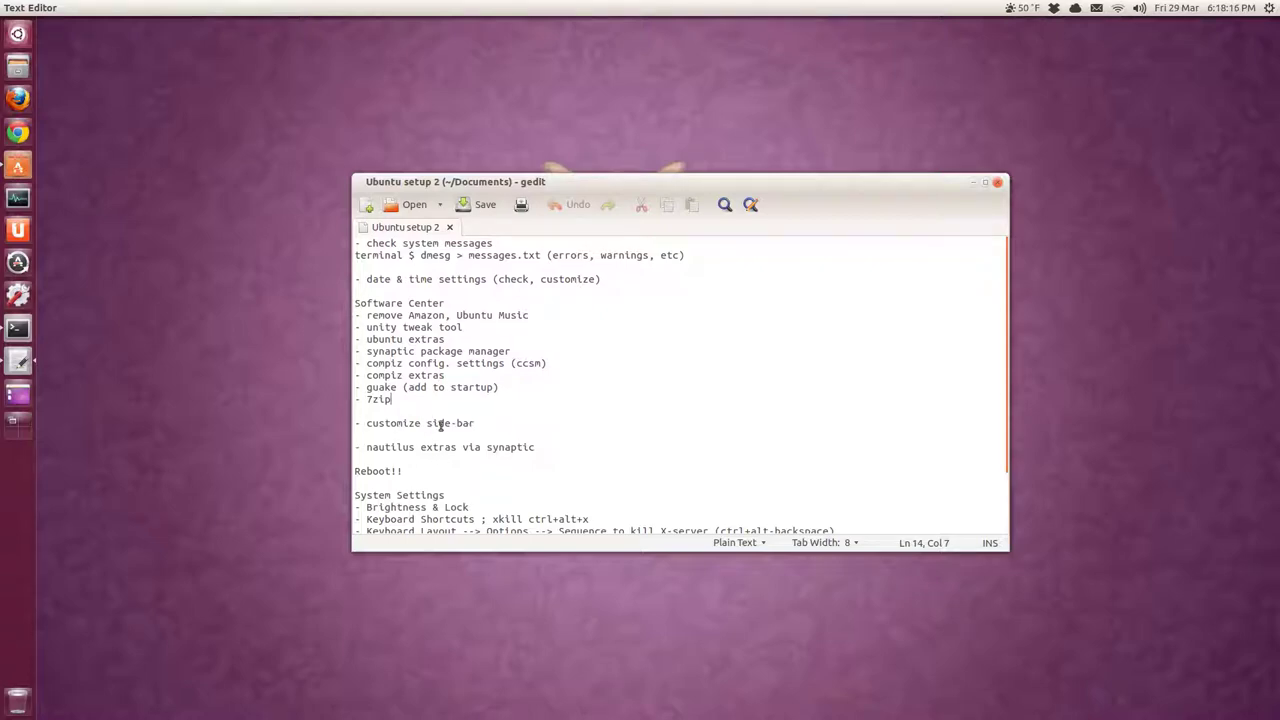
{"action": "scroll", "coordinate": [447, 425], "scroll_direction": "down", "scroll_amount": 2}
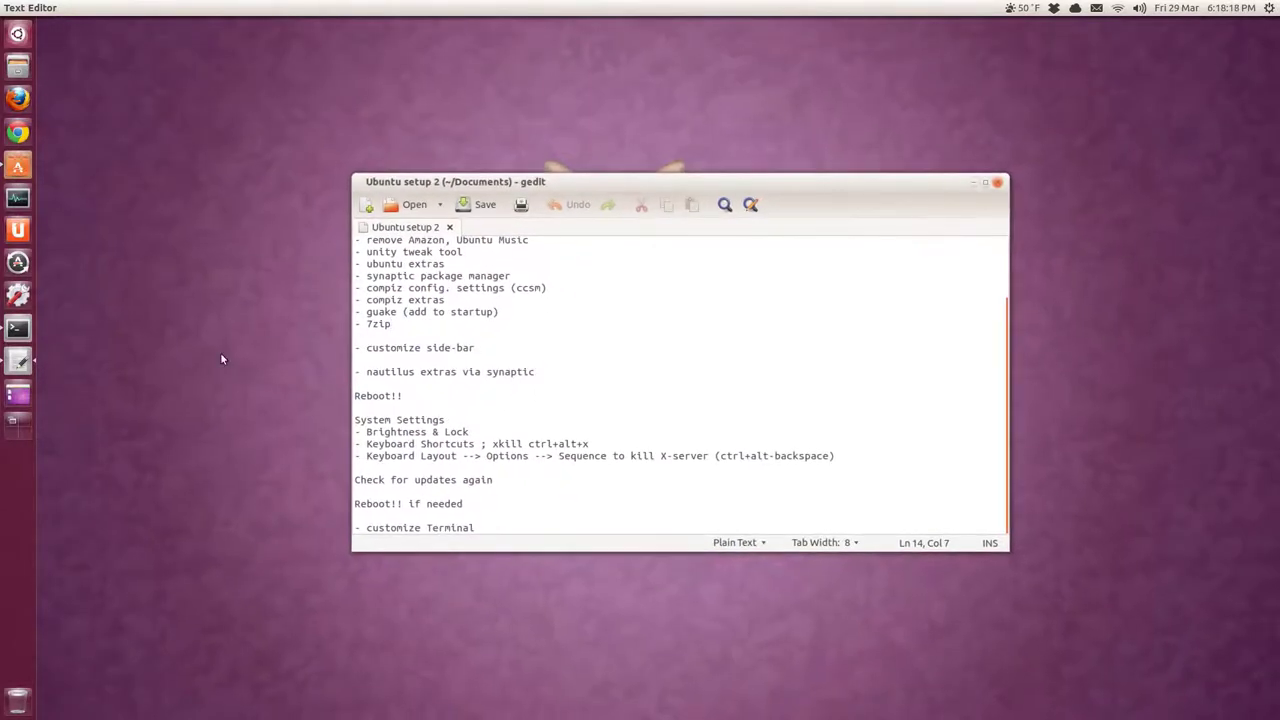
{"action": "right_click", "coordinate": [123, 268]}
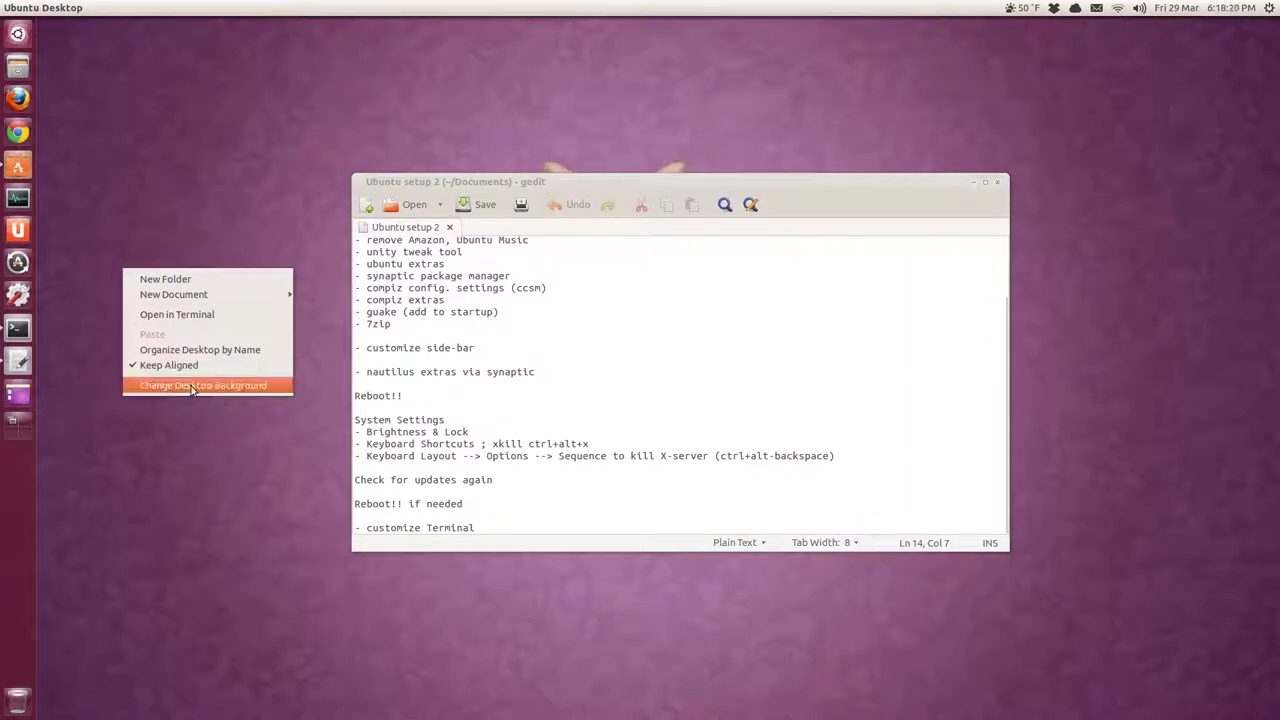
{"action": "left_click", "coordinate": [228, 388]}
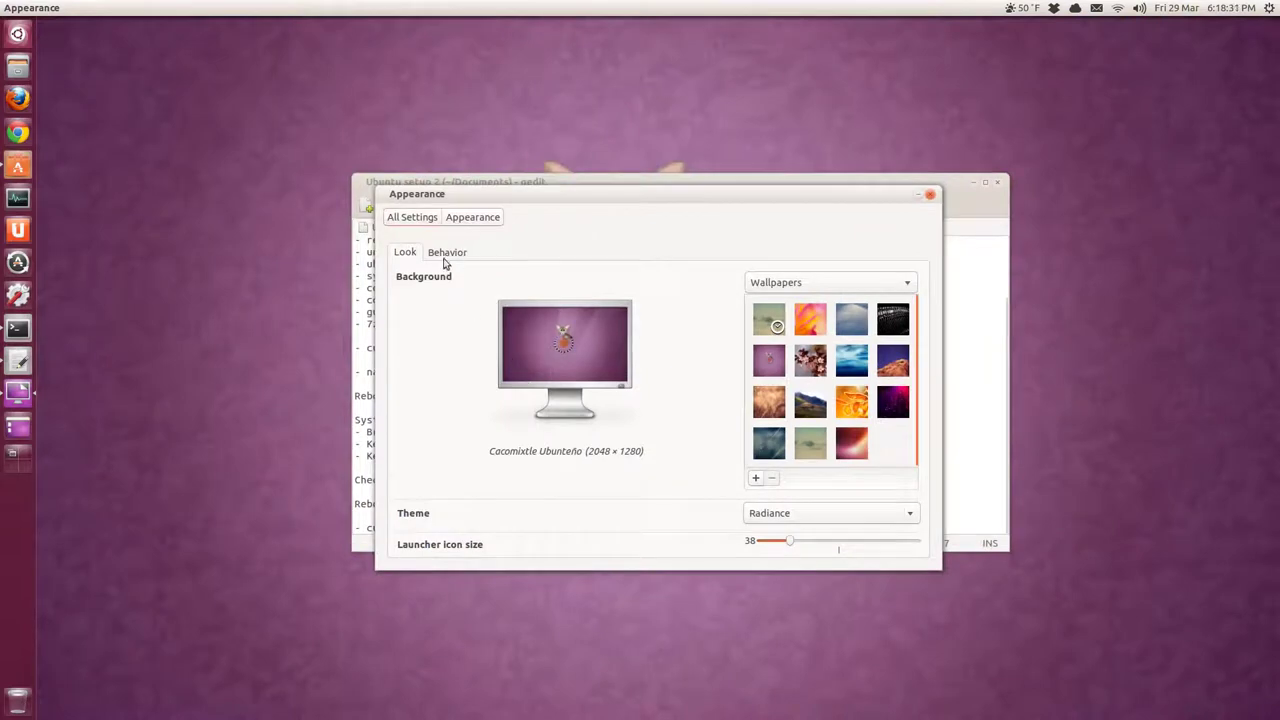
{"action": "left_click", "coordinate": [445, 258]}
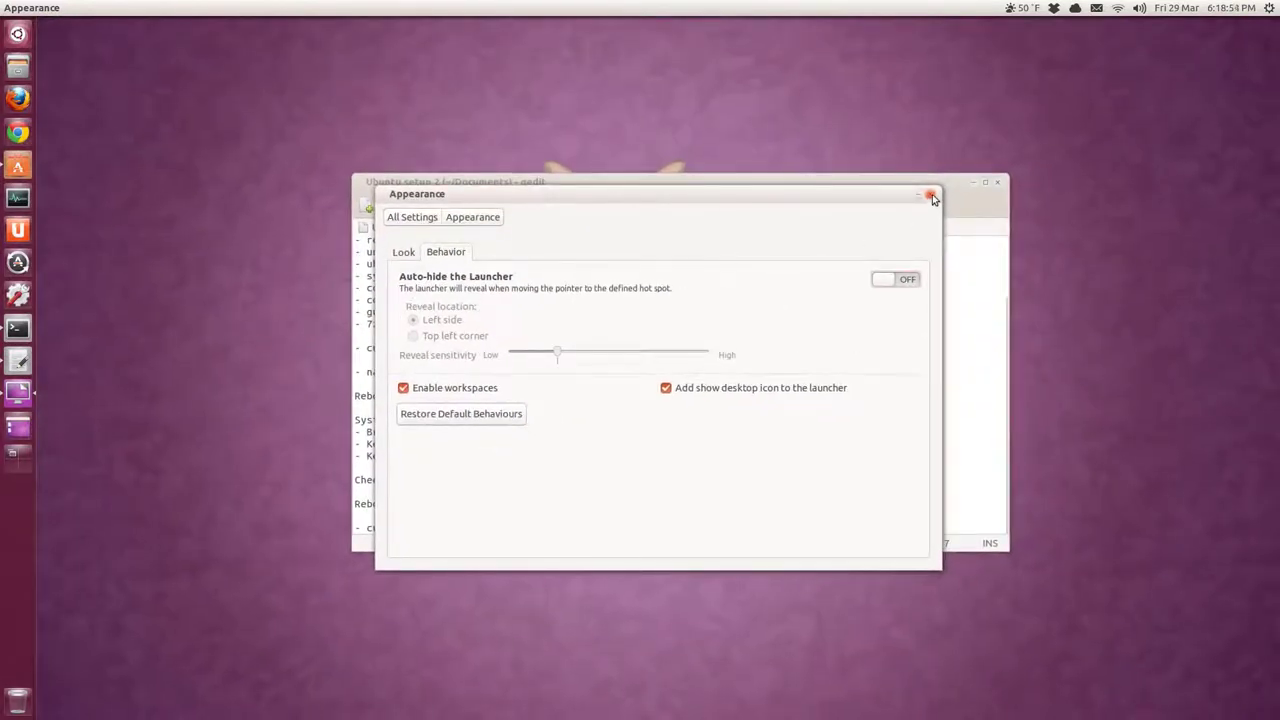
{"action": "left_click", "coordinate": [930, 195]}
Launch Synaptic Package Manager from the Dash and authenticate
{"action": "left_click", "coordinate": [543, 371]}
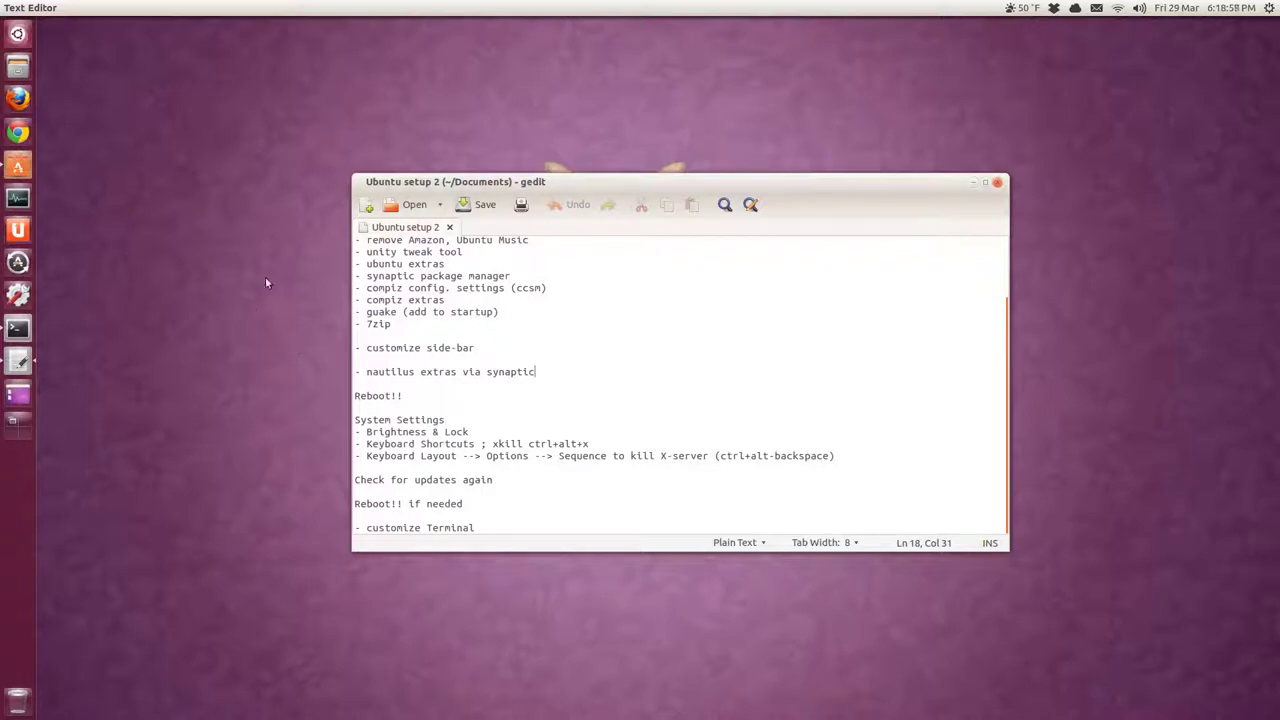
{"action": "key", "text": "super"}
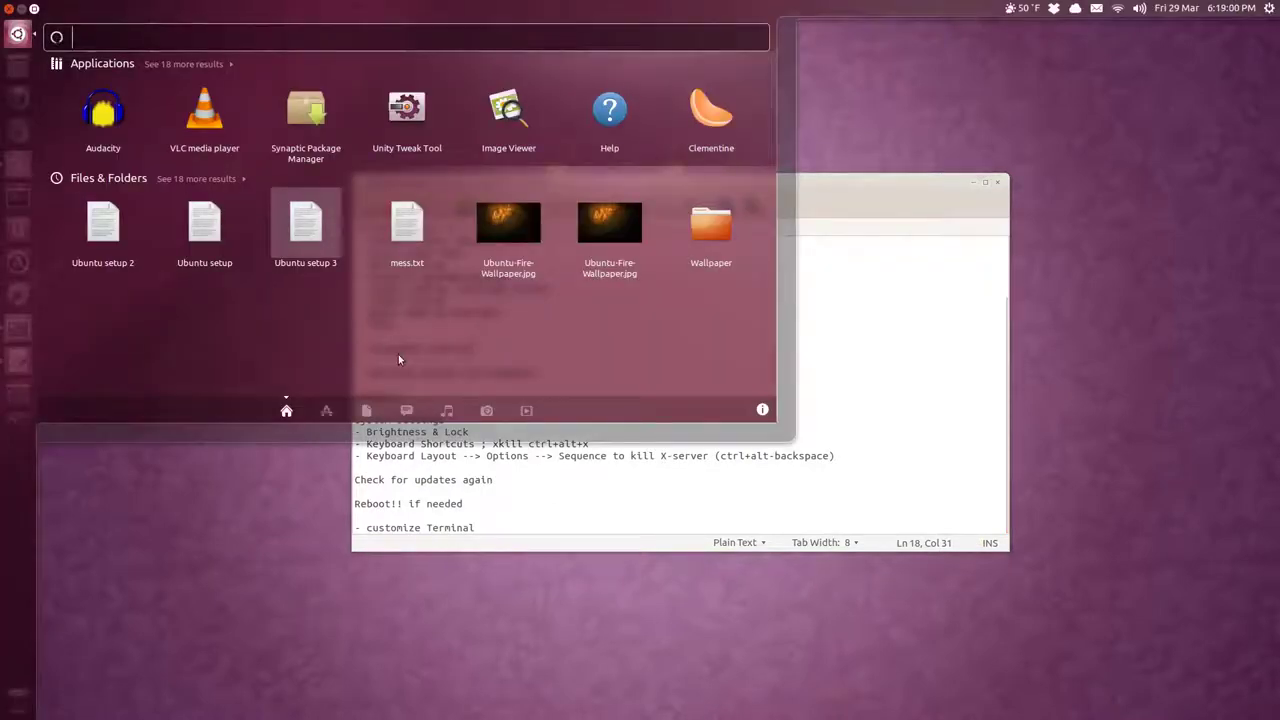
{"action": "left_click", "coordinate": [306, 118]}
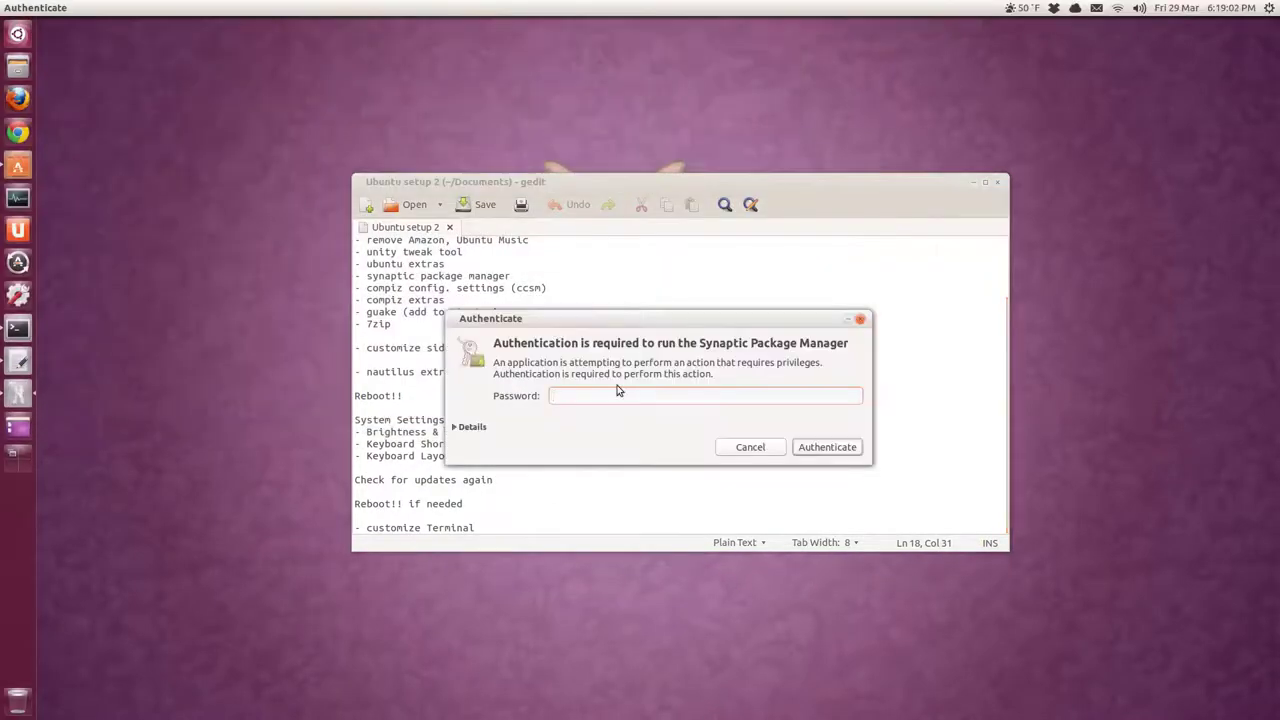
{"action": "key", "text": "Return"}
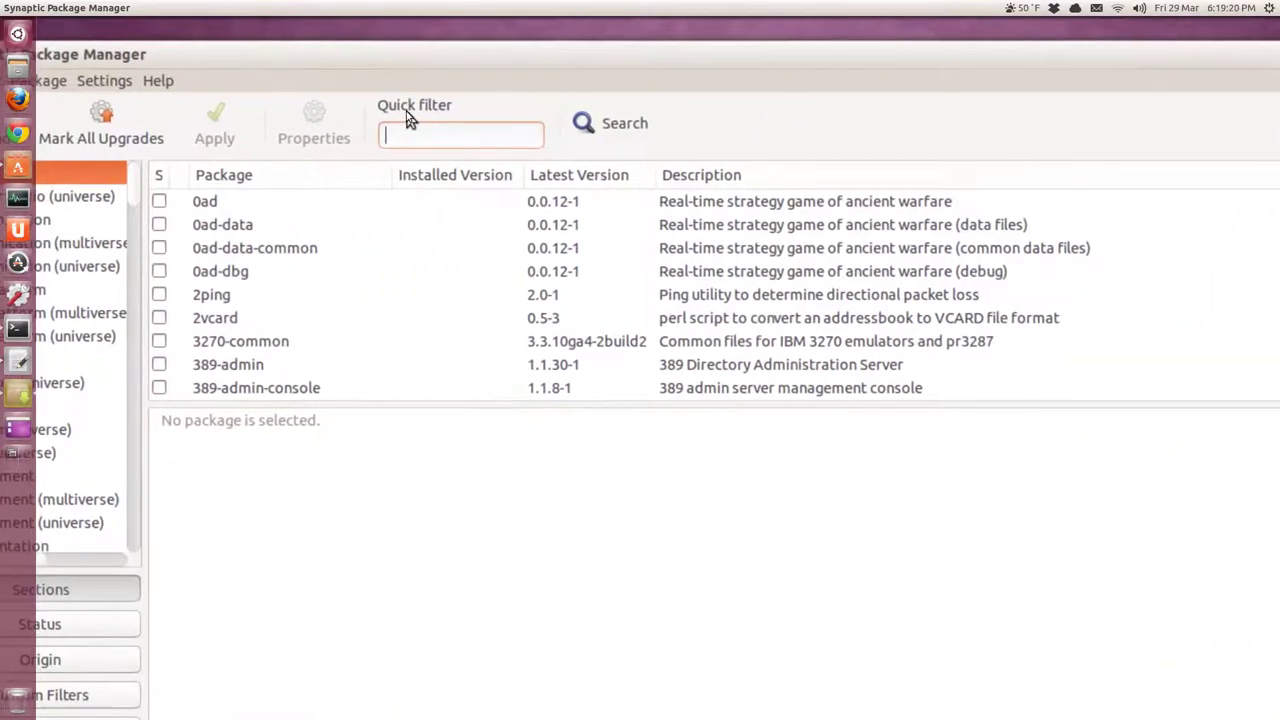
Filter for nautilus, sort installed packages first, and show the gnome-sushi description
{"action": "type", "text": "nau"}
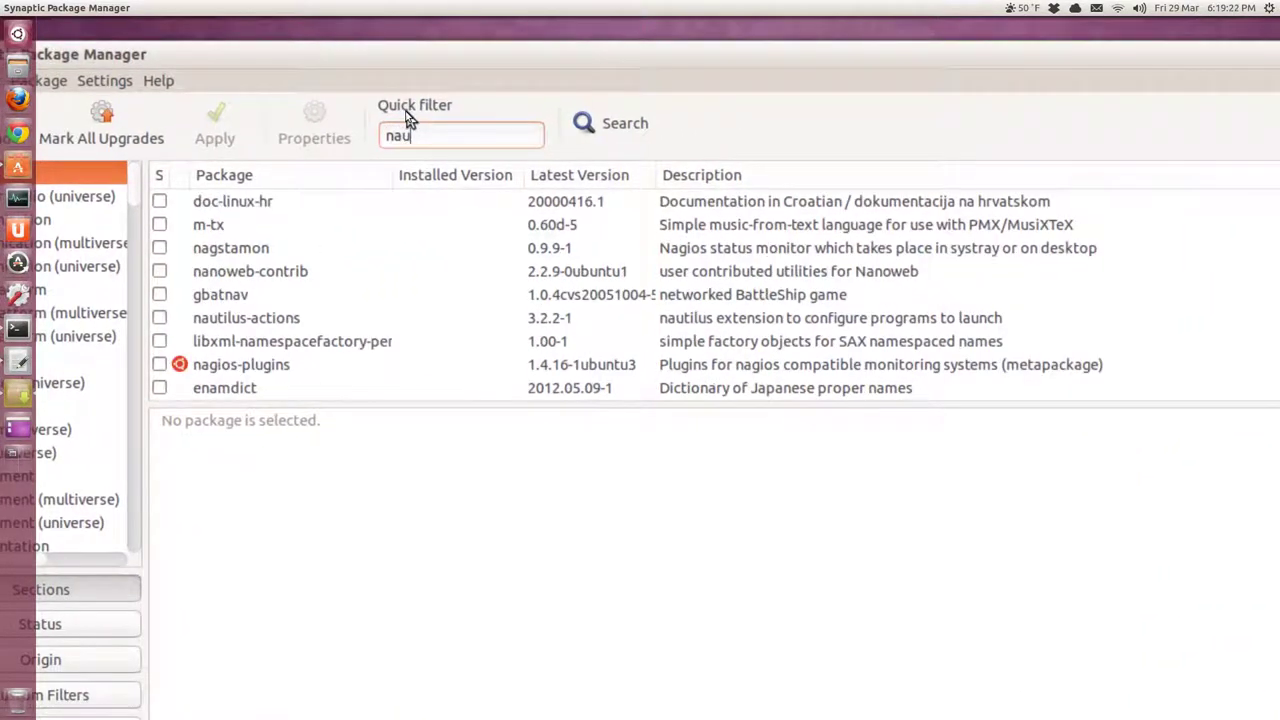
{"action": "type", "text": "tilus"}
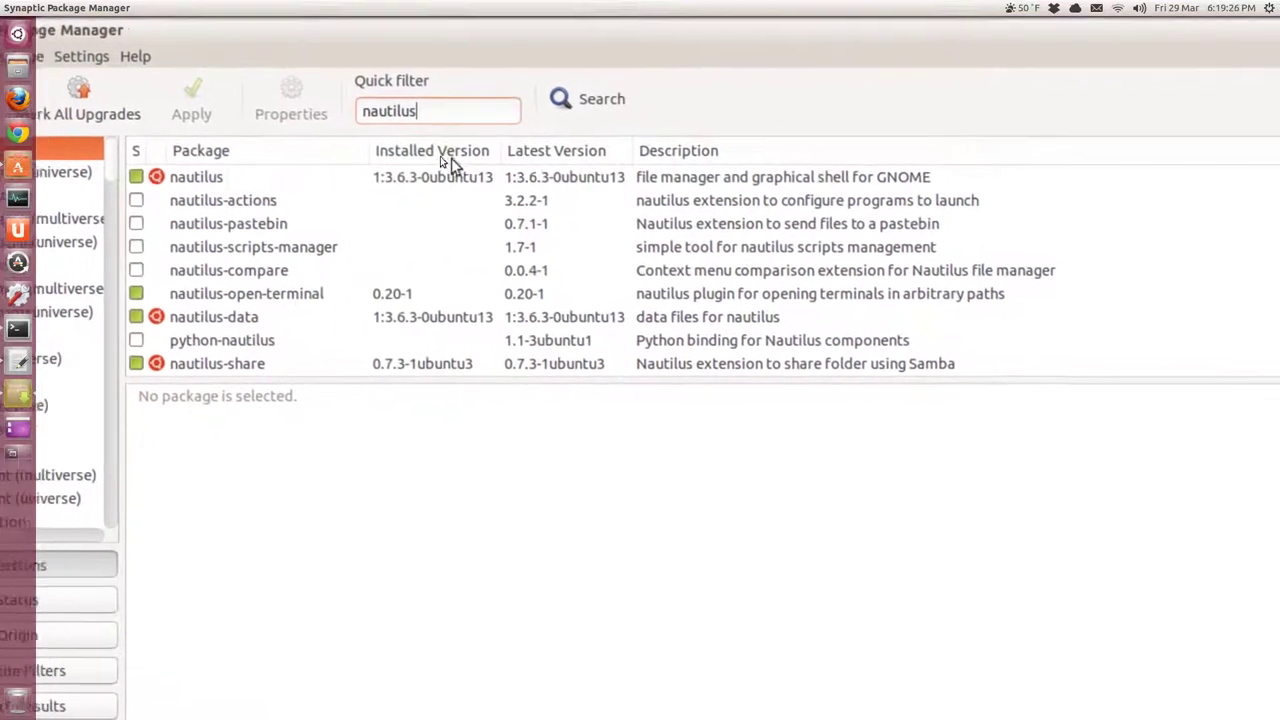
{"action": "left_click", "coordinate": [480, 178]}
{"action": "left_click", "coordinate": [442, 154]}
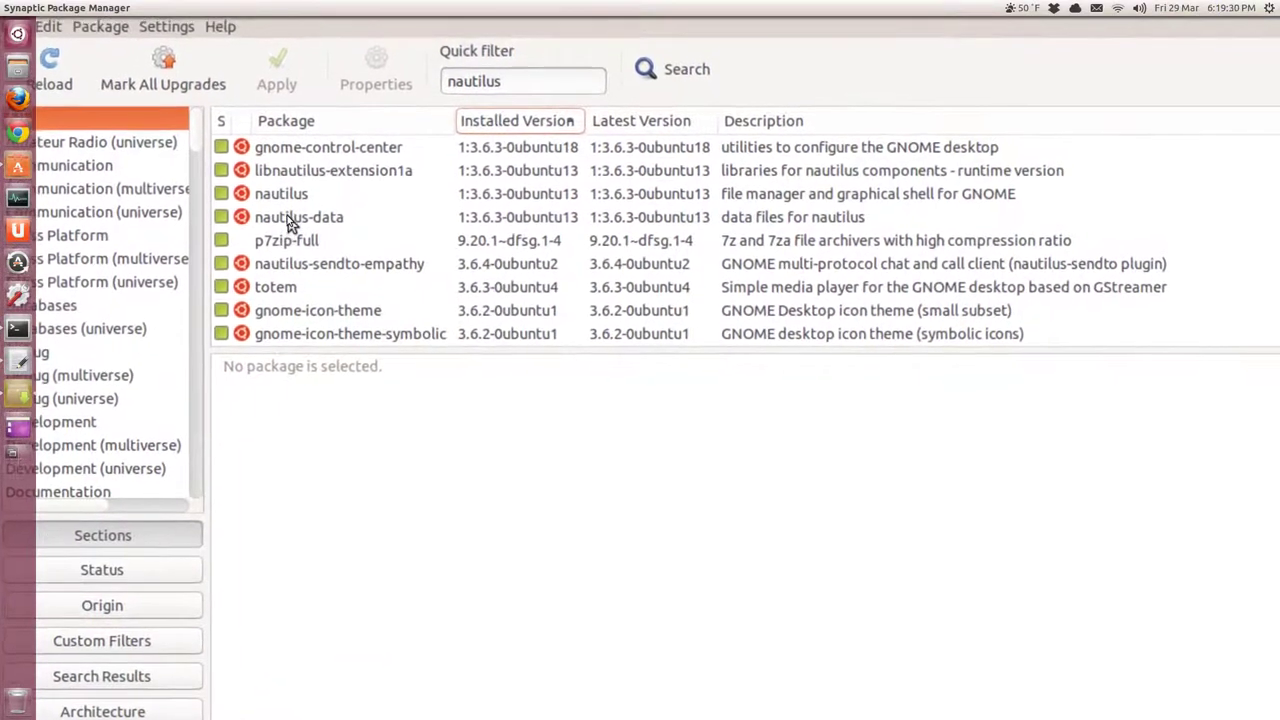
{"action": "scroll", "coordinate": [296, 215], "scroll_direction": "down", "scroll_amount": 3}
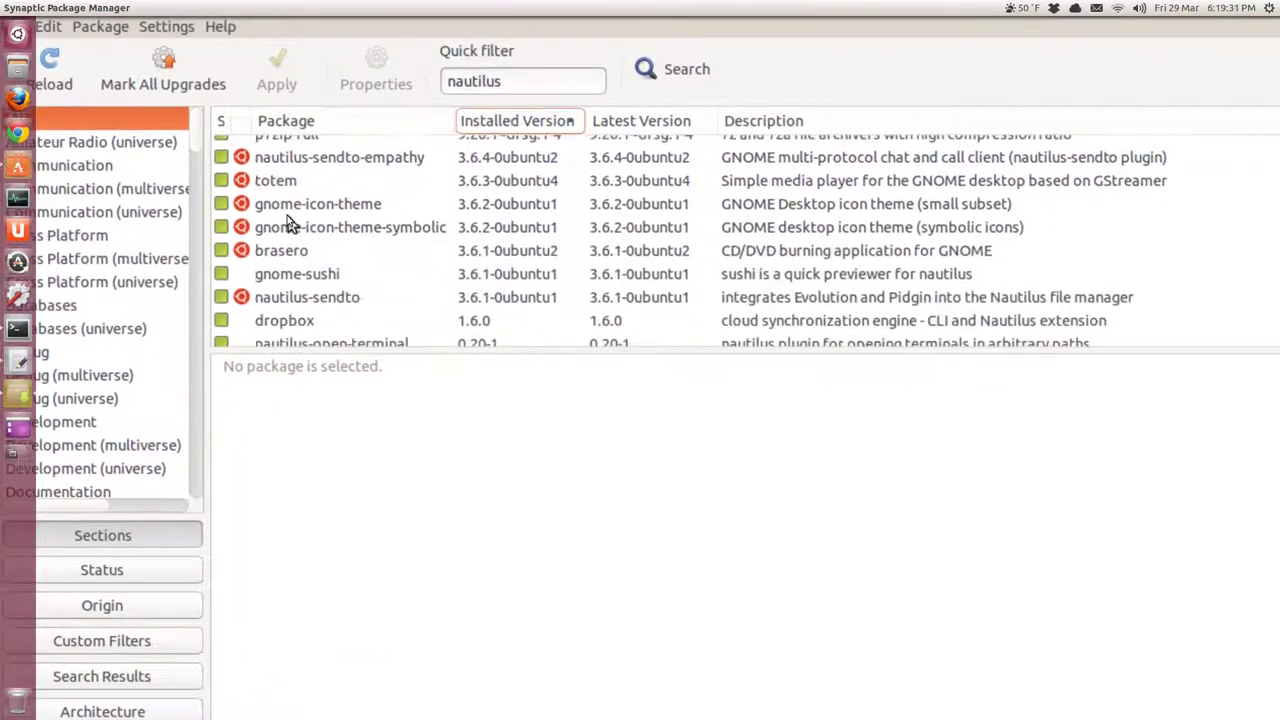
{"action": "scroll", "coordinate": [290, 220], "scroll_direction": "down", "scroll_amount": 1}
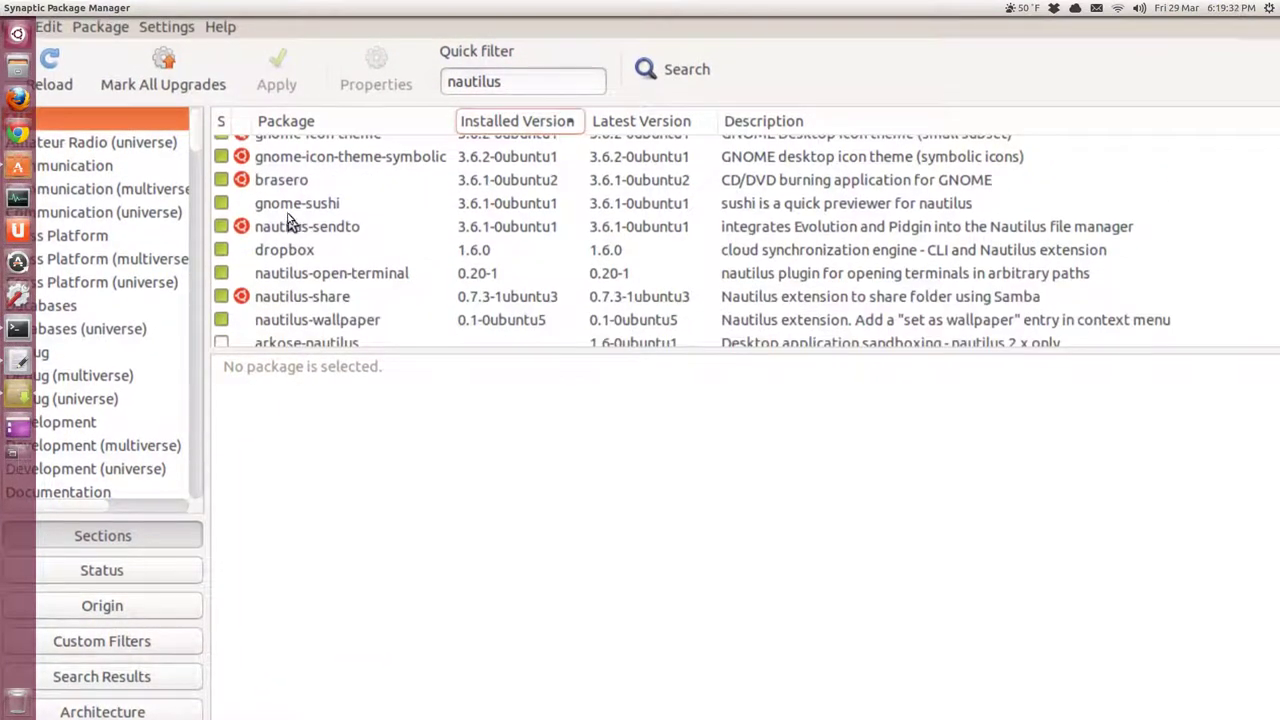
{"action": "left_click", "coordinate": [290, 214]}
{"action": "scroll", "coordinate": [290, 215], "scroll_direction": "down", "scroll_amount": 3}
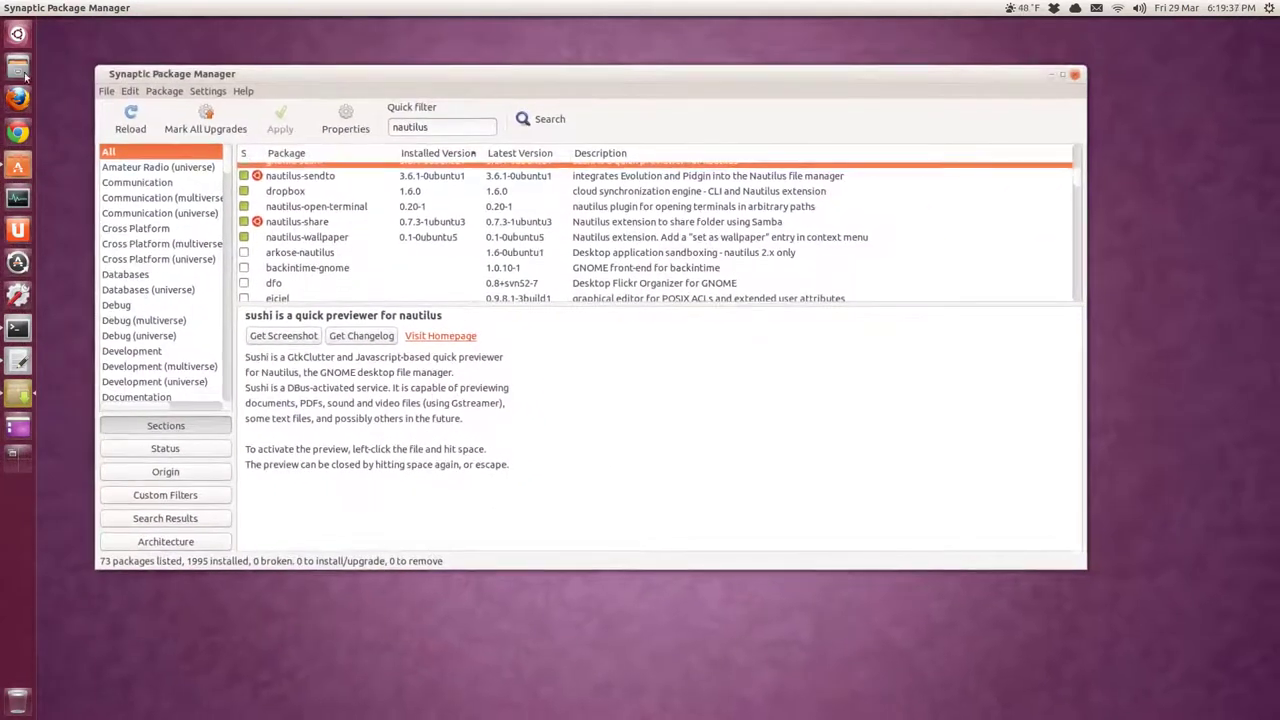
{"action": "left_click", "coordinate": [26, 75]}
In Examples > Ubuntu_Free_Culture_Showcase, quick-preview How fast.ogg, skipping ahead and enlarging it
{"action": "double_click", "coordinate": [1030, 285]}
{"action": "double_click", "coordinate": [407, 238]}
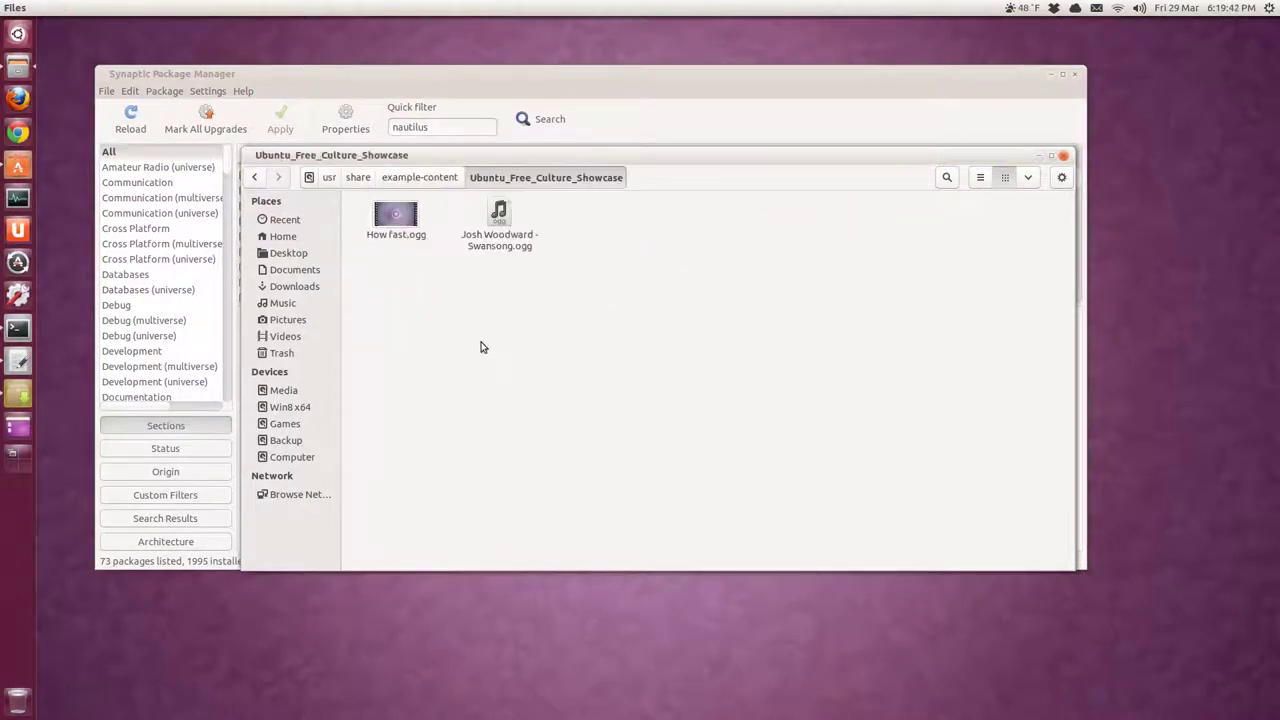
{"action": "key", "text": "Right"}
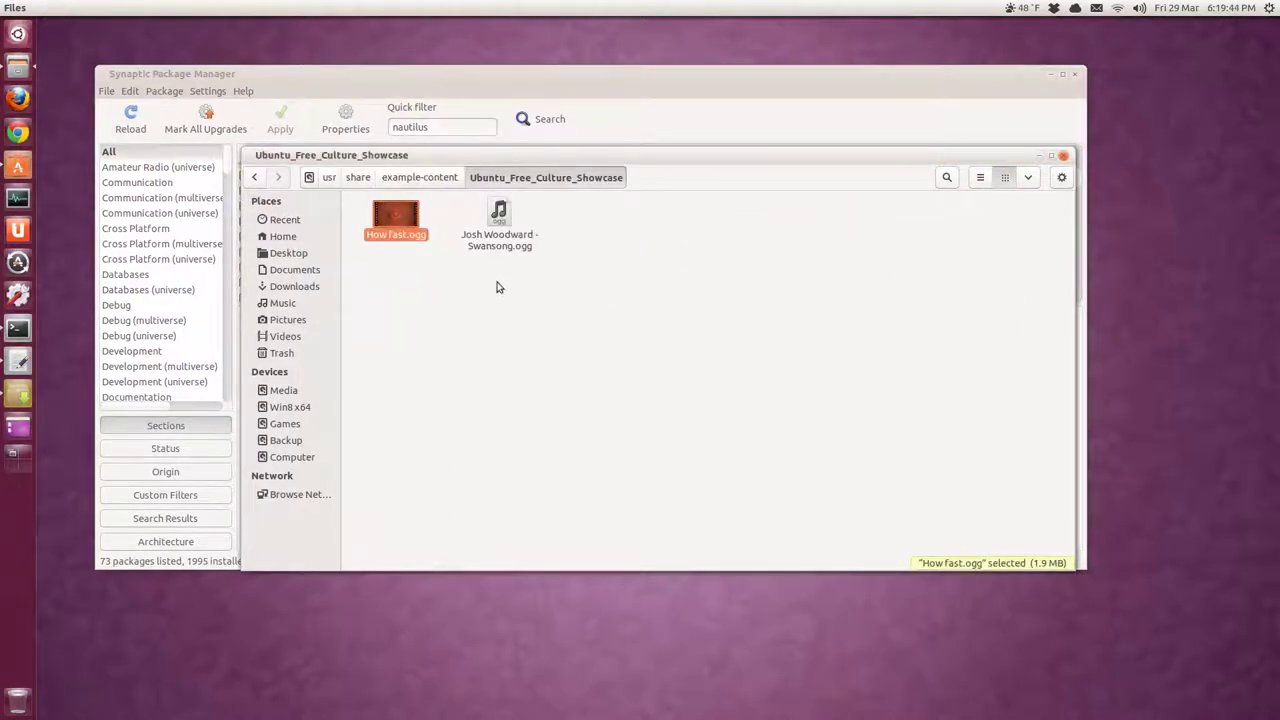
{"action": "key", "text": "Right"}
{"action": "left_click", "coordinate": [517, 303]}
{"action": "left_click", "coordinate": [410, 221]}
{"action": "key", "text": "space"}
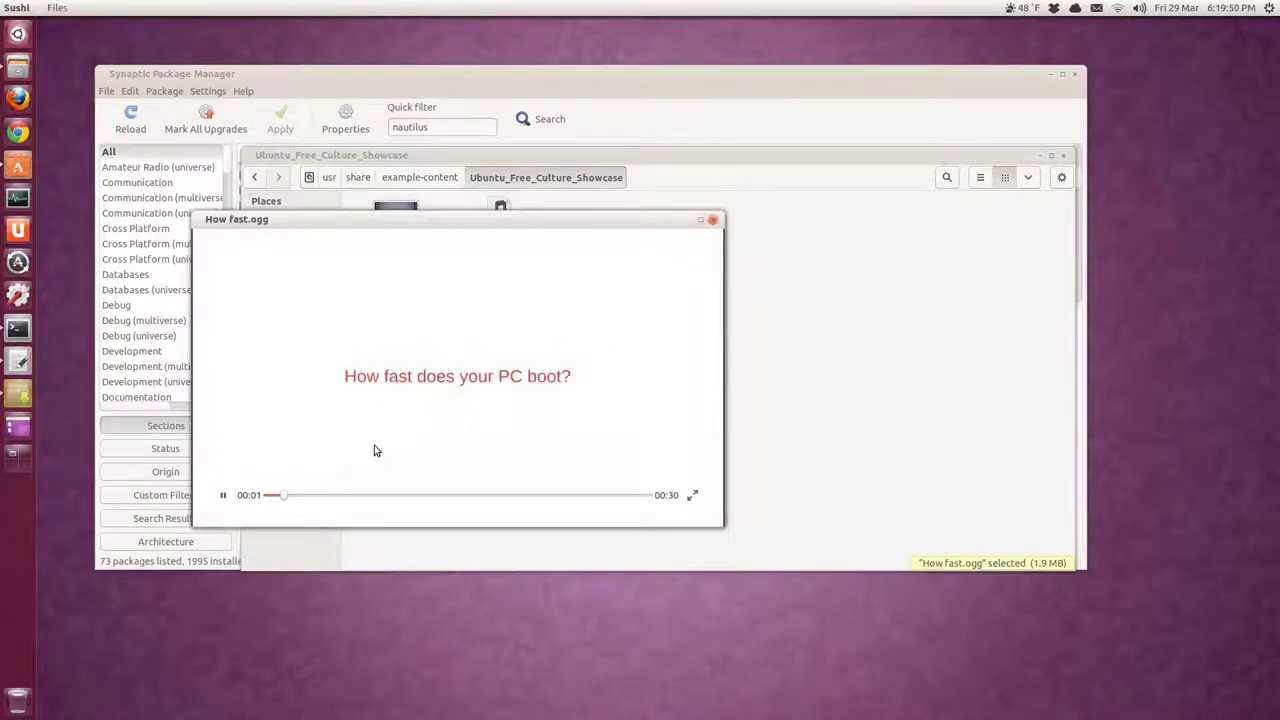
{"action": "left_click", "coordinate": [318, 494]}
{"action": "left_click", "coordinate": [452, 495]}
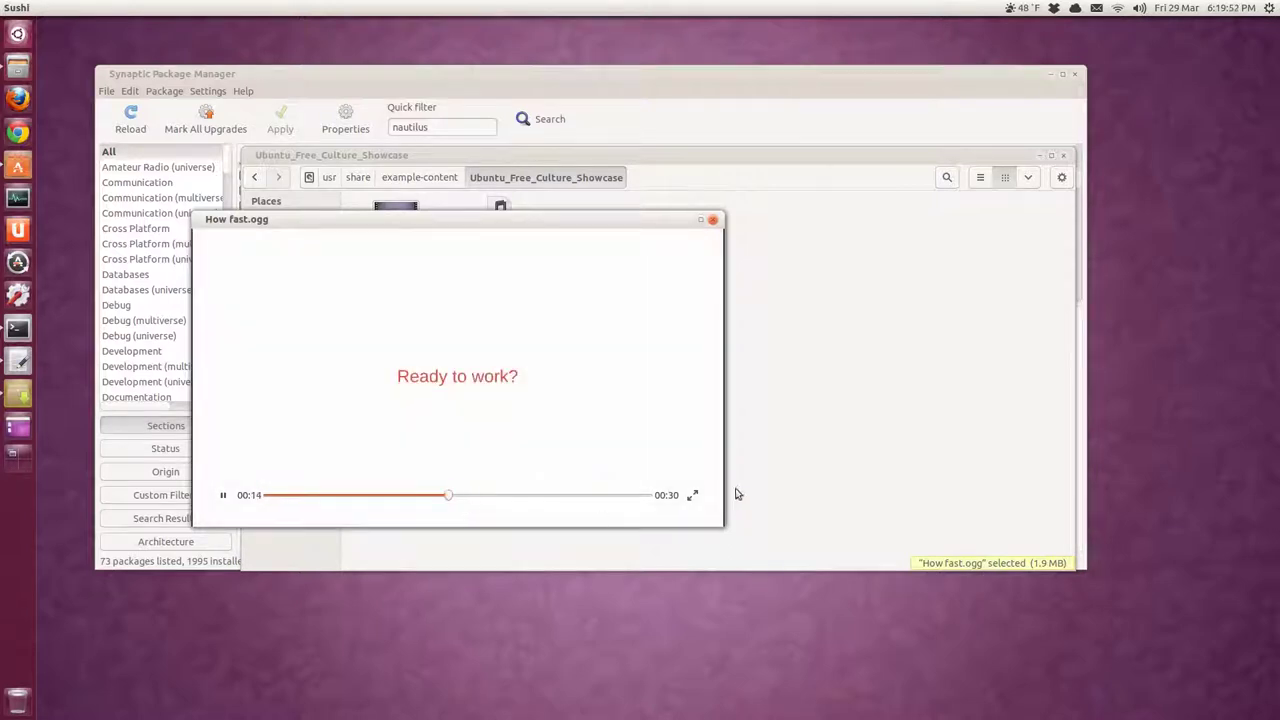
{"action": "left_click_drag", "start_coordinate": [722, 525], "coordinate": [886, 583]}
{"action": "key", "text": "space"}
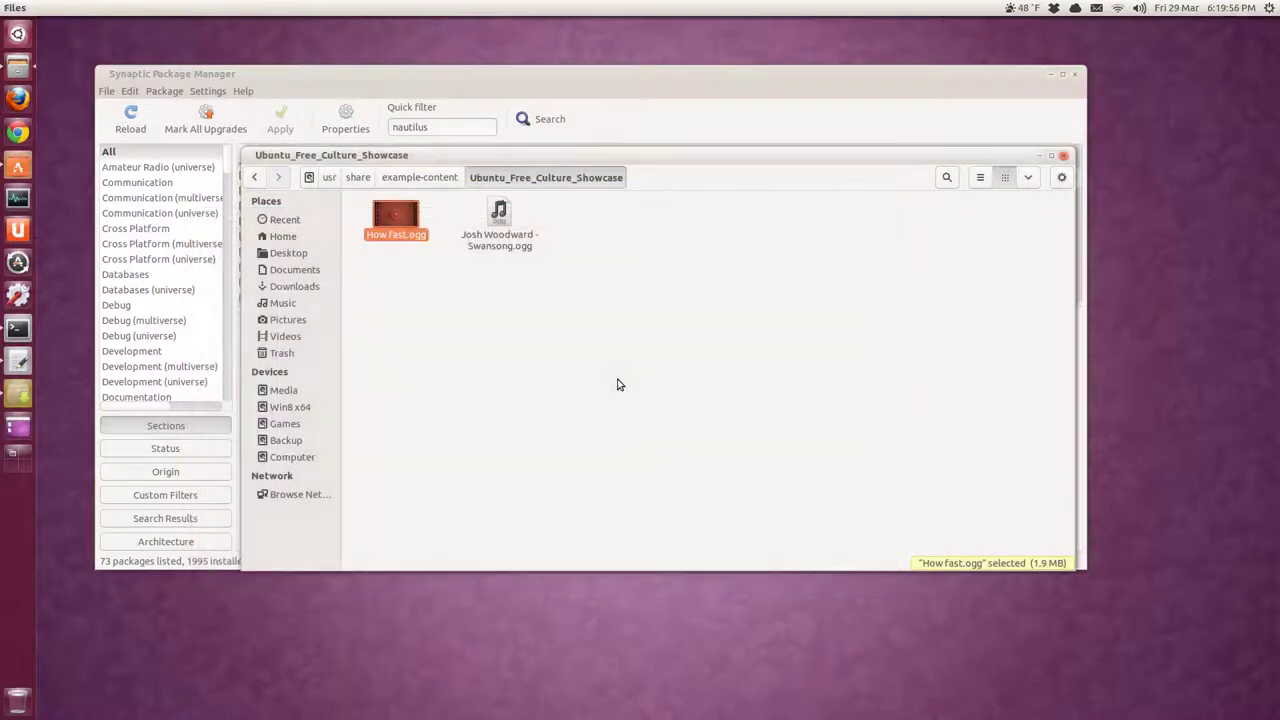
Select the Swansong audio file, then close the file manager
{"action": "left_click", "coordinate": [617, 385]}
{"action": "left_click", "coordinate": [505, 238]}
{"action": "left_click", "coordinate": [620, 387]}
{"action": "left_click", "coordinate": [507, 248]}
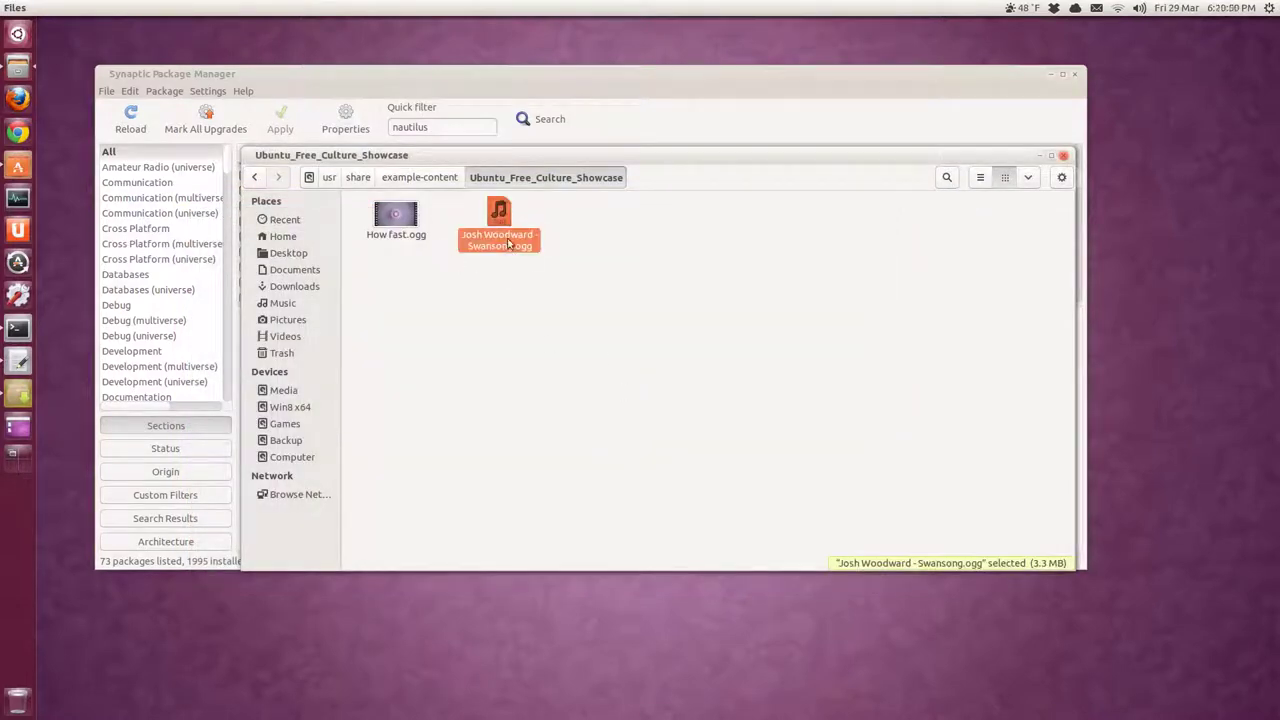
{"action": "left_click", "coordinate": [822, 281]}
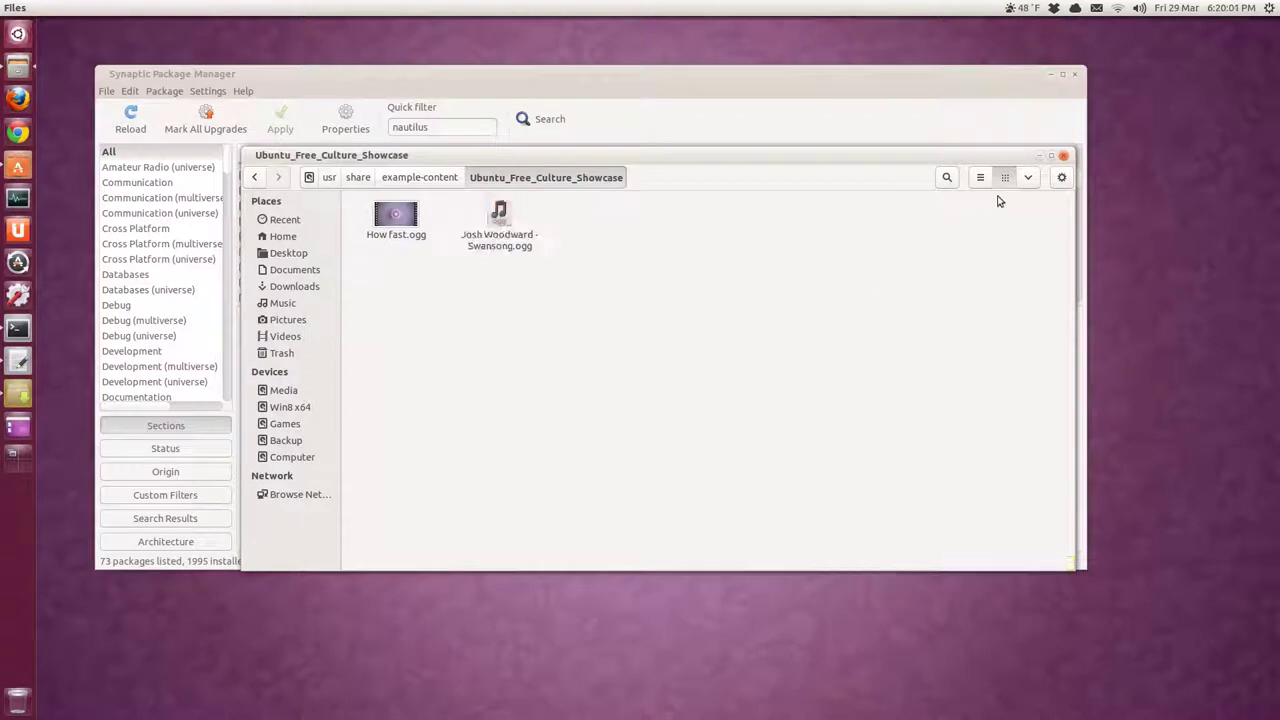
{"action": "left_click", "coordinate": [1062, 157]}
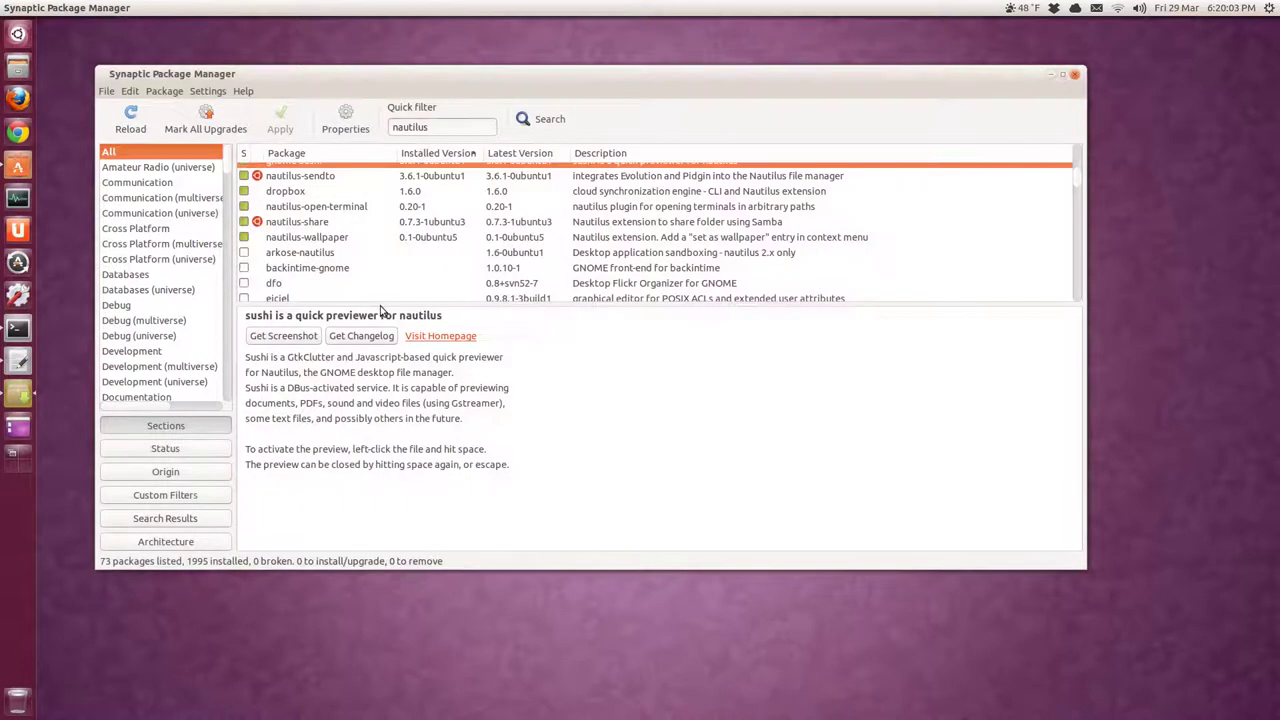
Mark nautilus-open-terminal and nautilus-wallpaper in Synaptic, then close Synaptic
{"action": "left_click", "coordinate": [340, 207]}
{"action": "right_click", "coordinate": [512, 619]}
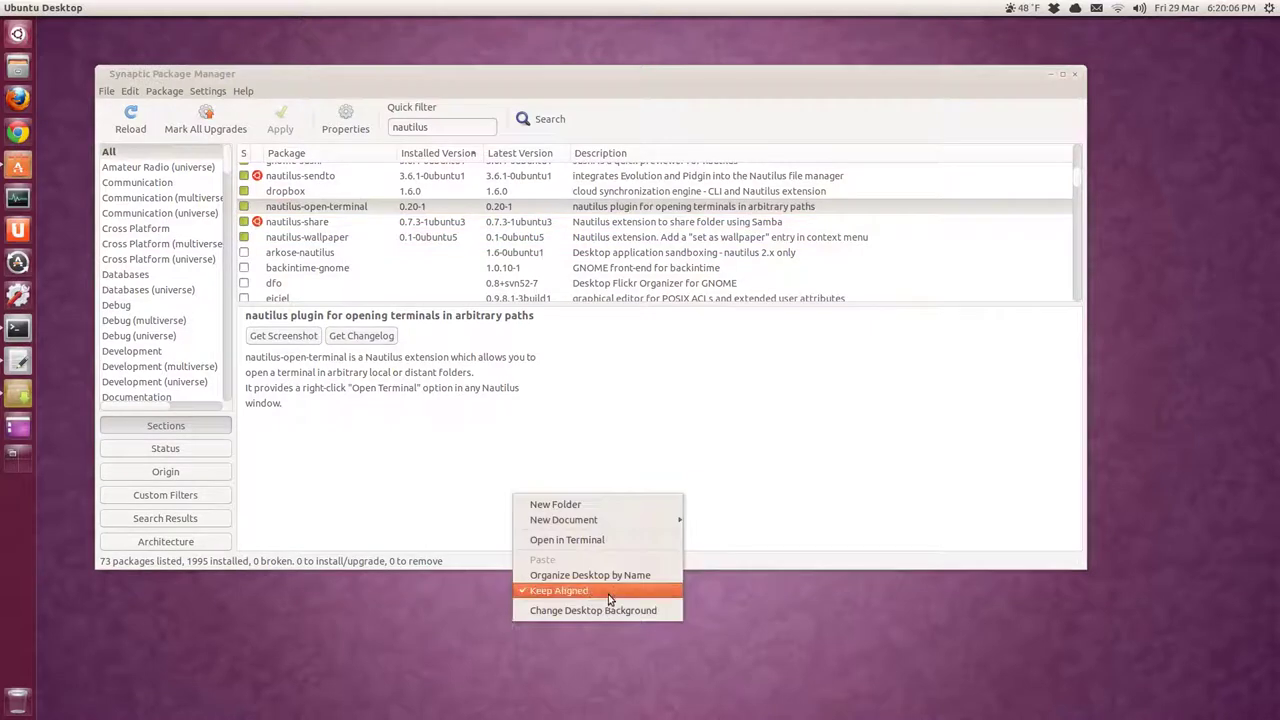
{"action": "left_click", "coordinate": [588, 539]}
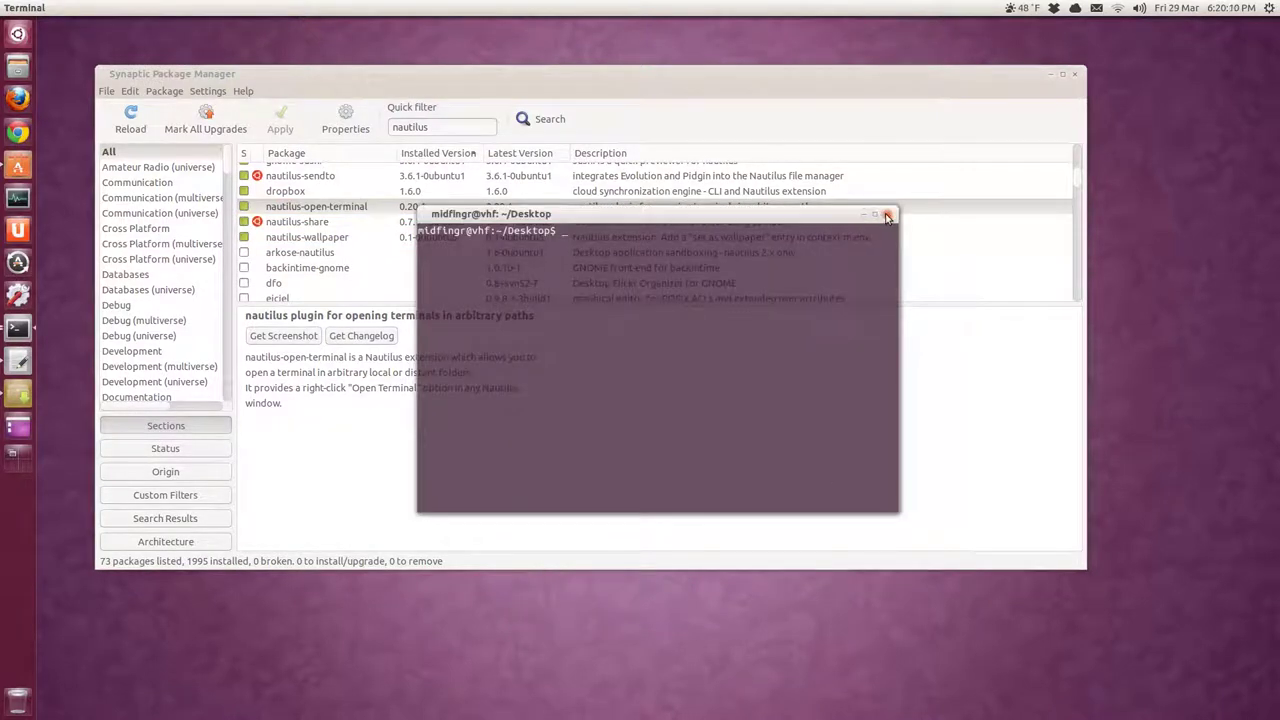
{"action": "left_click", "coordinate": [342, 240]}
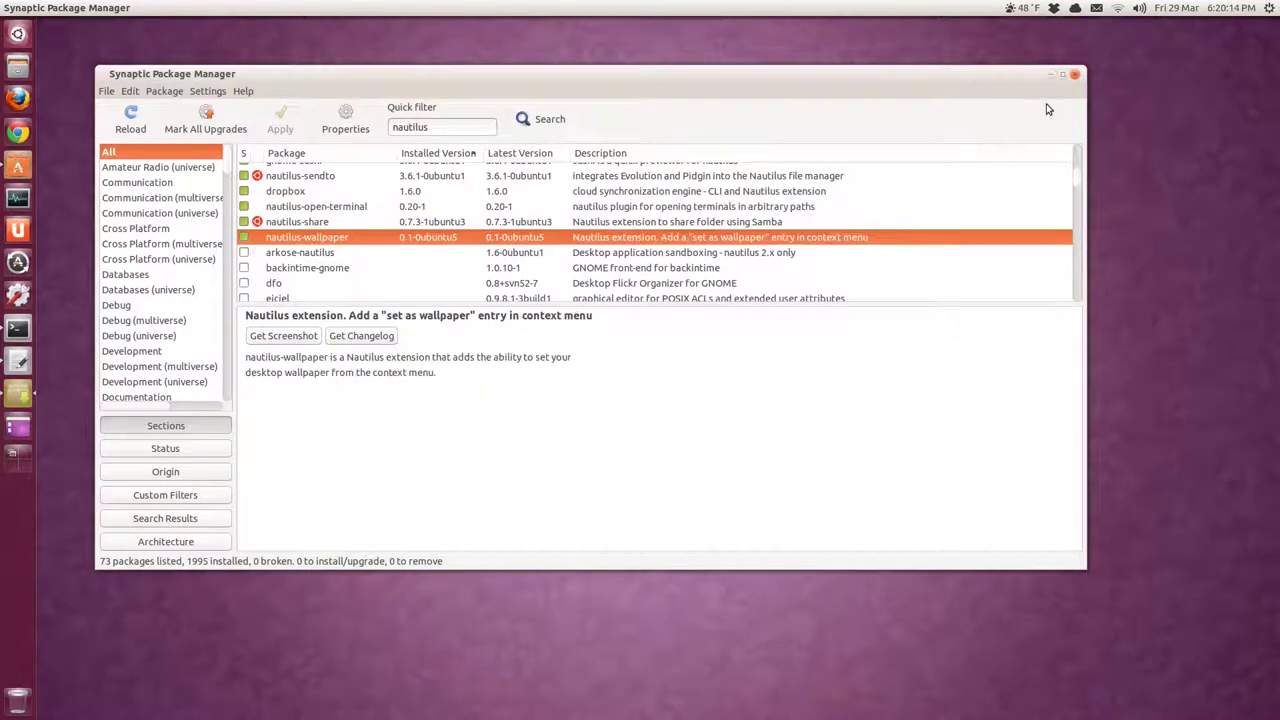
{"action": "left_click", "coordinate": [1075, 75]}
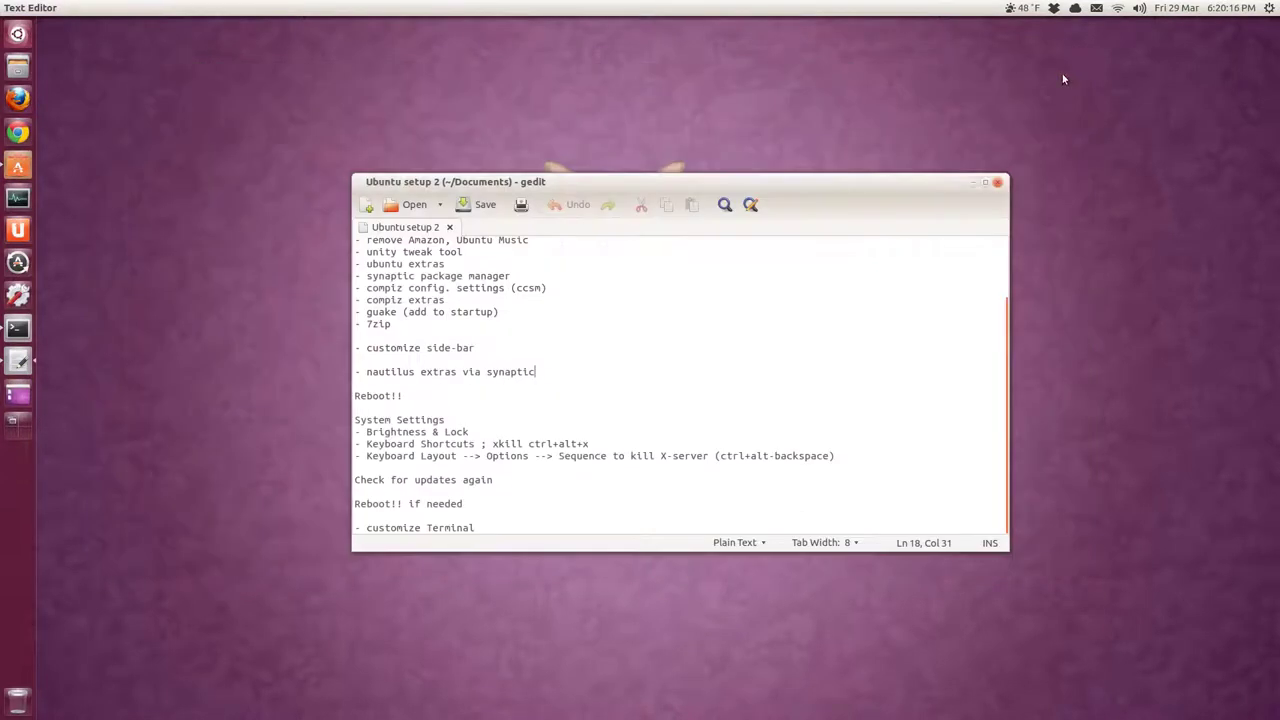
Minimize gedit and Terminal, then open Pictures/Wallpaper in Files
{"action": "left_click", "coordinate": [972, 184]}
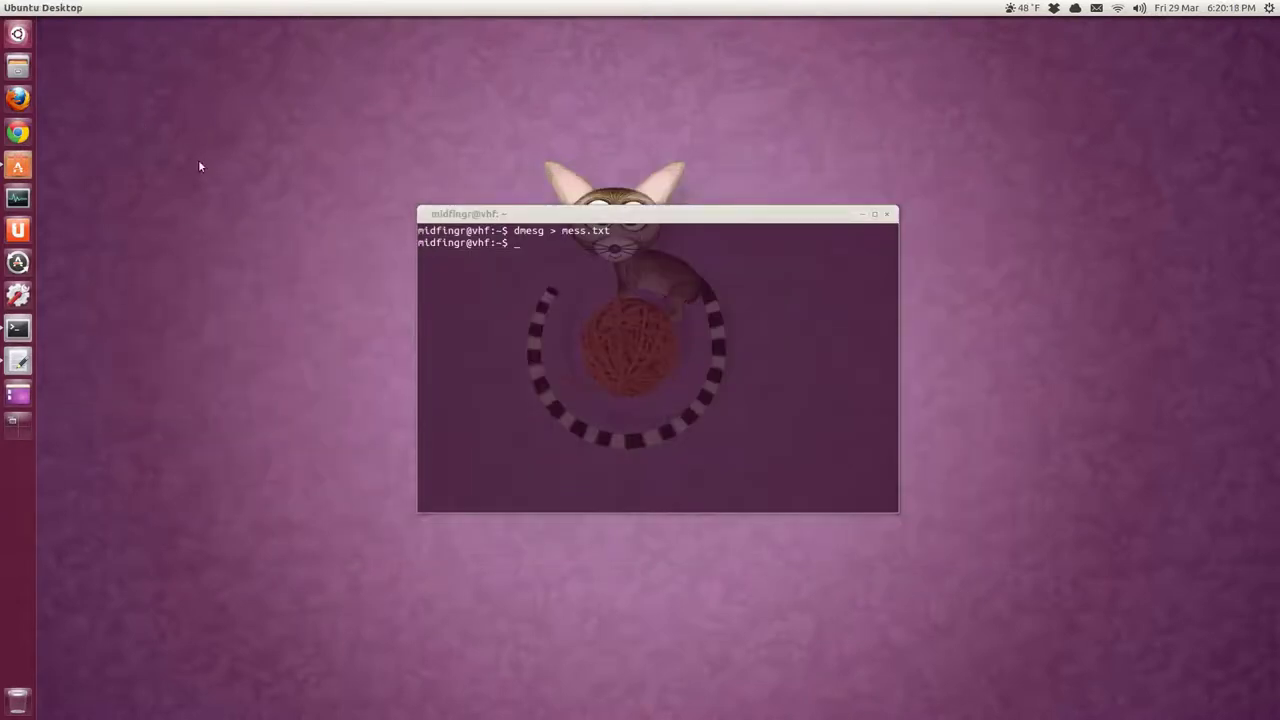
{"action": "left_click", "coordinate": [861, 215]}
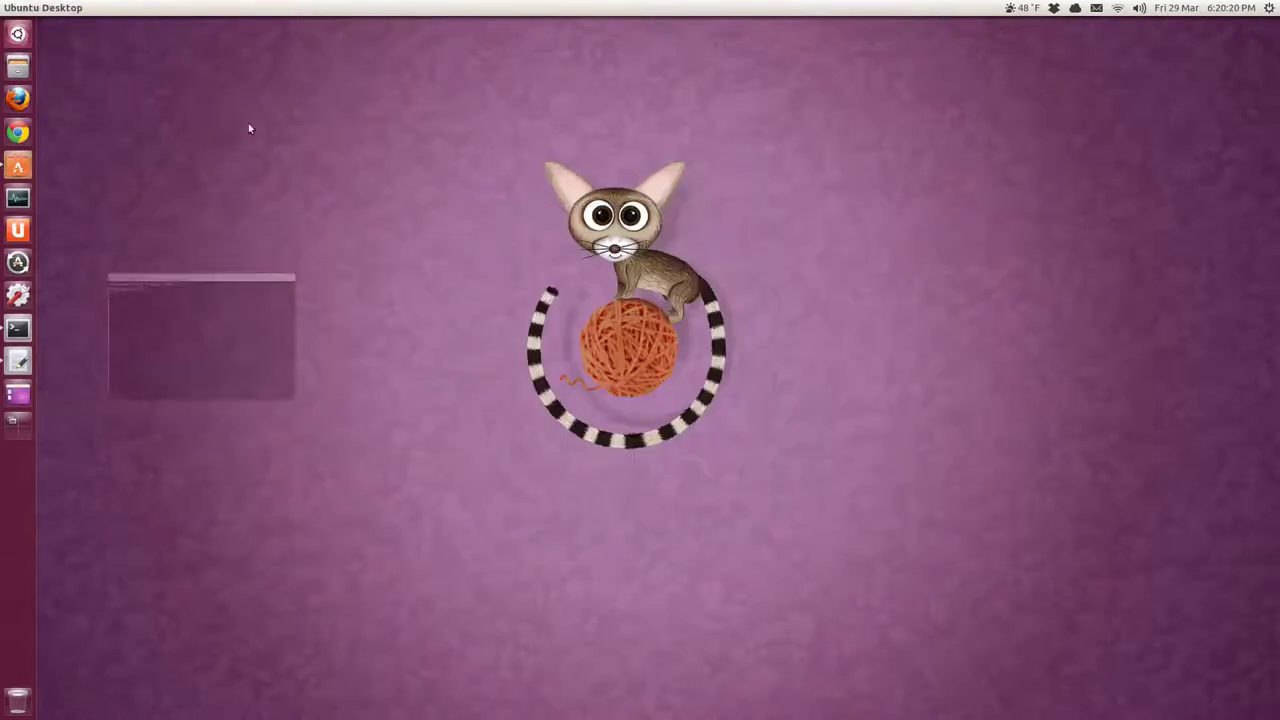
{"action": "key", "text": "super+e"}
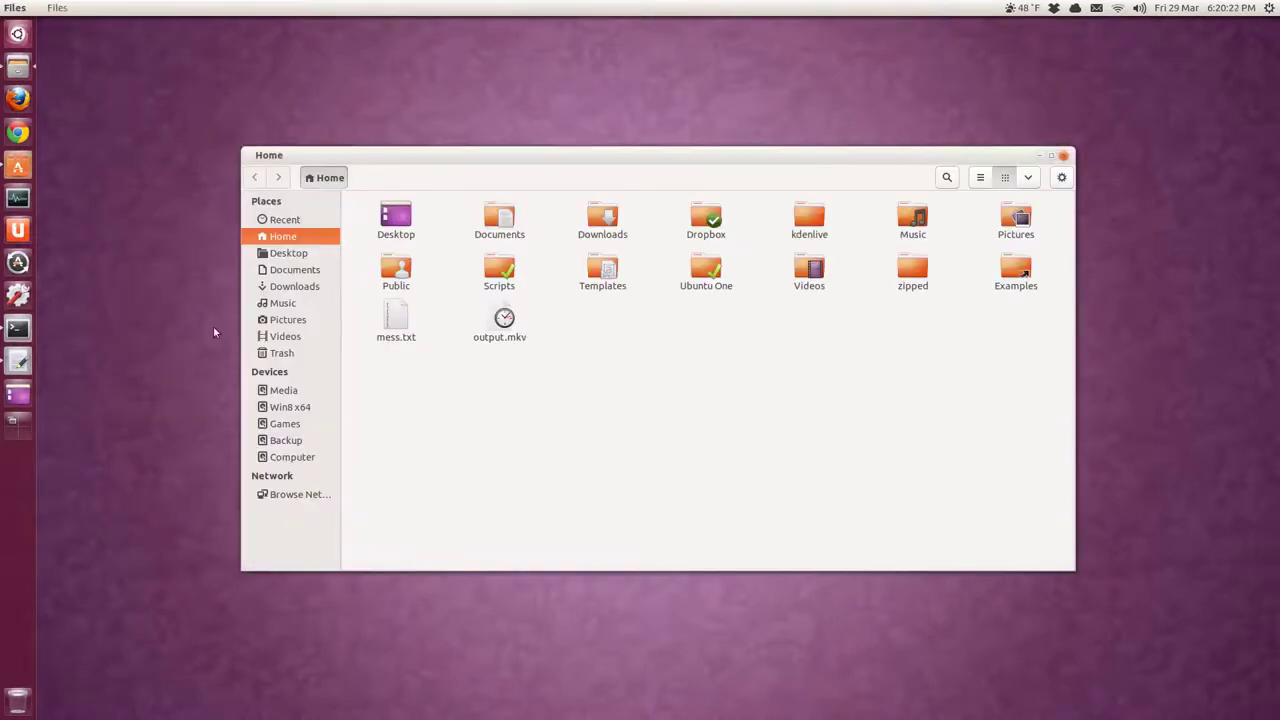
{"action": "left_click", "coordinate": [287, 319]}
{"action": "double_click", "coordinate": [376, 230]}
Set Ubuntu-Fire-Wallpaper.jpg as the wallpaper, replacing the existing copy, and close Files
{"action": "right_click", "coordinate": [390, 234]}
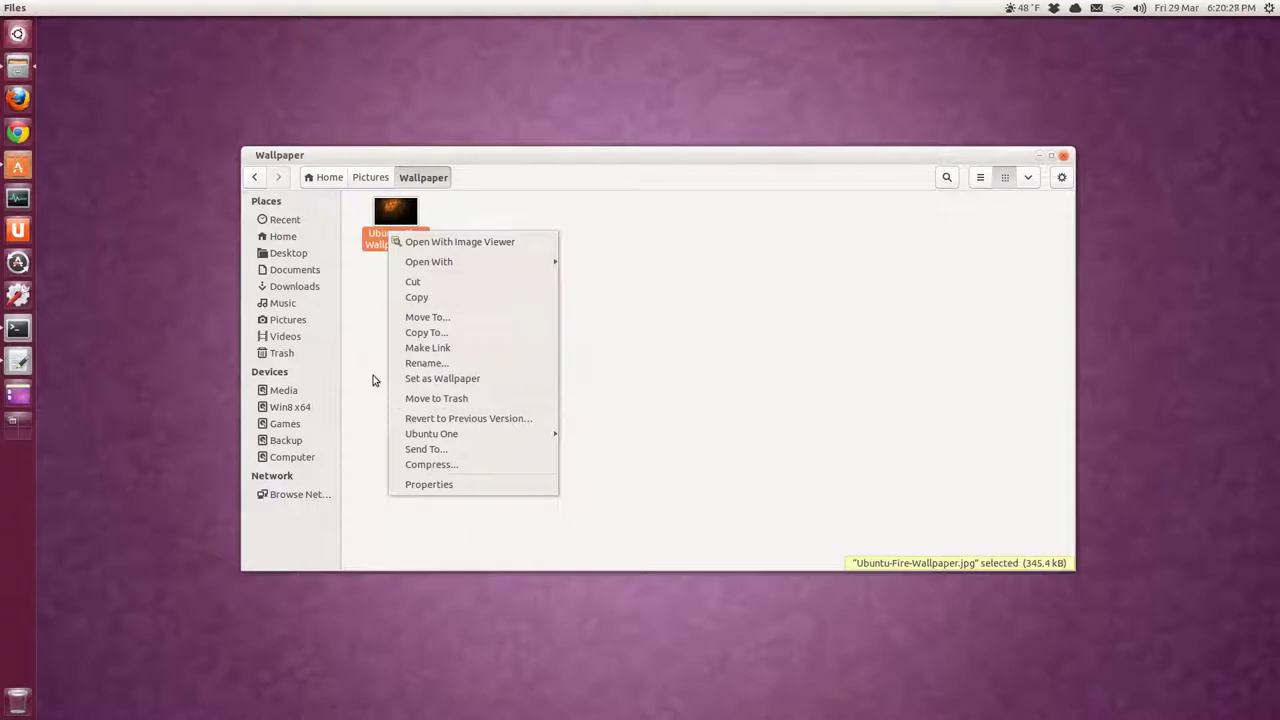
{"action": "left_click", "coordinate": [370, 514]}
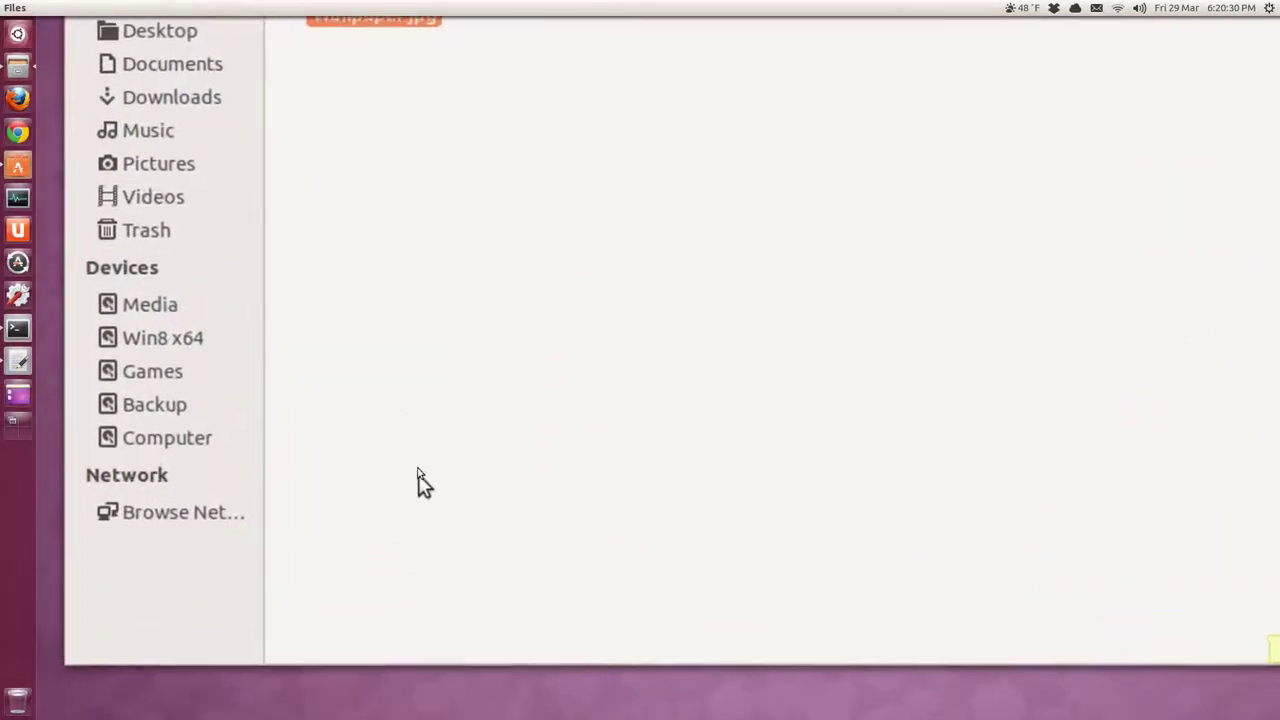
{"action": "right_click", "coordinate": [390, 232]}
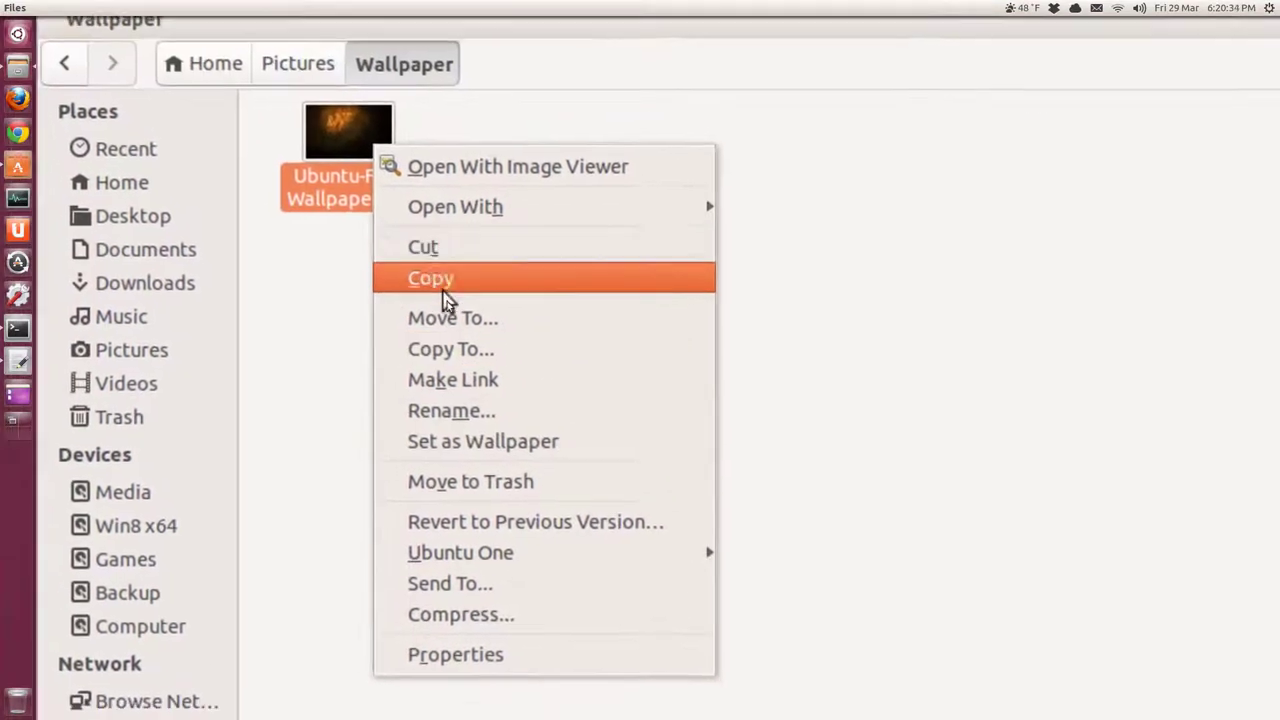
{"action": "left_click", "coordinate": [481, 368]}
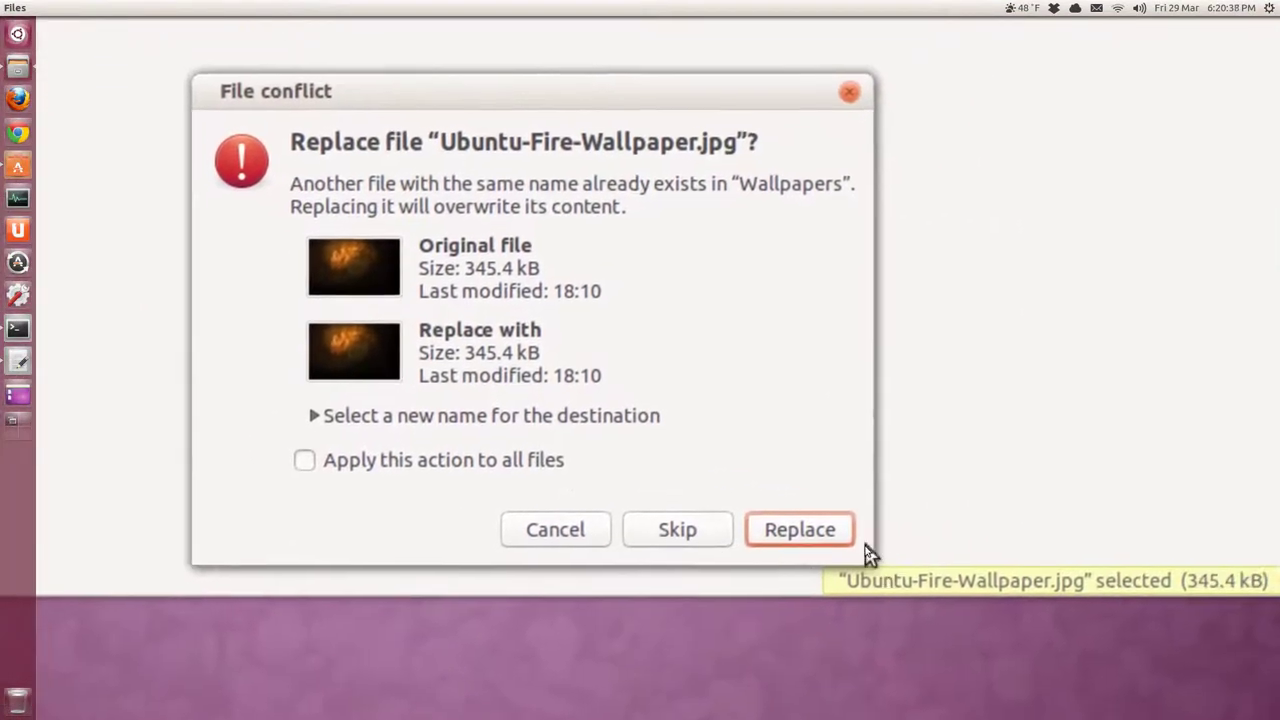
{"action": "left_click", "coordinate": [1030, 645]}
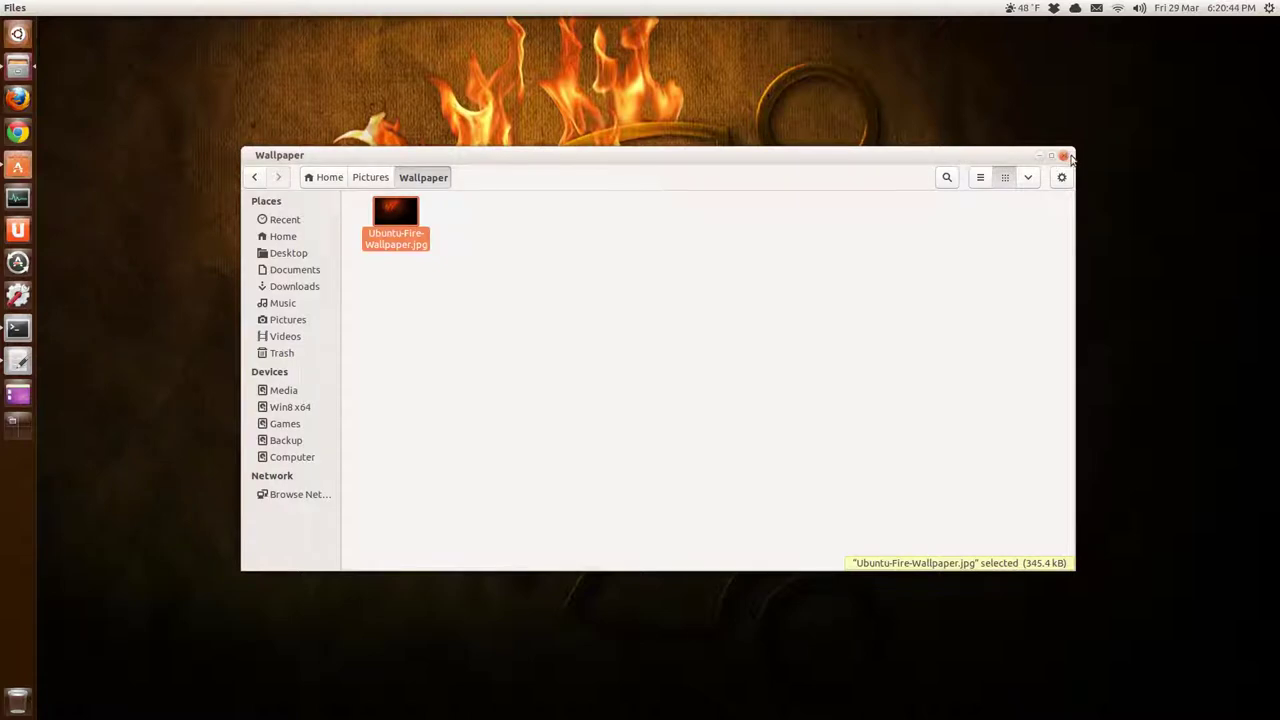
{"action": "left_click", "coordinate": [1064, 157]}
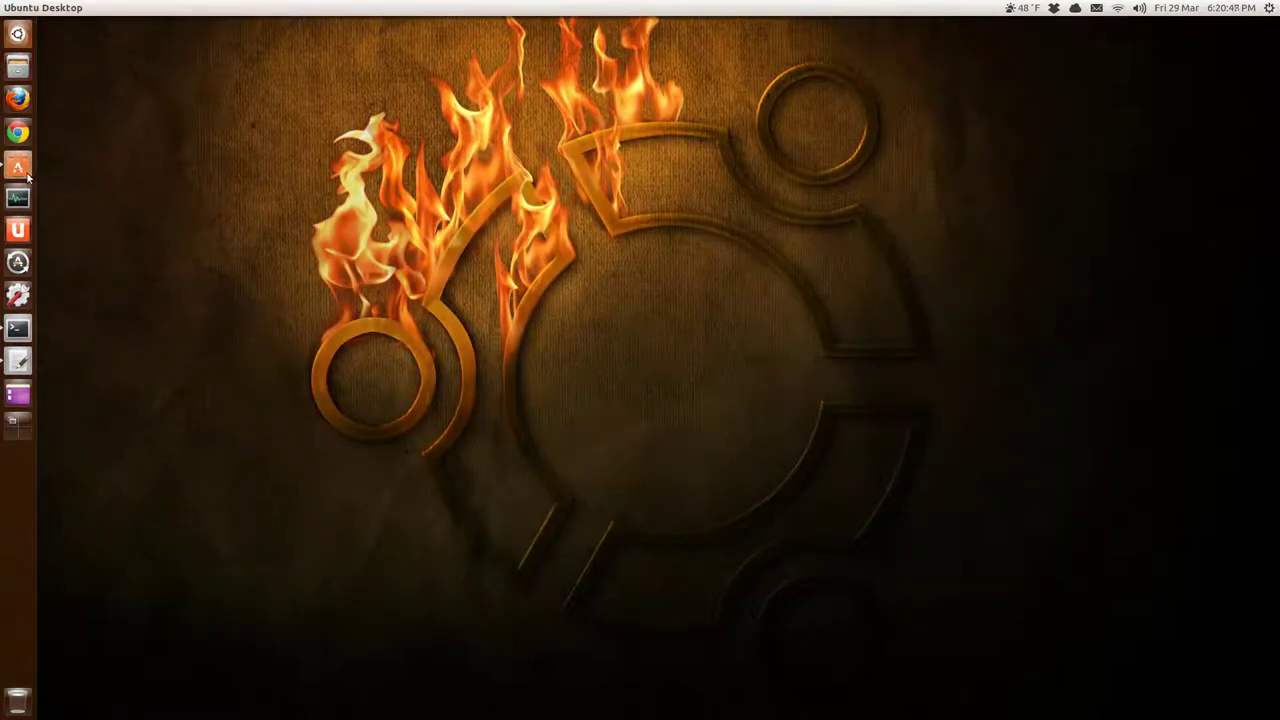
Bring up the Ubuntu setup 2 checklist in gedit and move to its System Settings line
{"action": "left_click", "coordinate": [17, 361]}
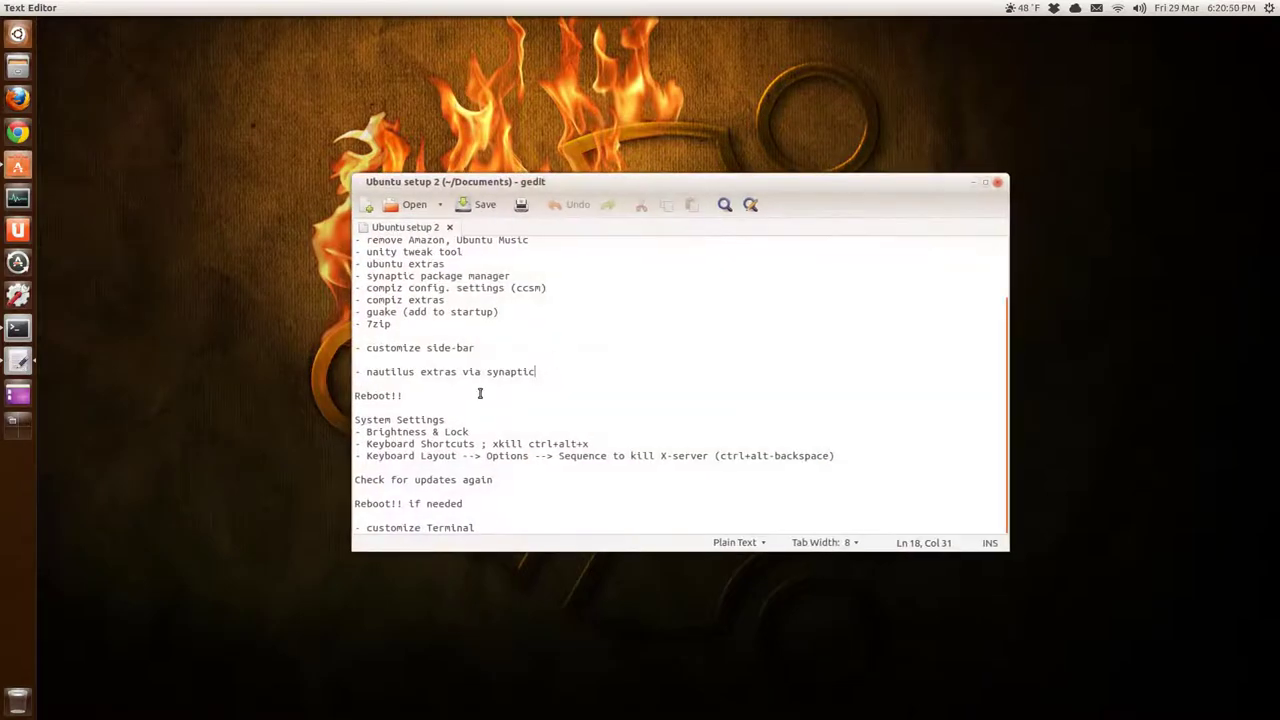
{"action": "left_click", "coordinate": [450, 400]}
{"action": "left_click", "coordinate": [515, 420]}
{"action": "left_click", "coordinate": [28, 292]}
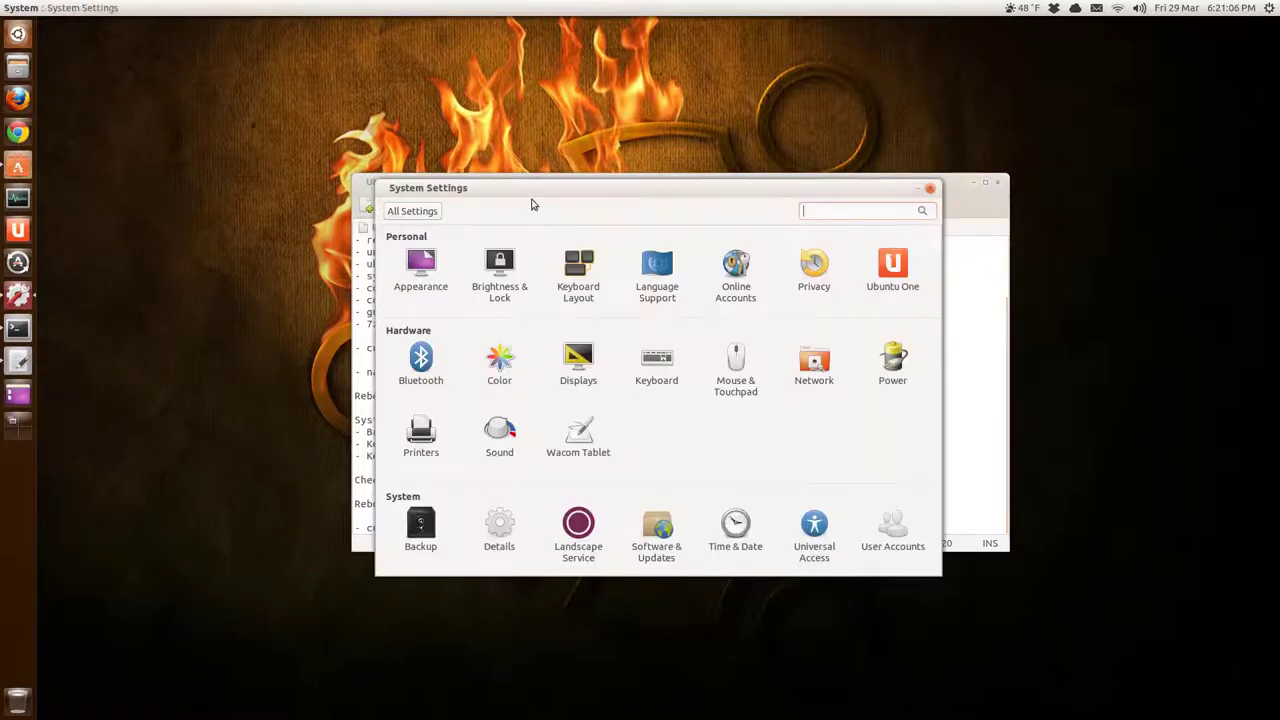
{"action": "left_click", "coordinate": [523, 289]}
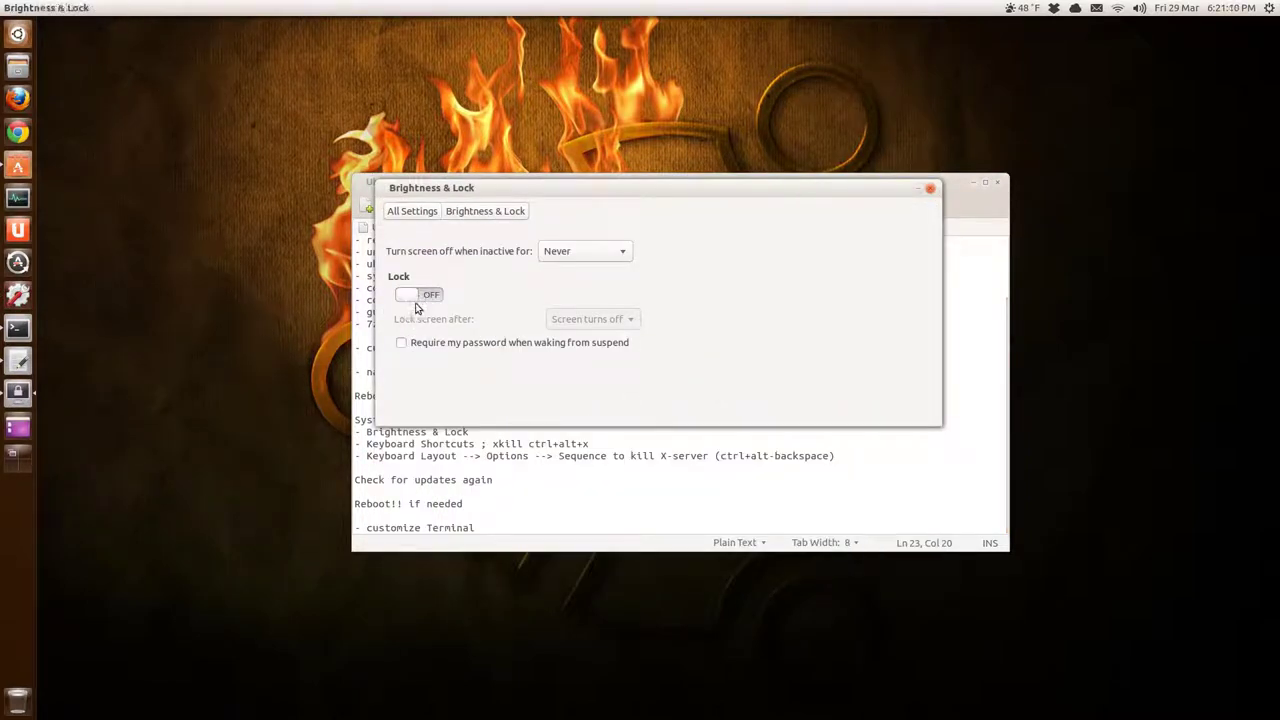
{"action": "left_click", "coordinate": [565, 252]}
{"action": "left_click", "coordinate": [570, 253]}
{"action": "left_click", "coordinate": [929, 189]}
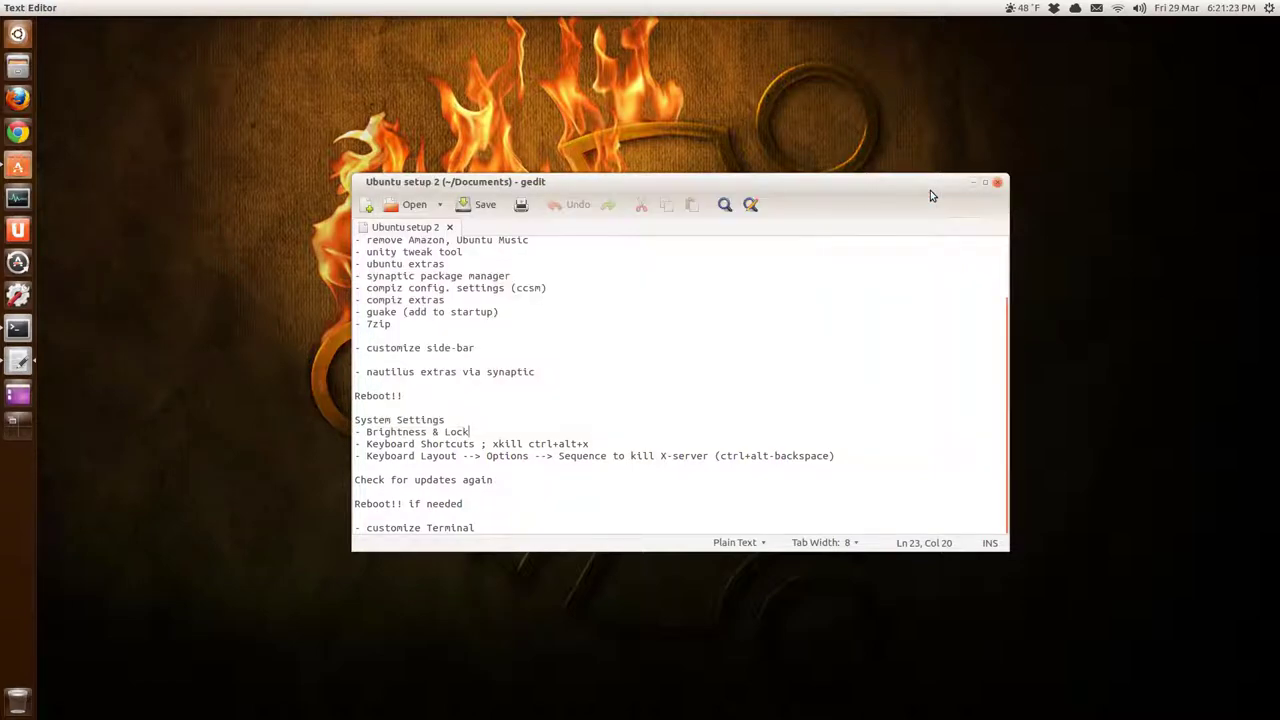
Review the xkill custom shortcut's name and command under Keyboard > Custom Shortcuts
{"action": "left_click", "coordinate": [17, 296]}
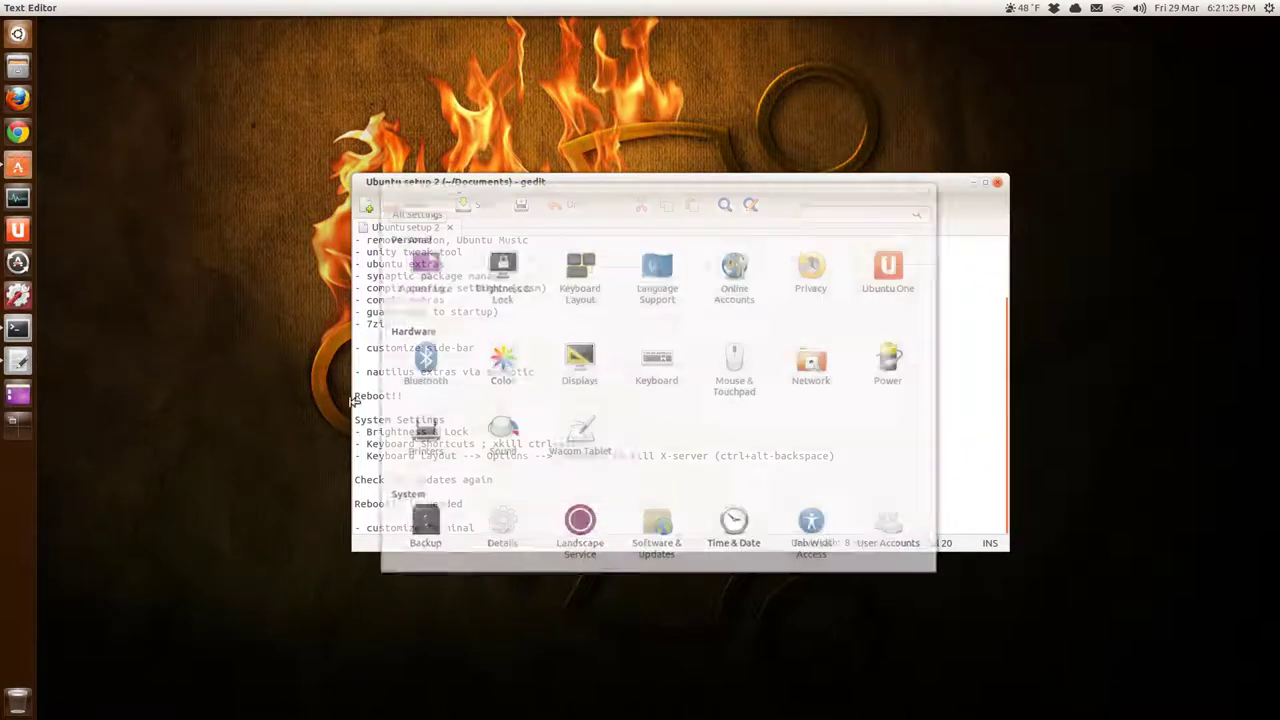
{"action": "left_click", "coordinate": [666, 404]}
{"action": "left_click", "coordinate": [451, 246]}
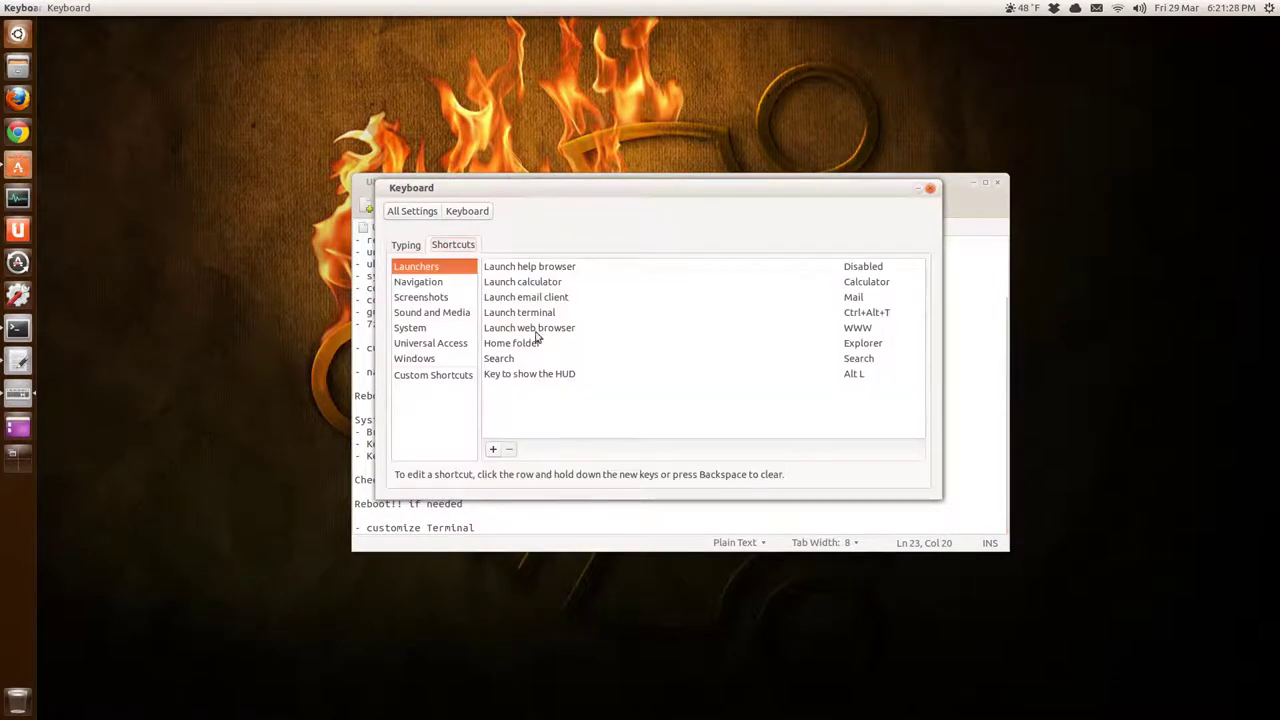
{"action": "left_click", "coordinate": [466, 377]}
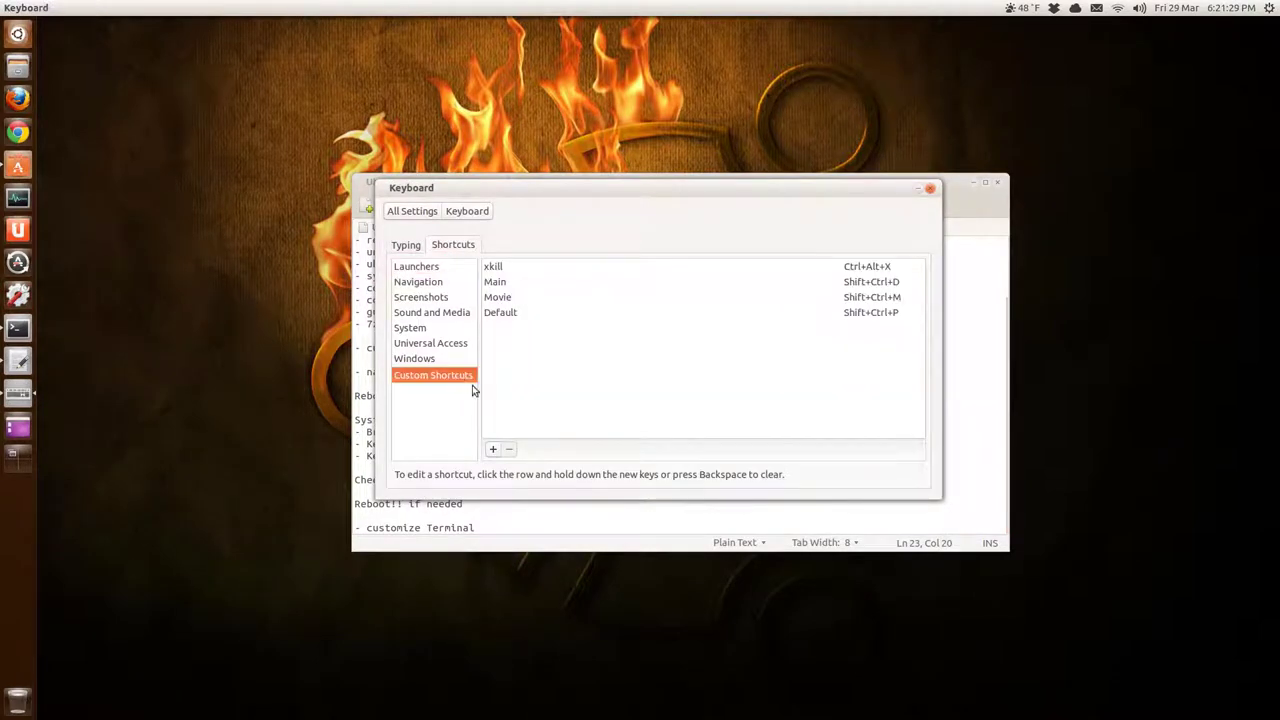
{"action": "double_click", "coordinate": [522, 268]}
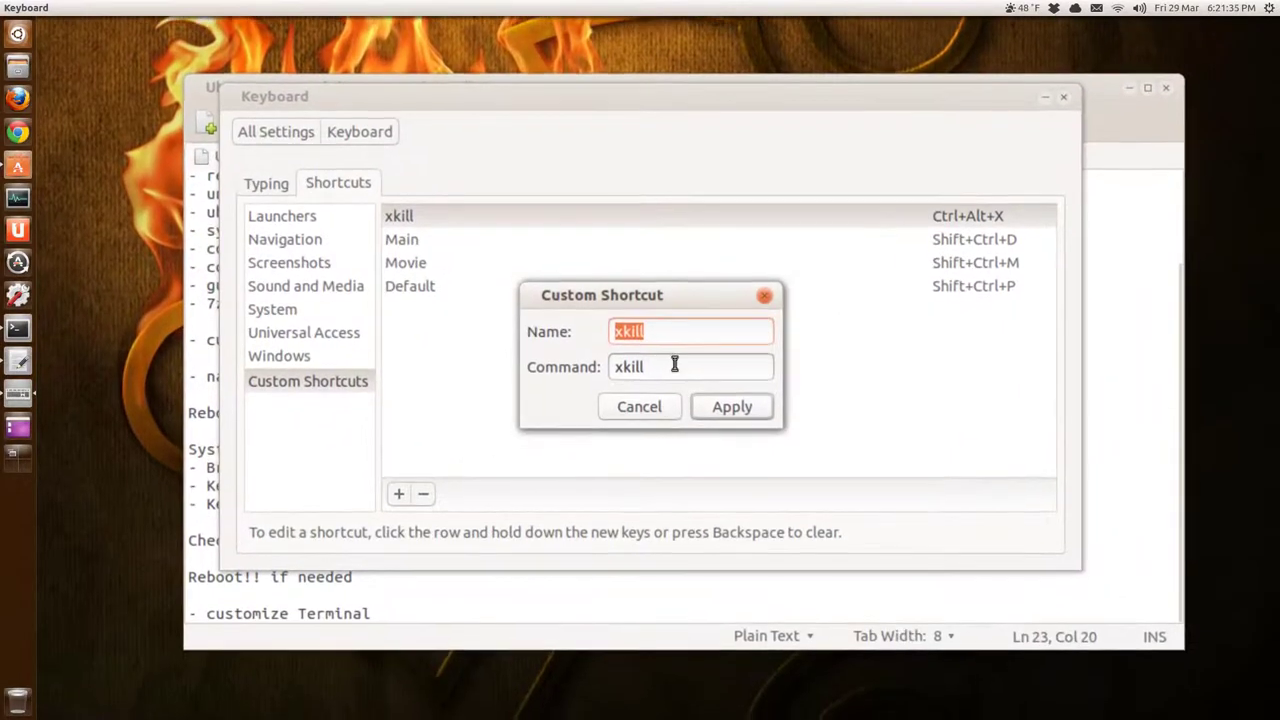
{"action": "left_click", "coordinate": [673, 363]}
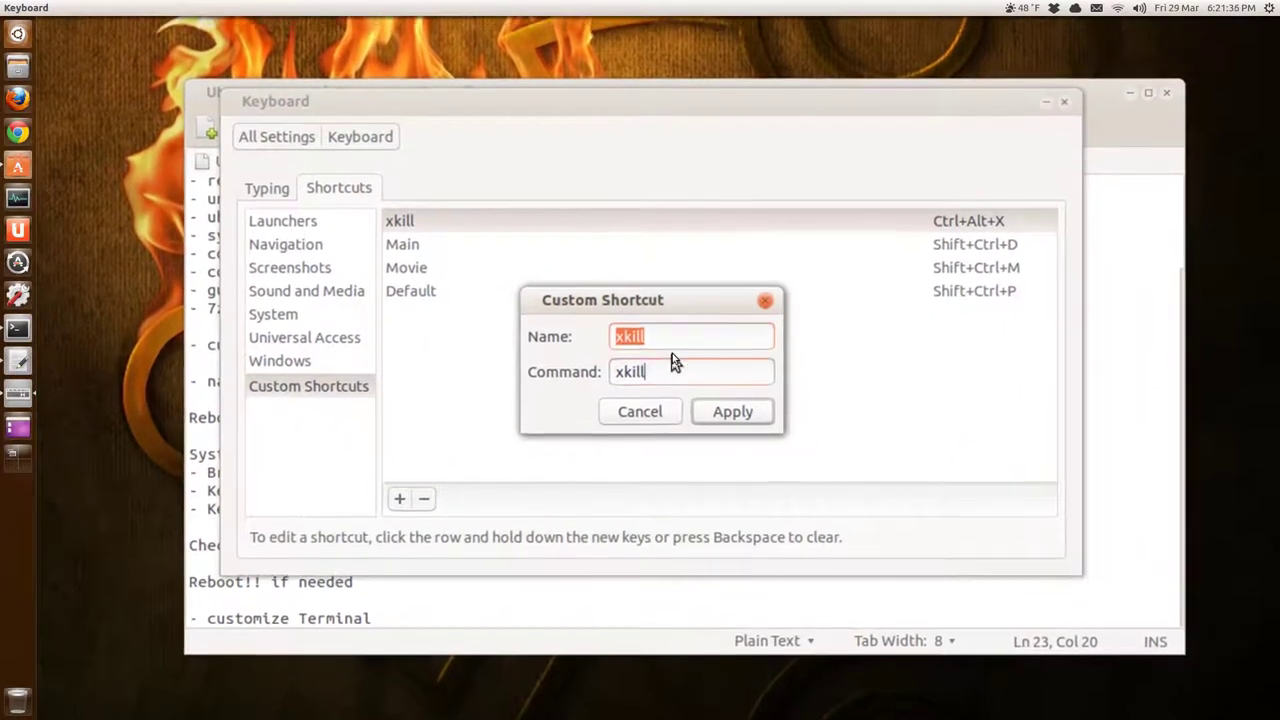
{"action": "left_click", "coordinate": [665, 336]}
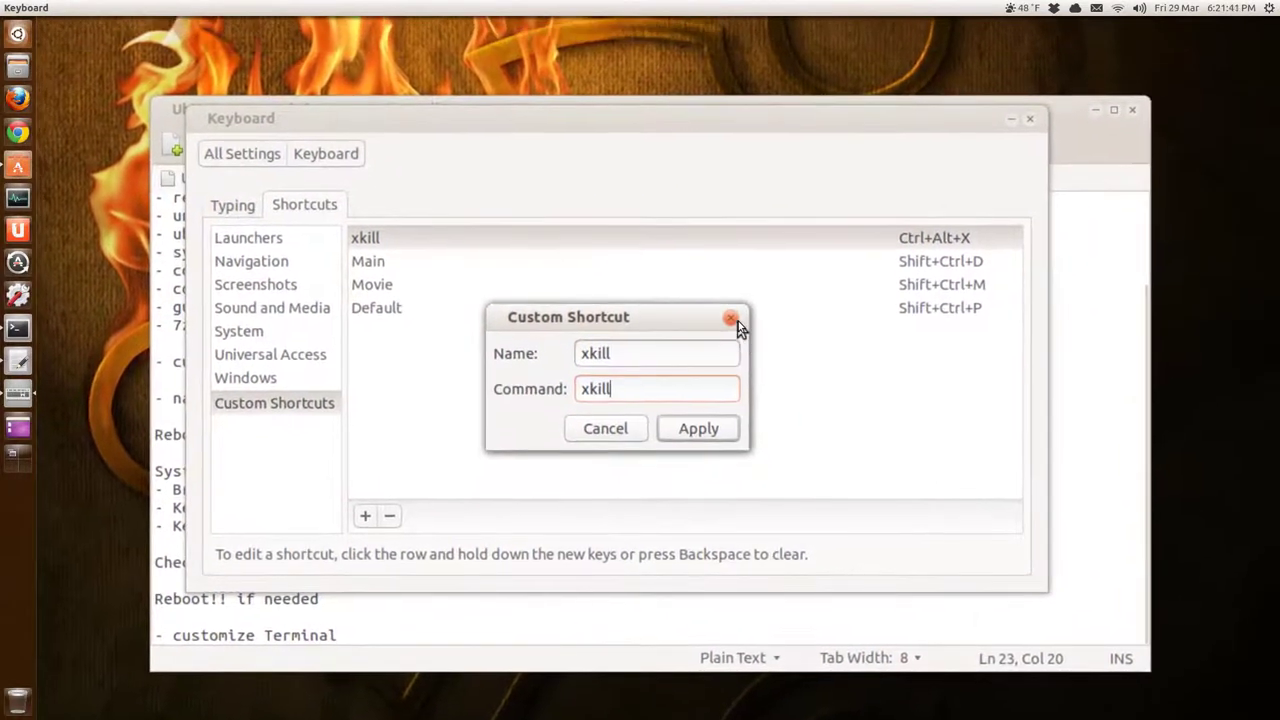
{"action": "left_click", "coordinate": [766, 295]}
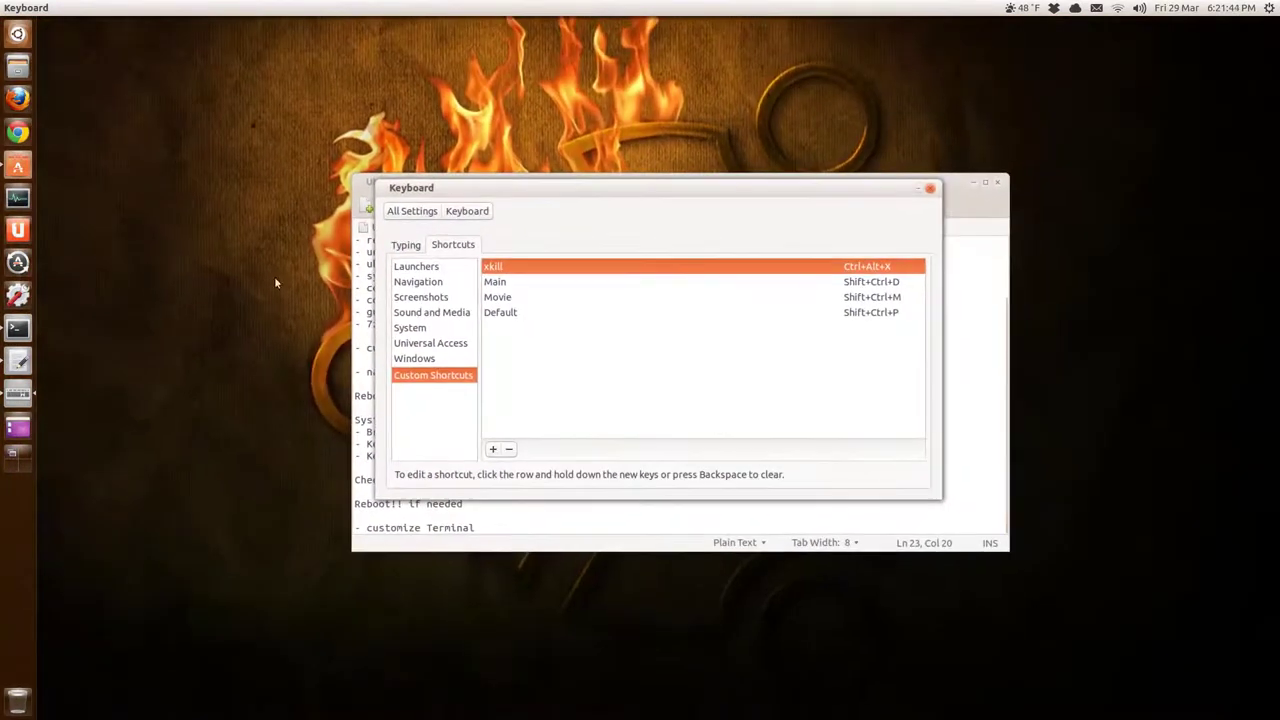
Open a Files window and kill it with the Ctrl+Alt+X xkill shortcut
{"action": "left_click", "coordinate": [197, 207]}
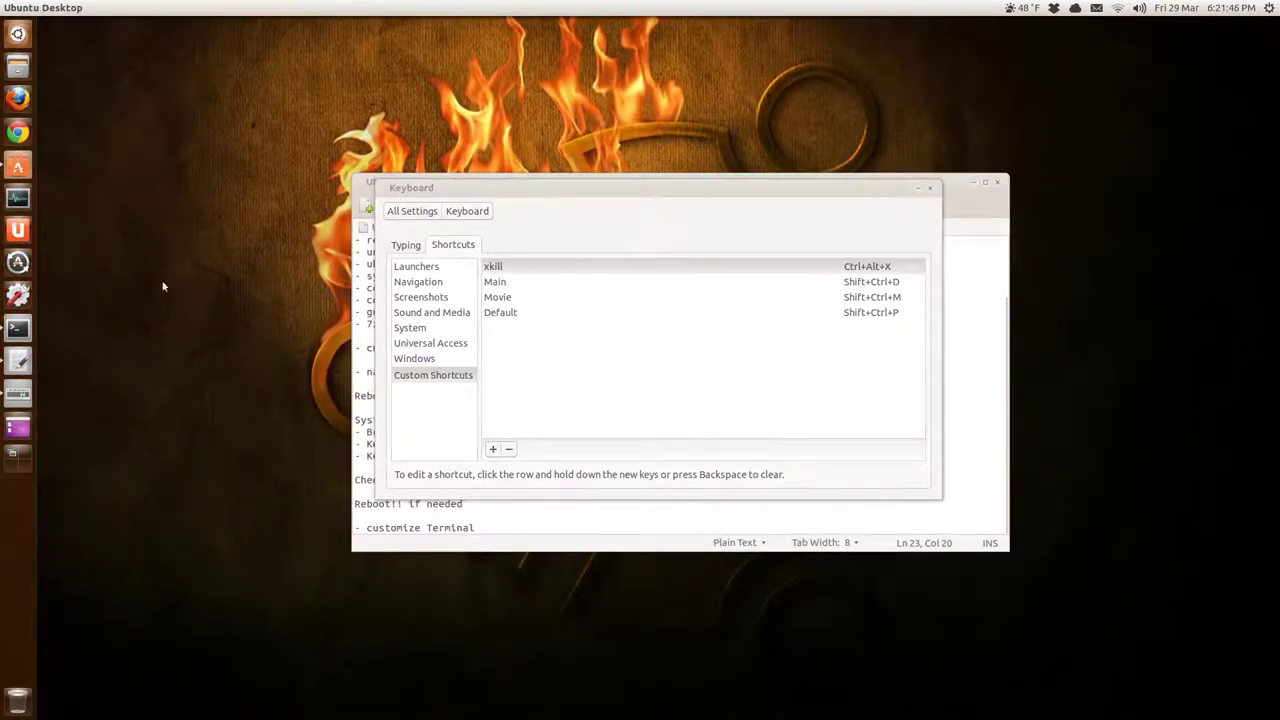
{"action": "left_click", "coordinate": [17, 64]}
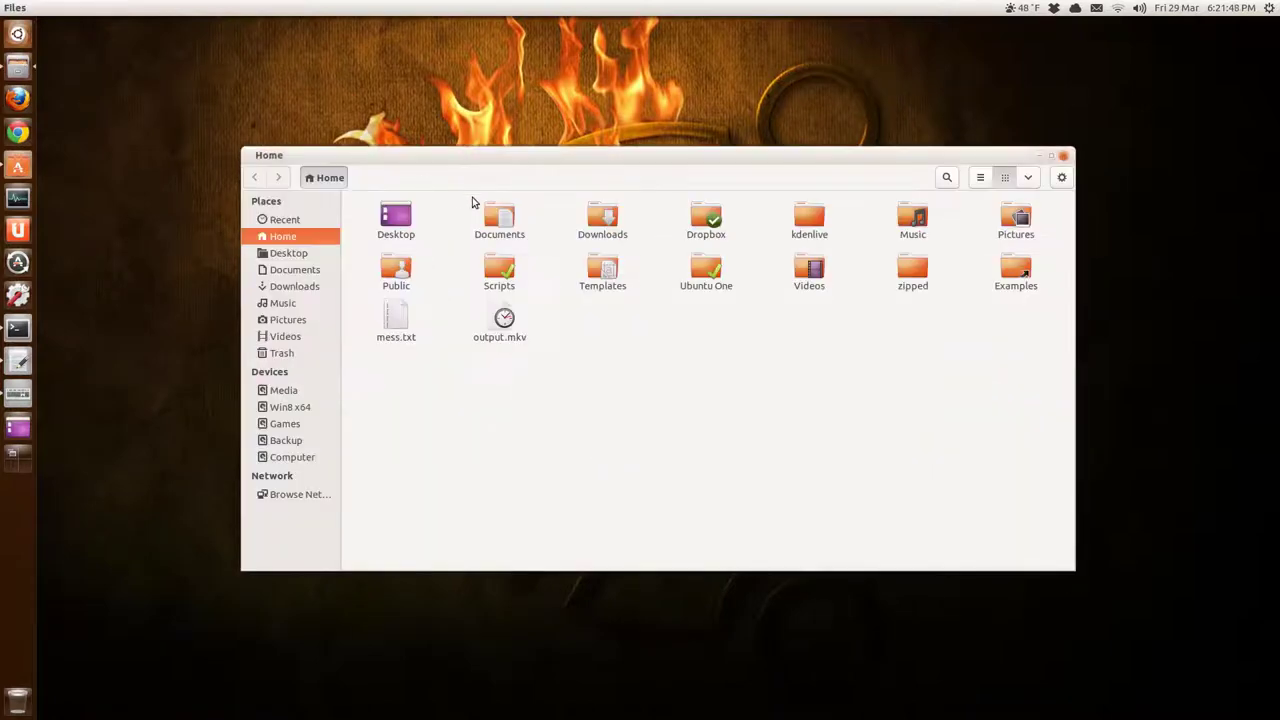
{"action": "left_click_drag", "start_coordinate": [497, 162], "coordinate": [553, 137]}
{"action": "left_click", "coordinate": [201, 331]}
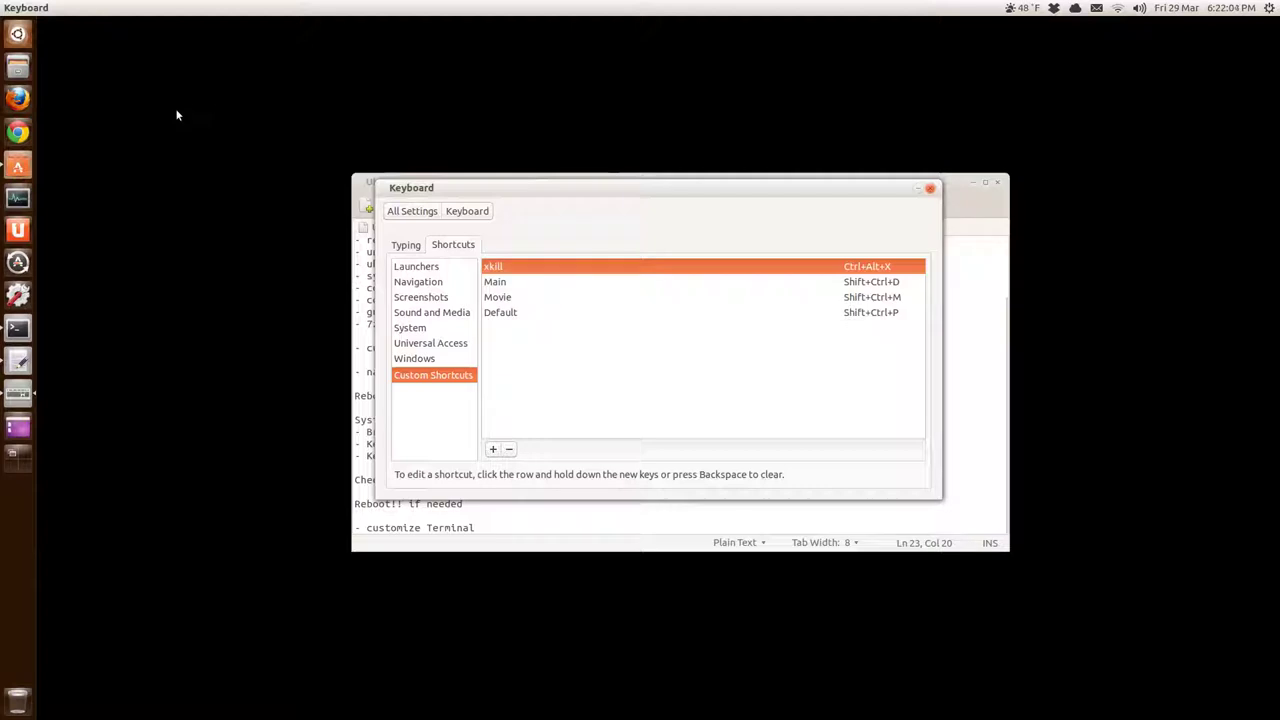
Confirm Control+Alt+Backspace kills the X server in Keyboard Layout options, then close settings
{"action": "left_click", "coordinate": [930, 190]}
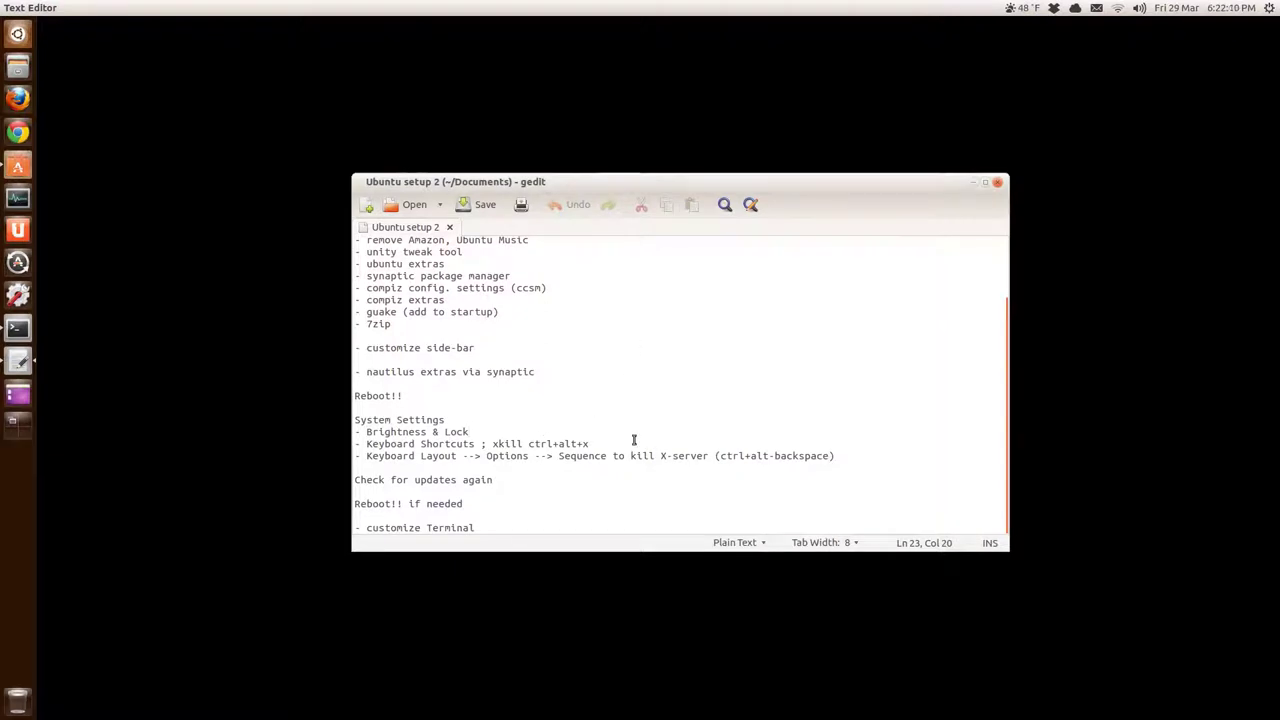
{"action": "left_click", "coordinate": [28, 299]}
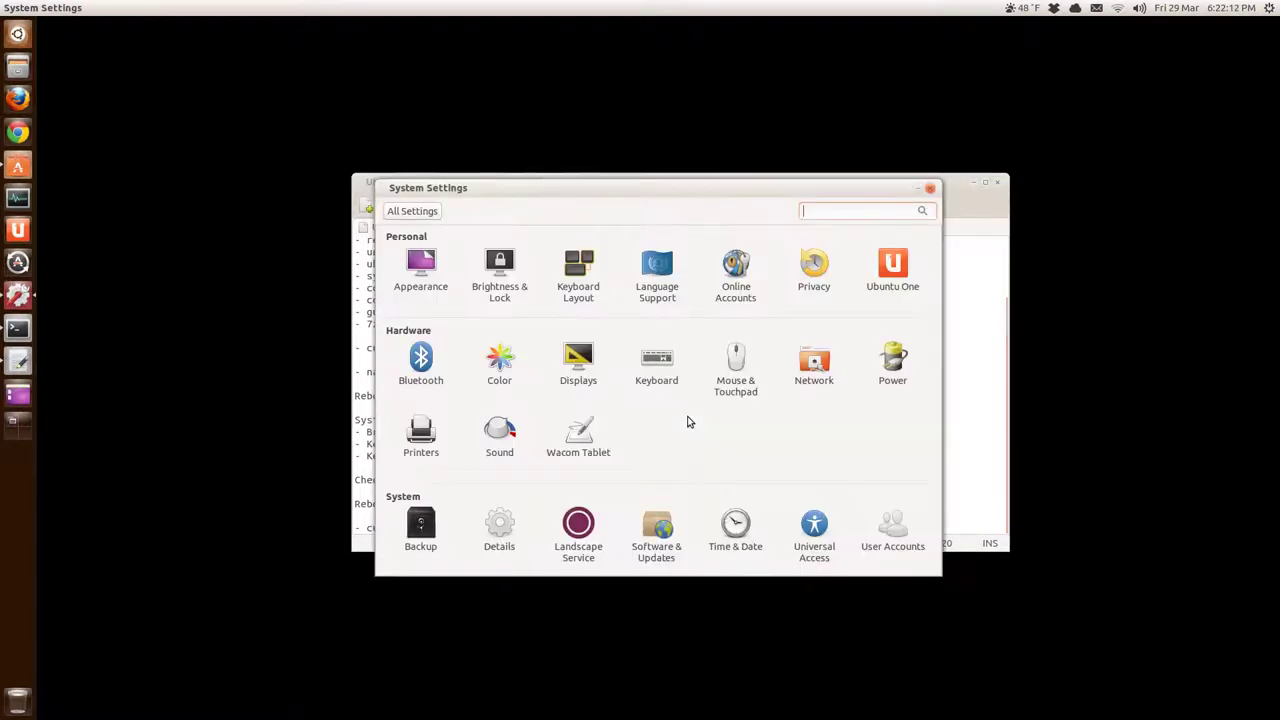
{"action": "left_click", "coordinate": [588, 292]}
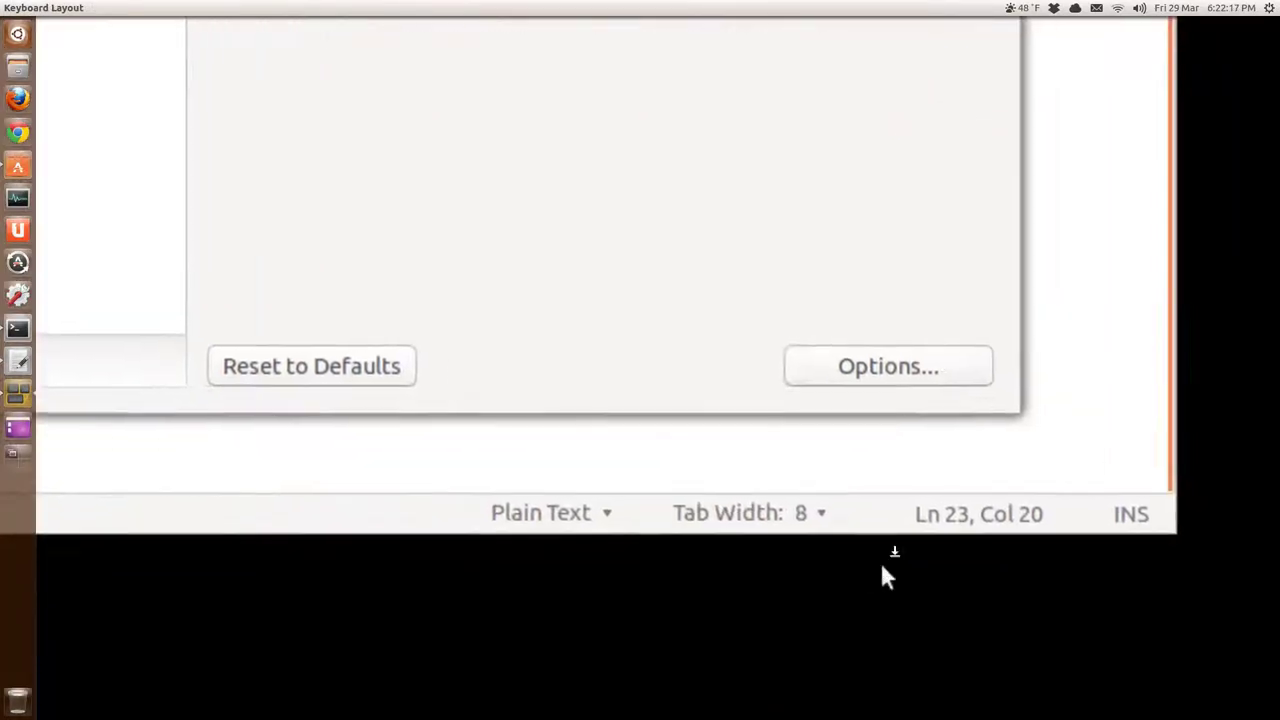
{"action": "left_click", "coordinate": [888, 366]}
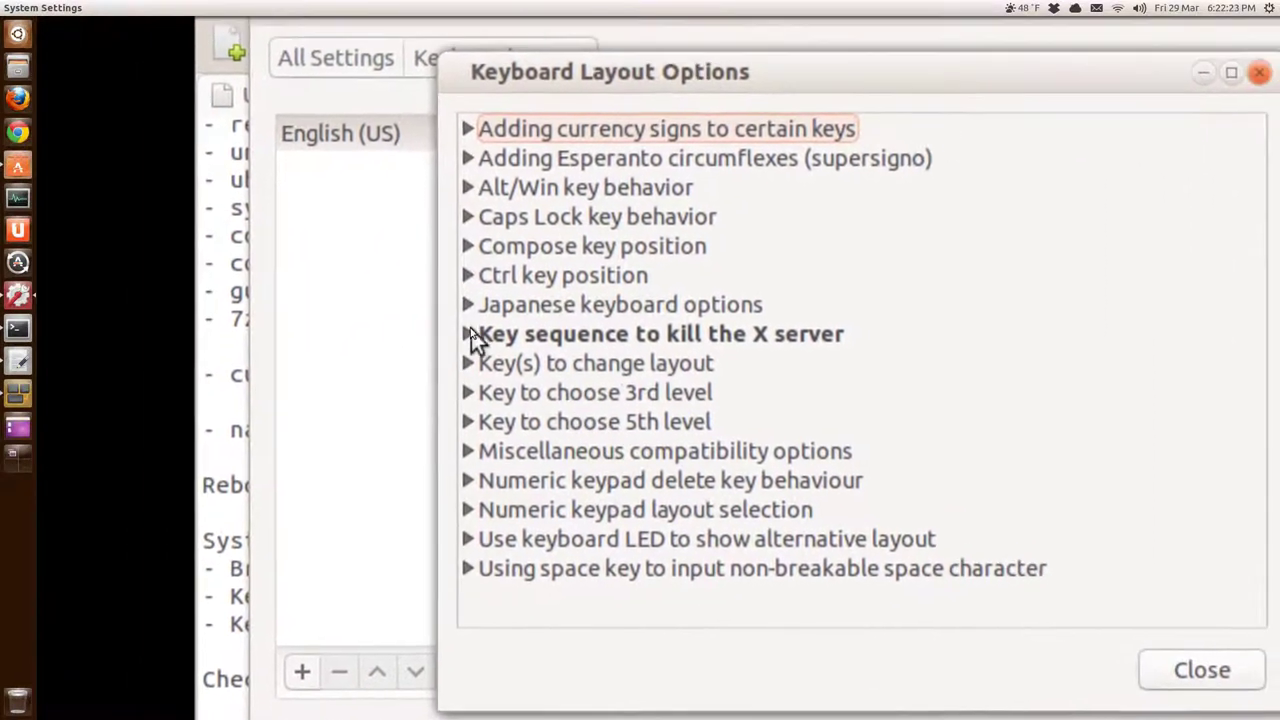
{"action": "left_click", "coordinate": [469, 336]}
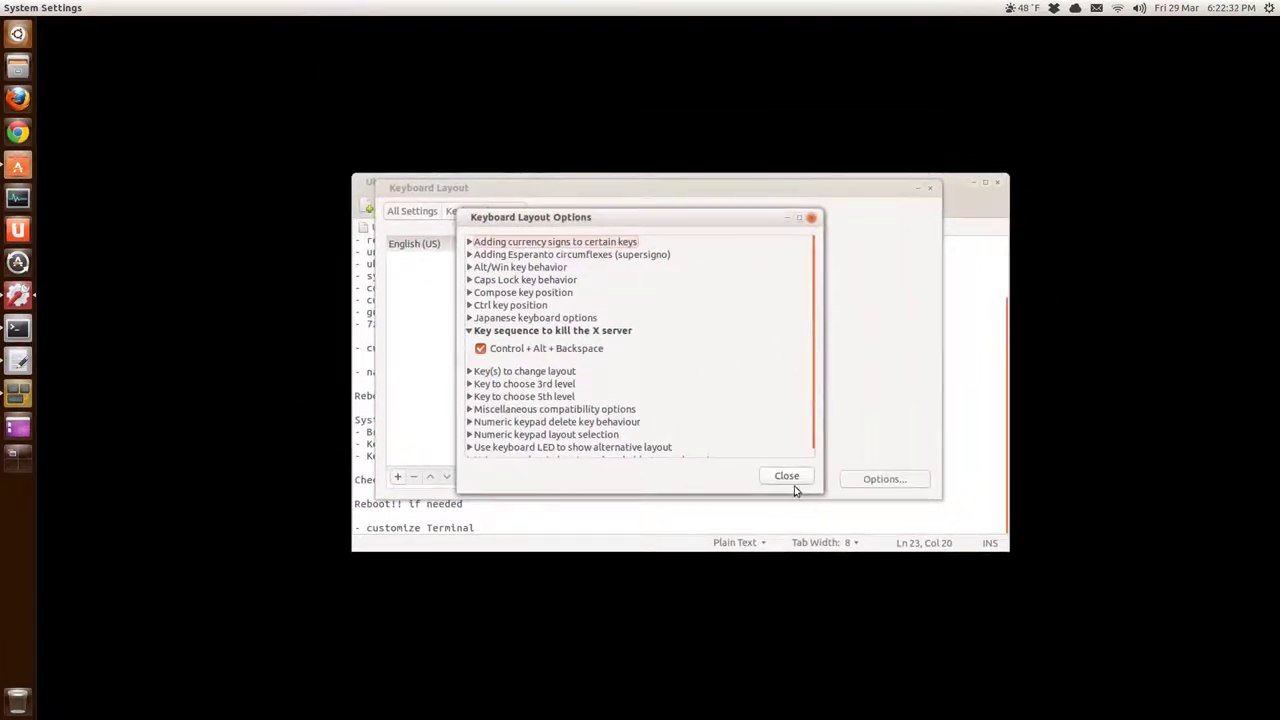
{"action": "left_click", "coordinate": [792, 477]}
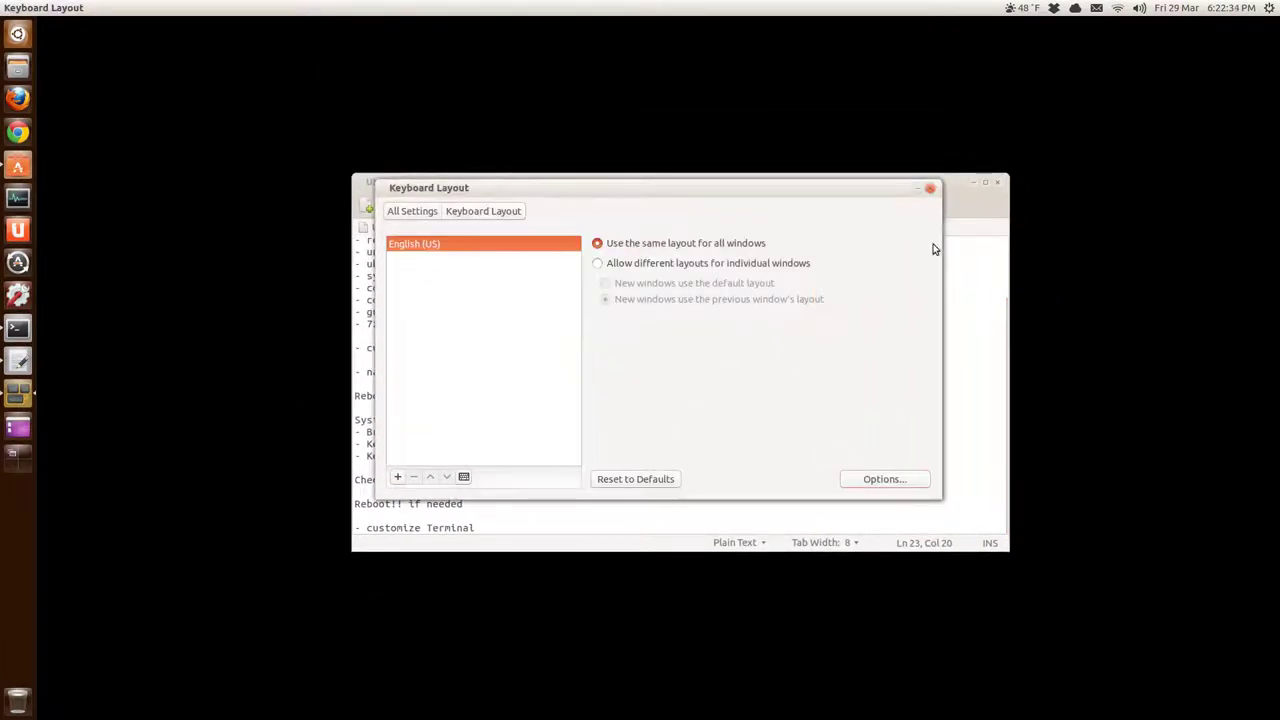
{"action": "left_click", "coordinate": [929, 189]}
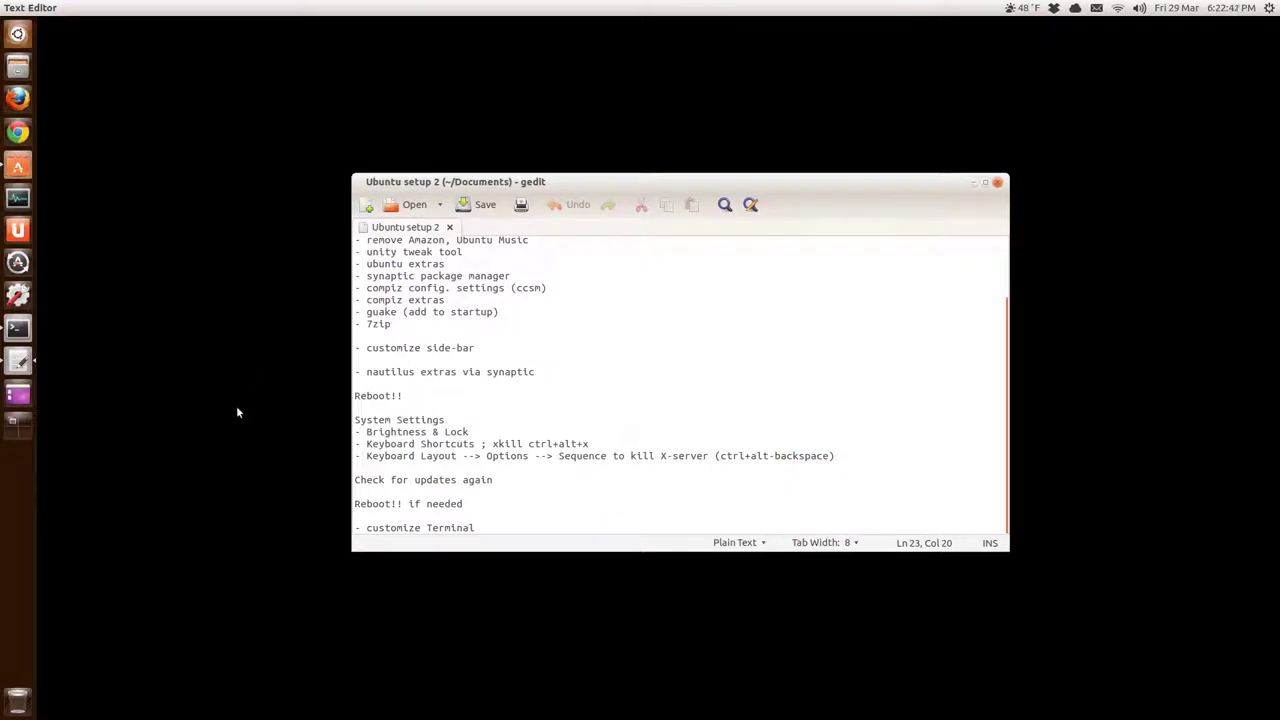
Open a new terminal, hide the checklist, and move the terminal up and right
{"action": "left_click", "coordinate": [520, 491]}
{"action": "left_click", "coordinate": [471, 502]}
{"action": "key", "text": "ctrl+alt+t"}
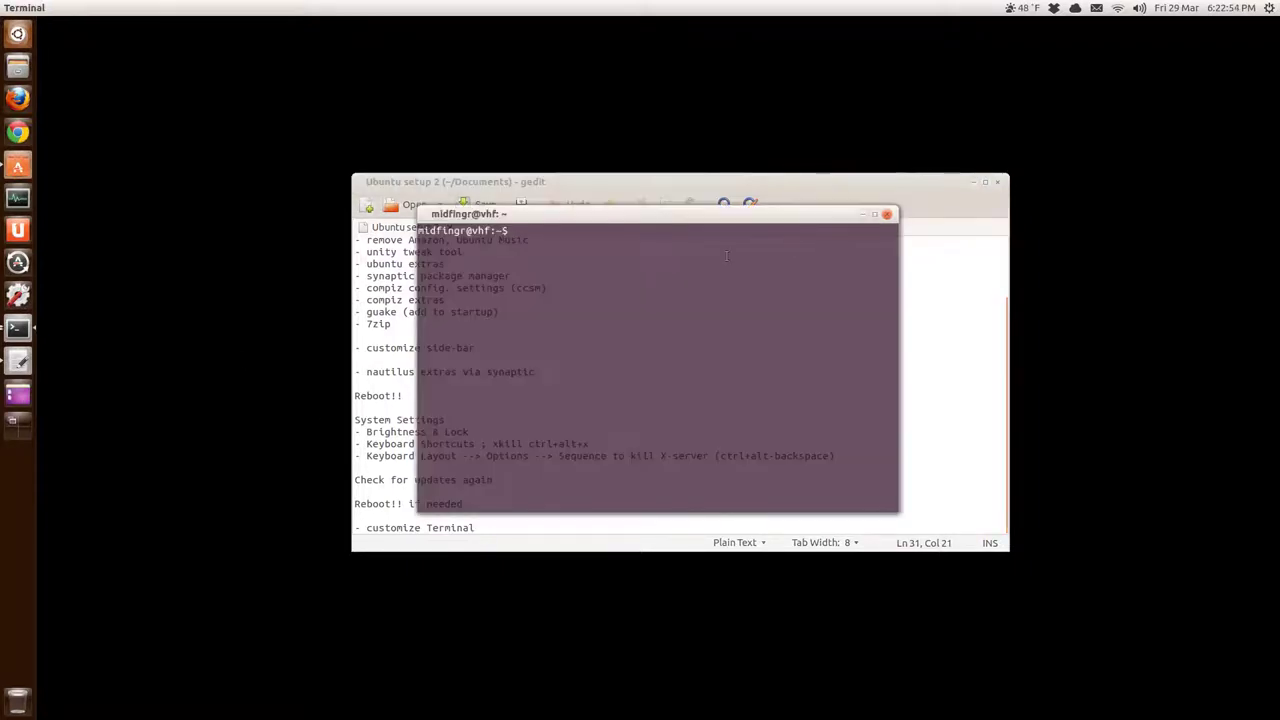
{"action": "left_click", "coordinate": [978, 183]}
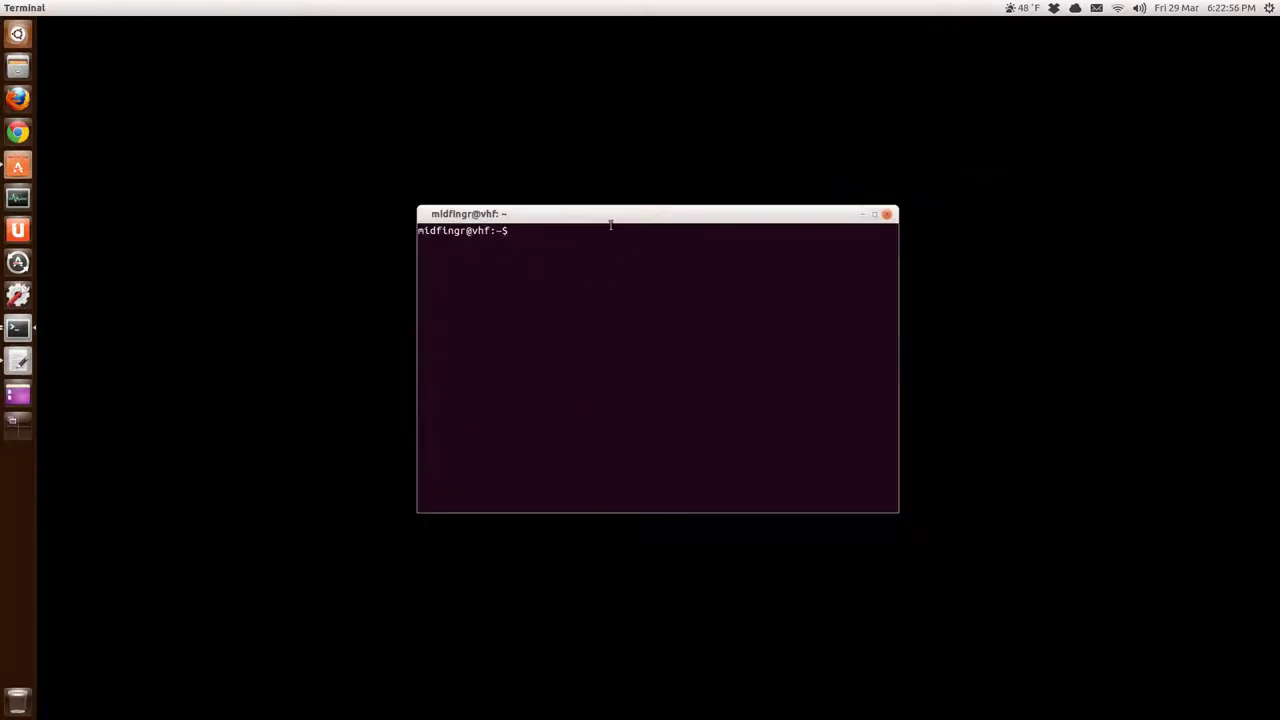
{"action": "left_click", "coordinate": [606, 215]}
{"action": "left_click_drag", "start_coordinate": [606, 215], "coordinate": [647, 161]}
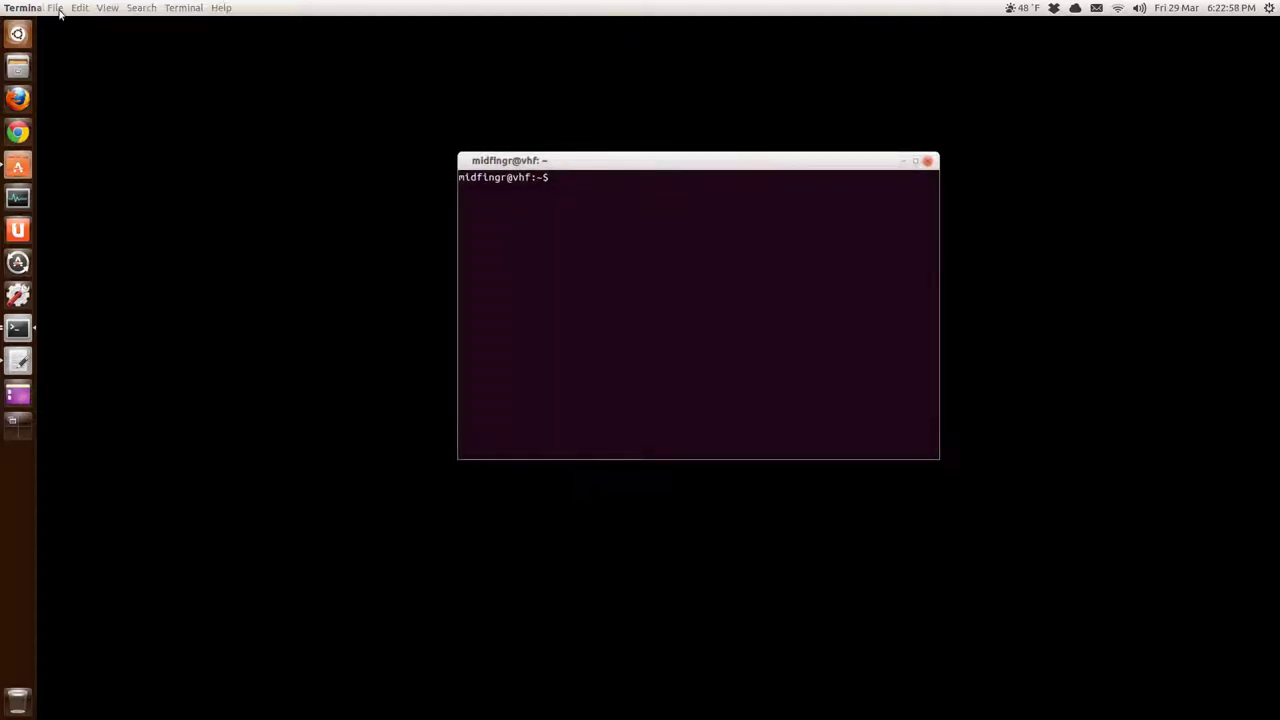
Give the Default profile an Underline cursor and transparent background
{"action": "left_click", "coordinate": [79, 8]}
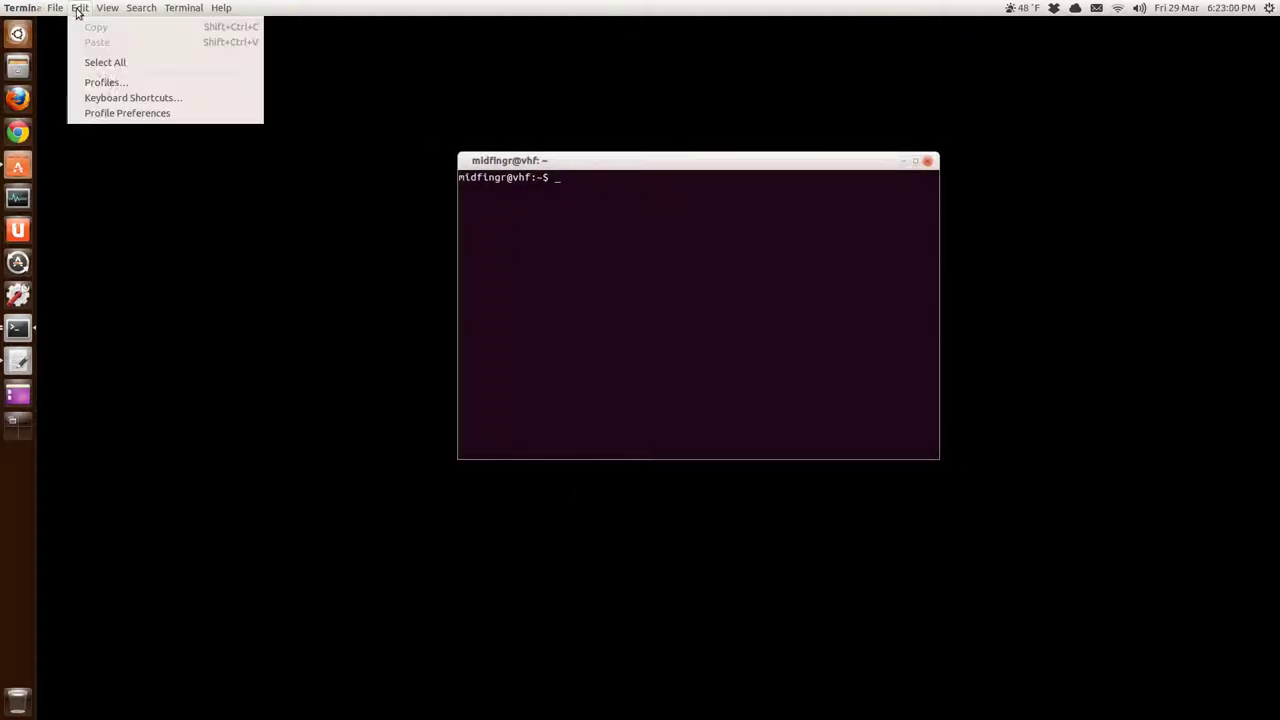
{"action": "left_click", "coordinate": [127, 114]}
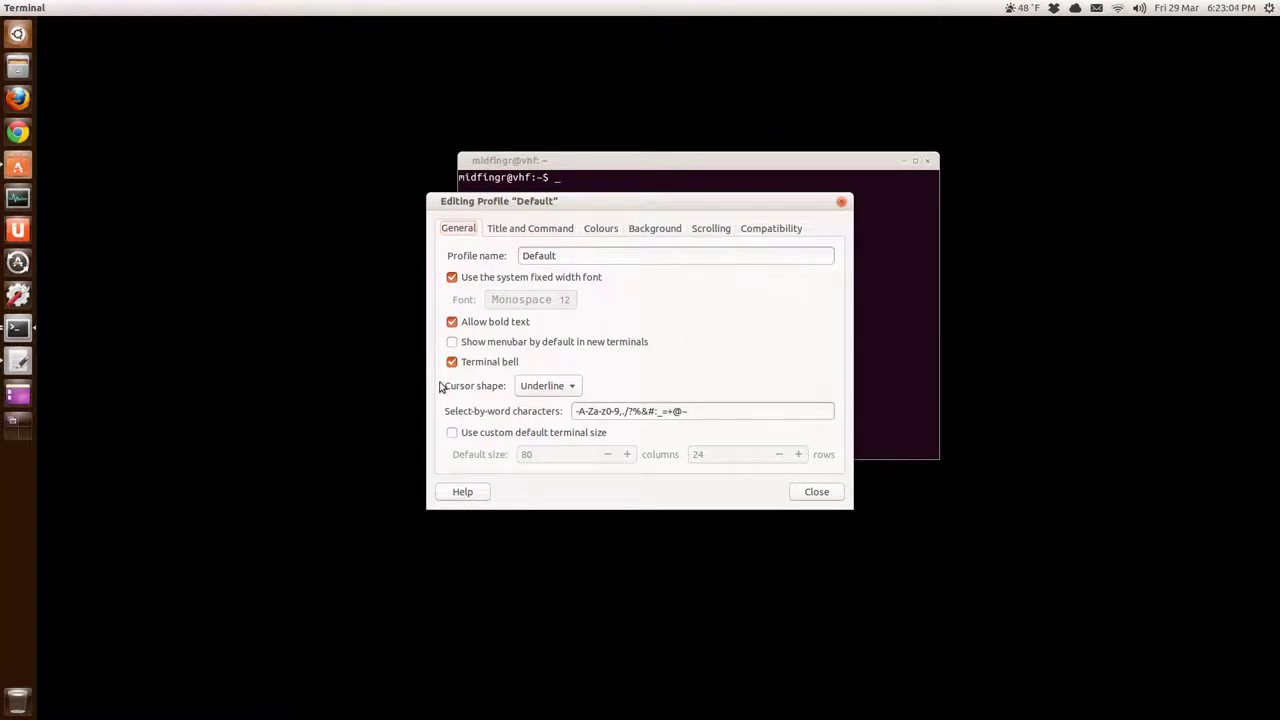
{"action": "left_click", "coordinate": [560, 387]}
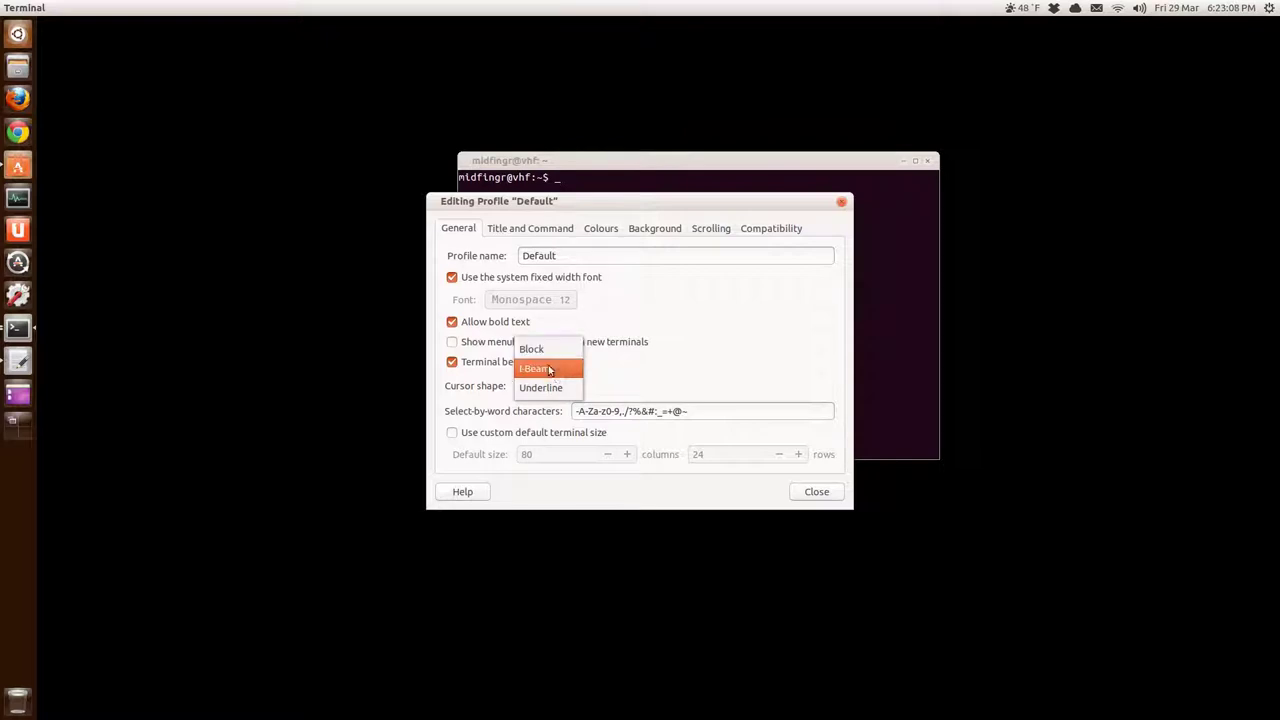
{"action": "left_click", "coordinate": [555, 388]}
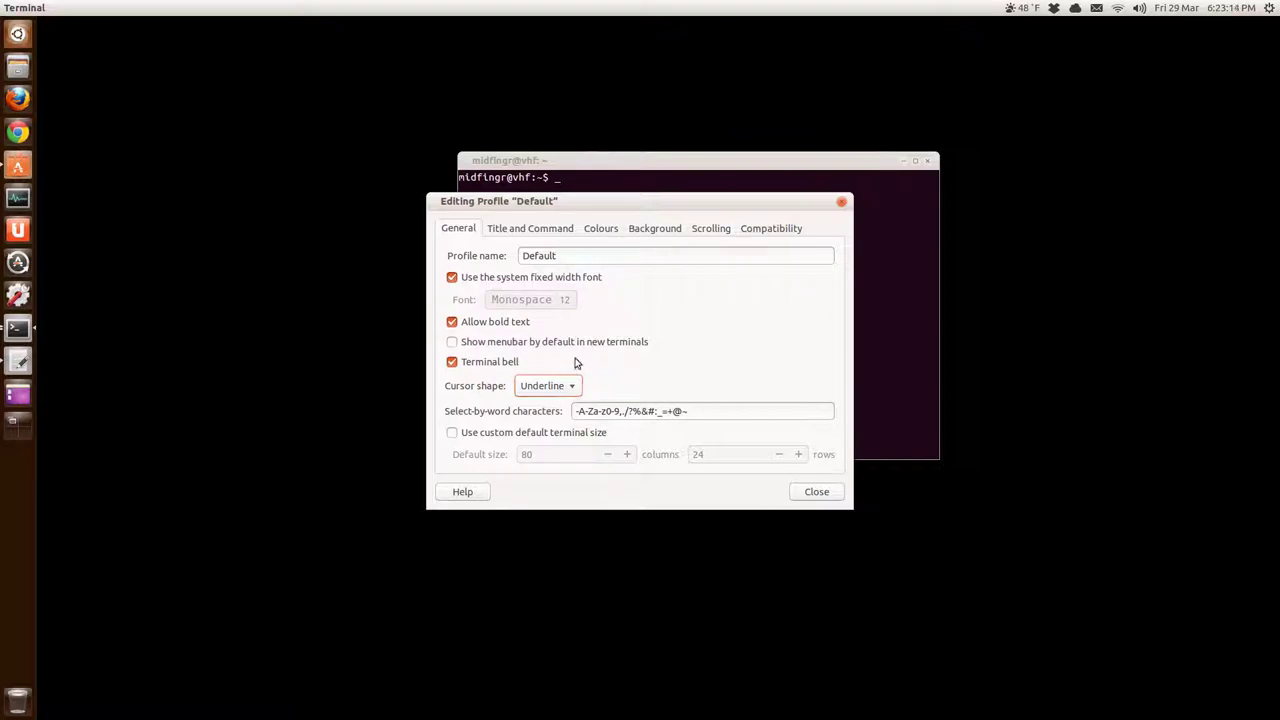
{"action": "left_click", "coordinate": [653, 229]}
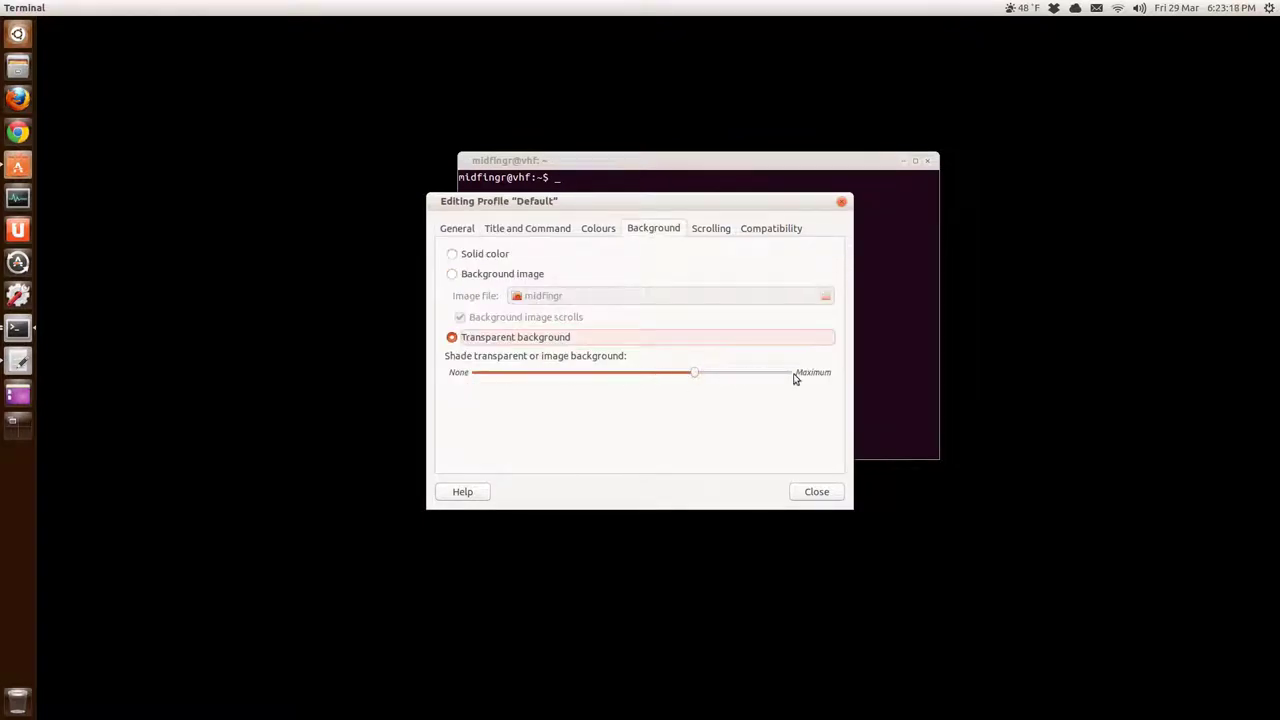
{"action": "left_click", "coordinate": [825, 492]}
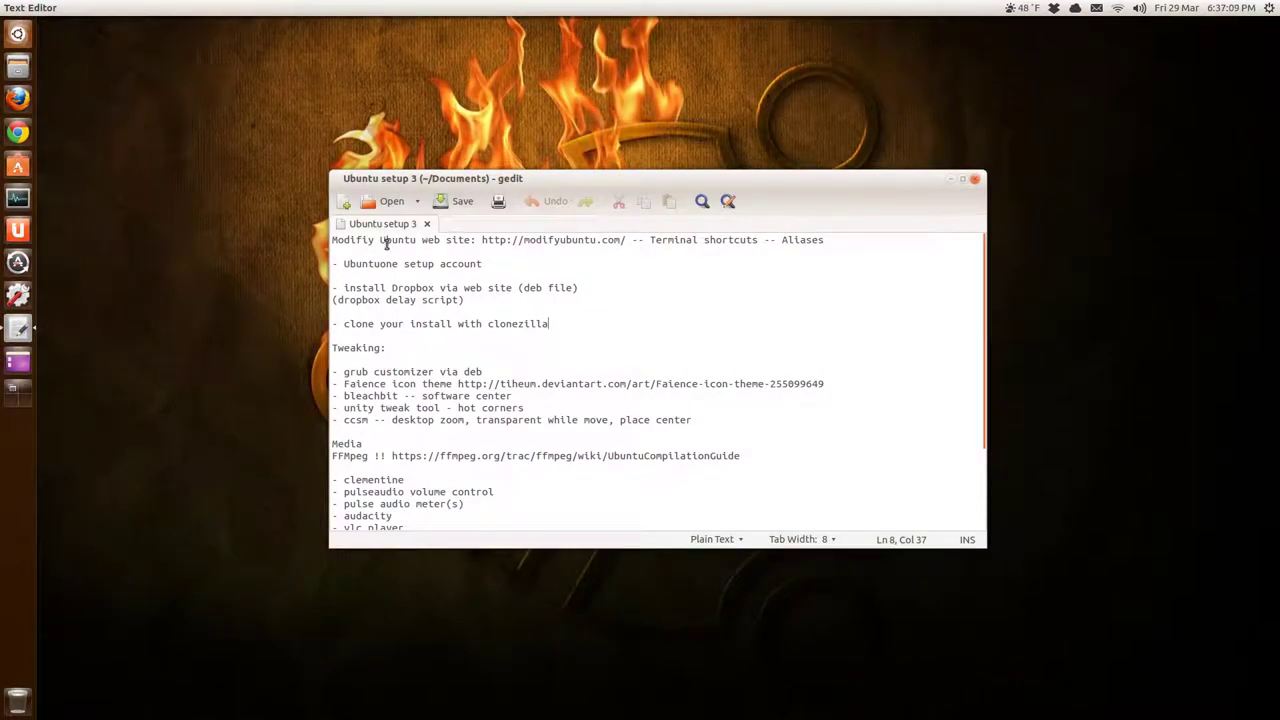
{"action": "scroll", "coordinate": [432, 263], "scroll_direction": "up", "scroll_amount": 3}
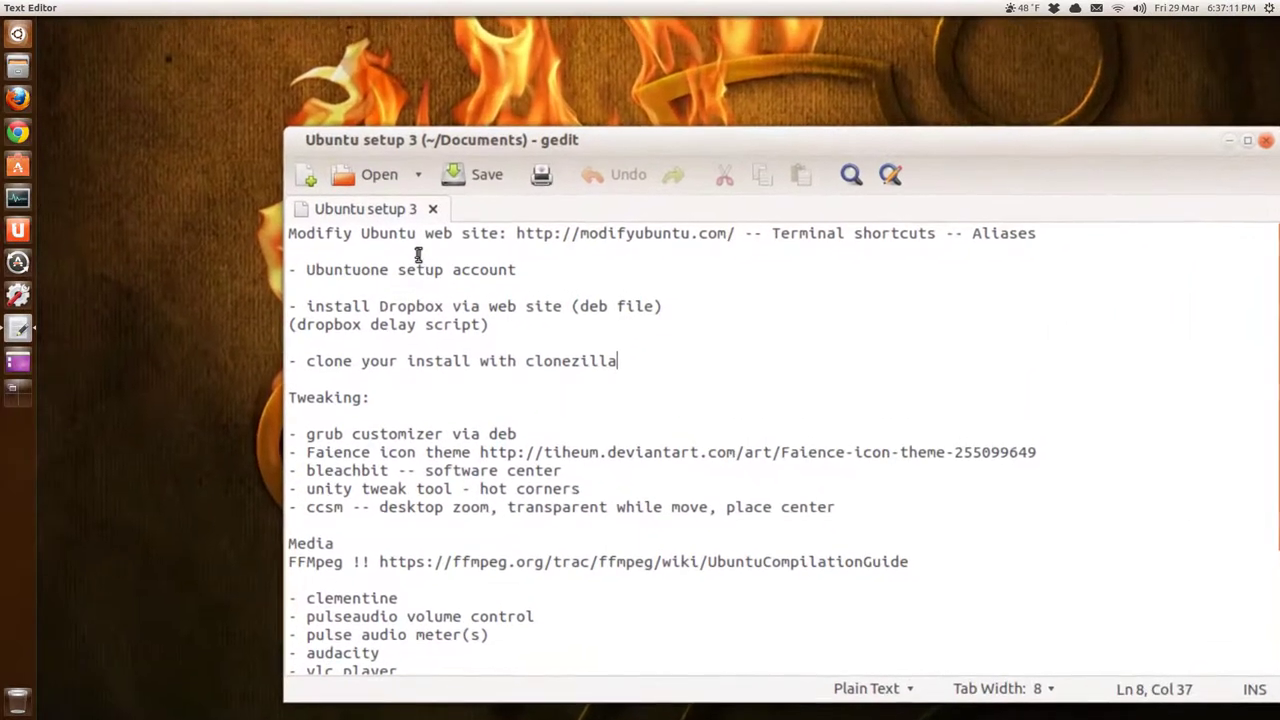
{"action": "scroll", "coordinate": [546, 260], "scroll_direction": "down", "scroll_amount": 3}
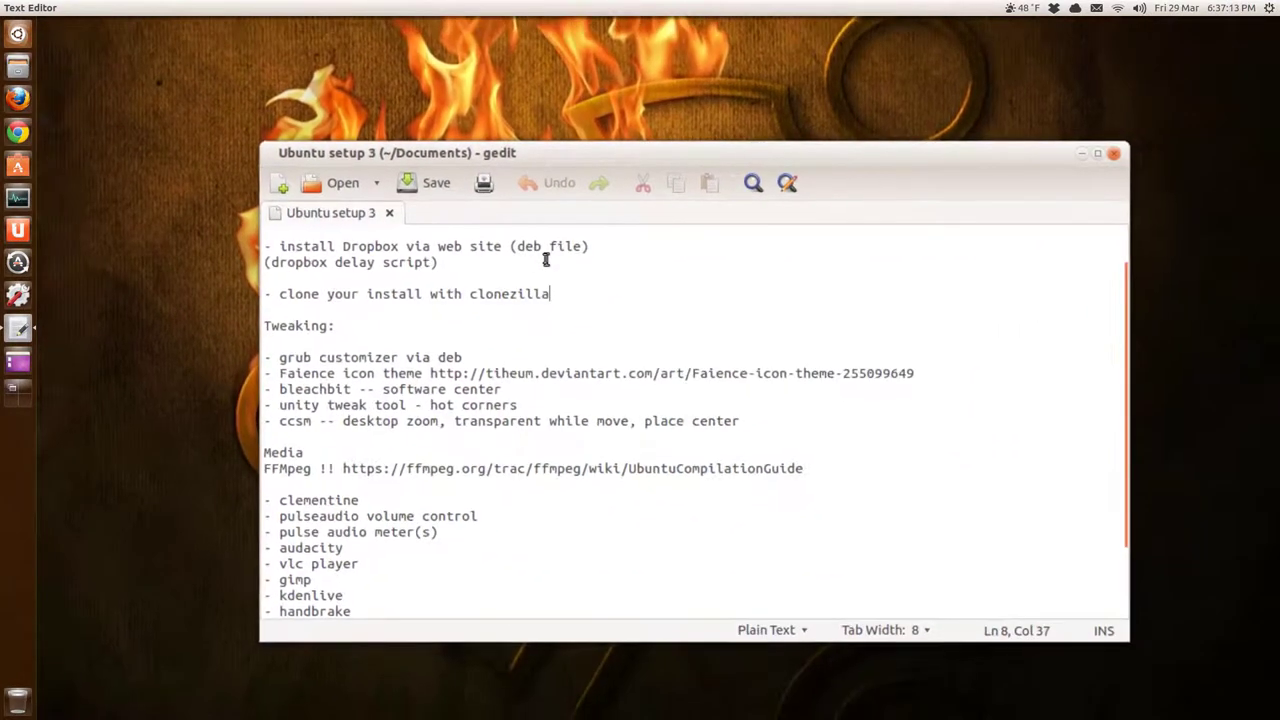
{"action": "scroll", "coordinate": [546, 260], "scroll_direction": "down", "scroll_amount": 3}
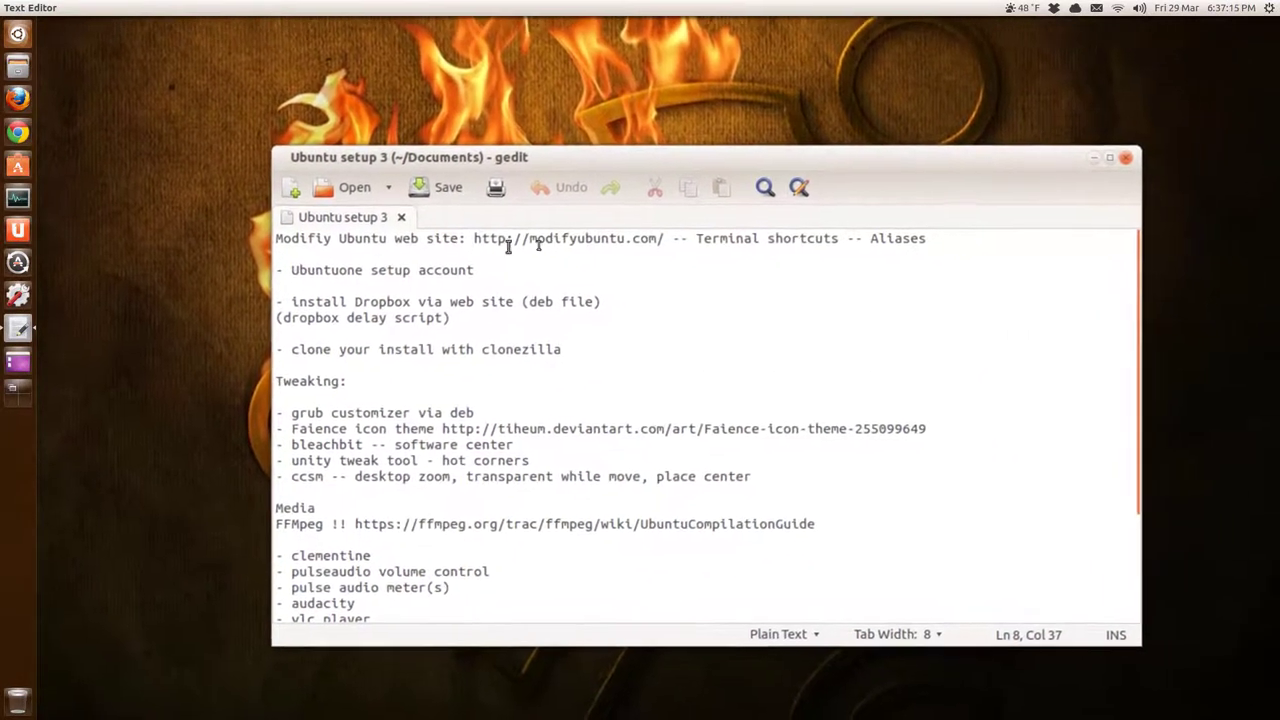
{"action": "scroll", "coordinate": [582, 244], "scroll_direction": "down", "scroll_amount": 2}
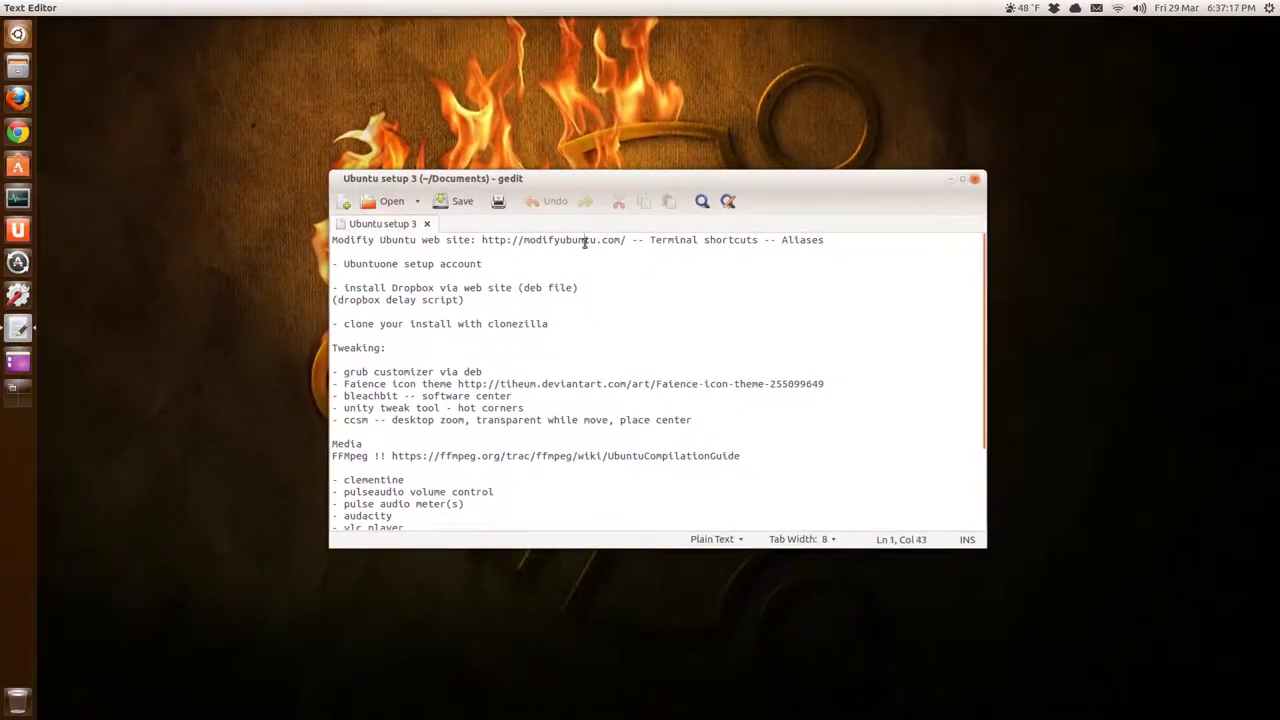
{"action": "triple_click", "coordinate": [585, 243]}
{"action": "left_click_drag", "start_coordinate": [482, 241], "coordinate": [627, 240]}
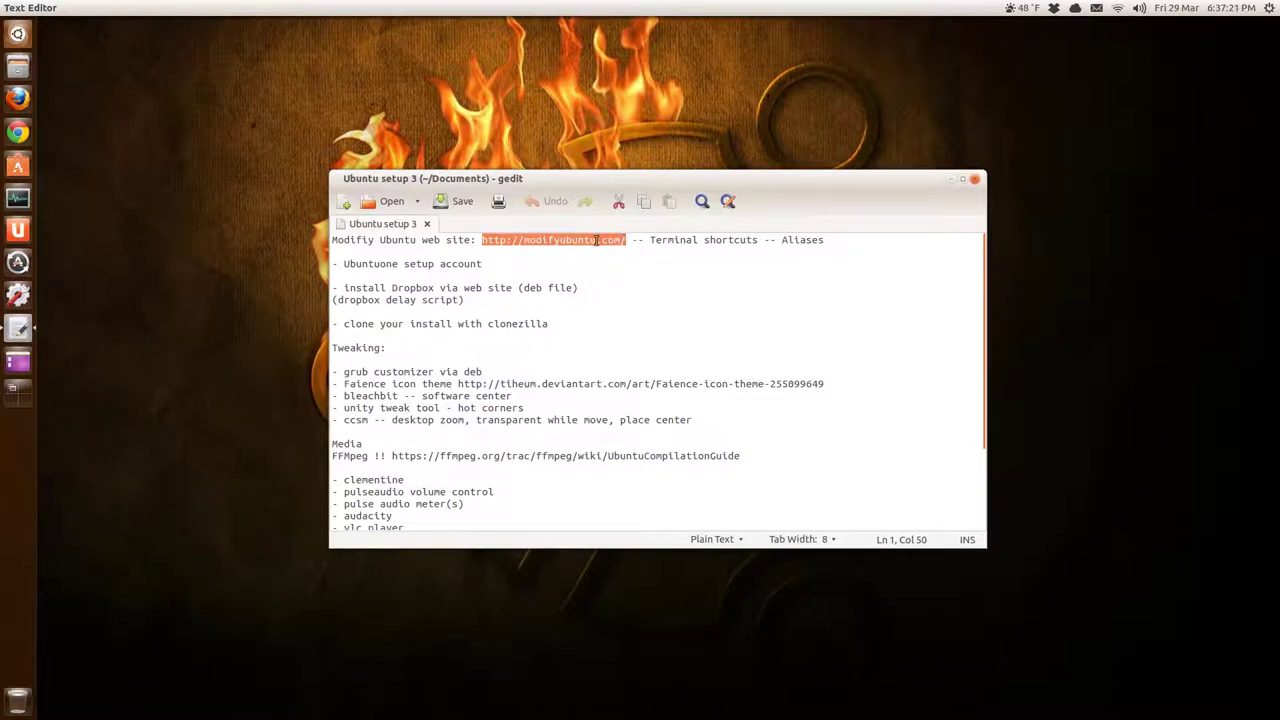
{"action": "right_click", "coordinate": [597, 241]}
{"action": "left_click", "coordinate": [631, 300]}
Load modifyubuntu.com in a new Firefox window and hide its announcement banner
{"action": "left_click", "coordinate": [18, 99]}
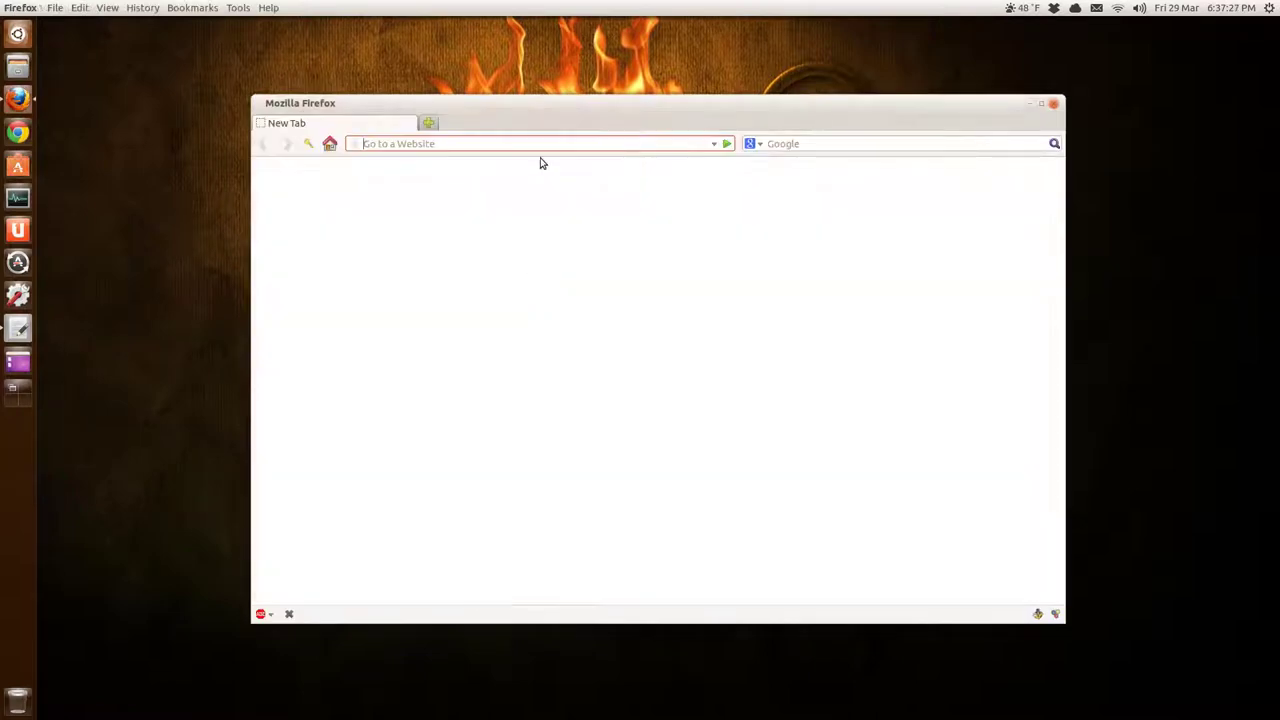
{"action": "key", "text": "ctrl+v"}
{"action": "key", "text": "Return"}
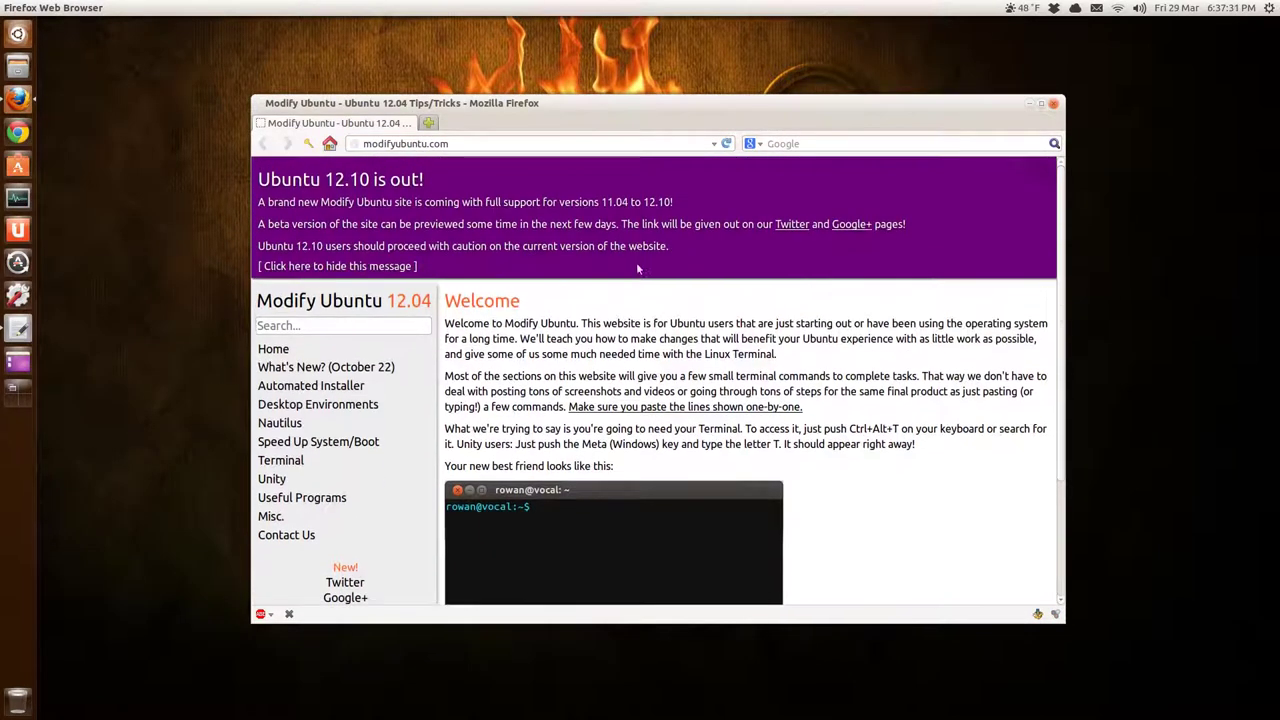
{"action": "left_click", "coordinate": [331, 266]}
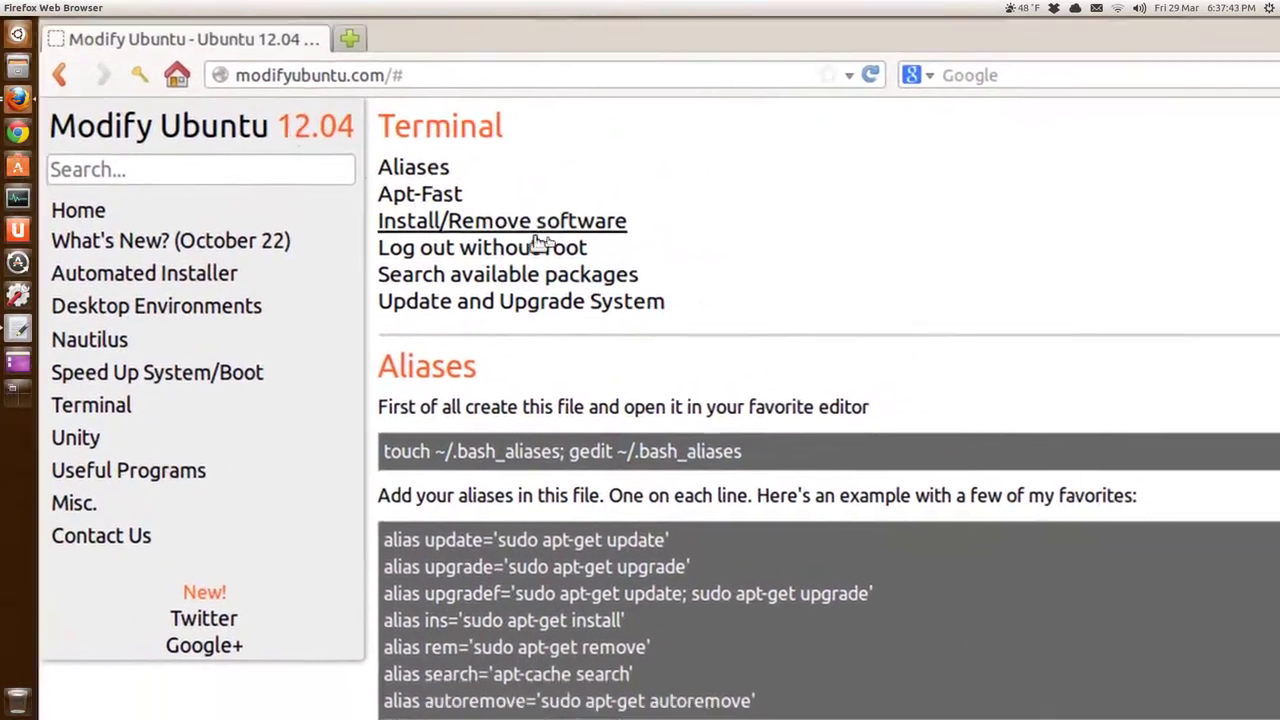
Copy the 'touch ~/.bash_aliases; gedit ~/.bash_aliases' command and open a terminal
{"action": "triple_click", "coordinate": [612, 517]}
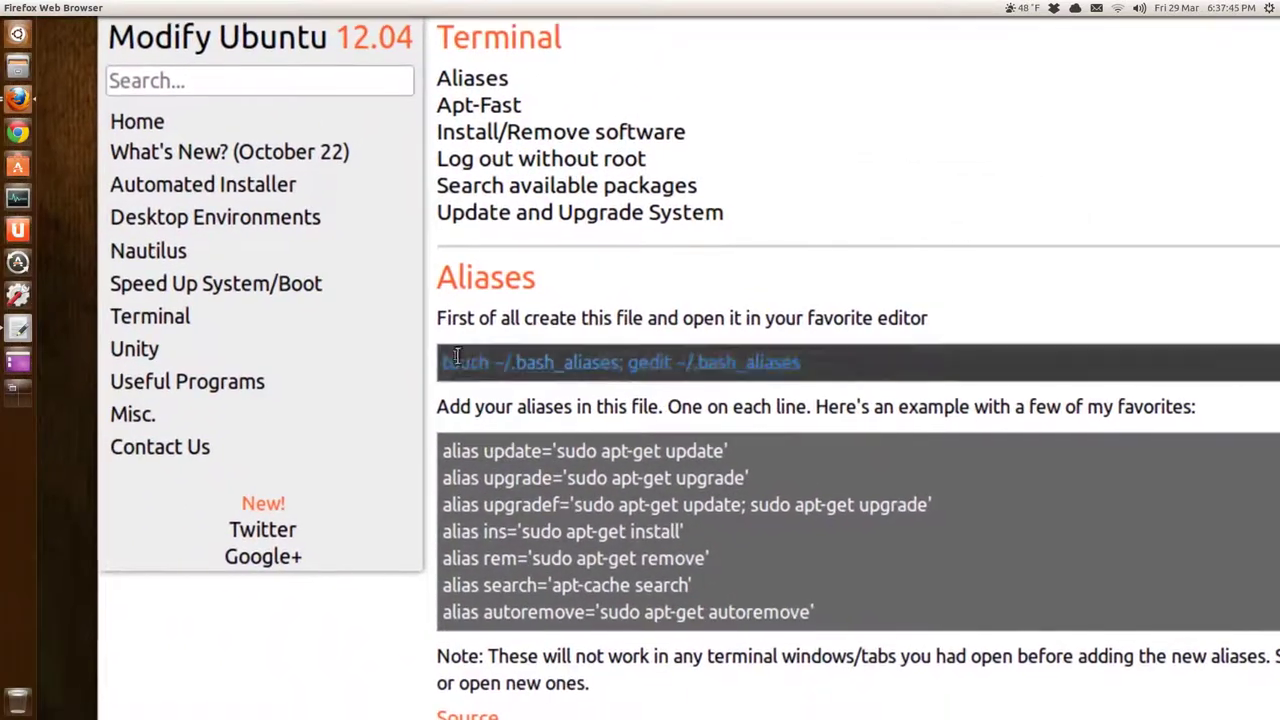
{"action": "left_click", "coordinate": [387, 372]}
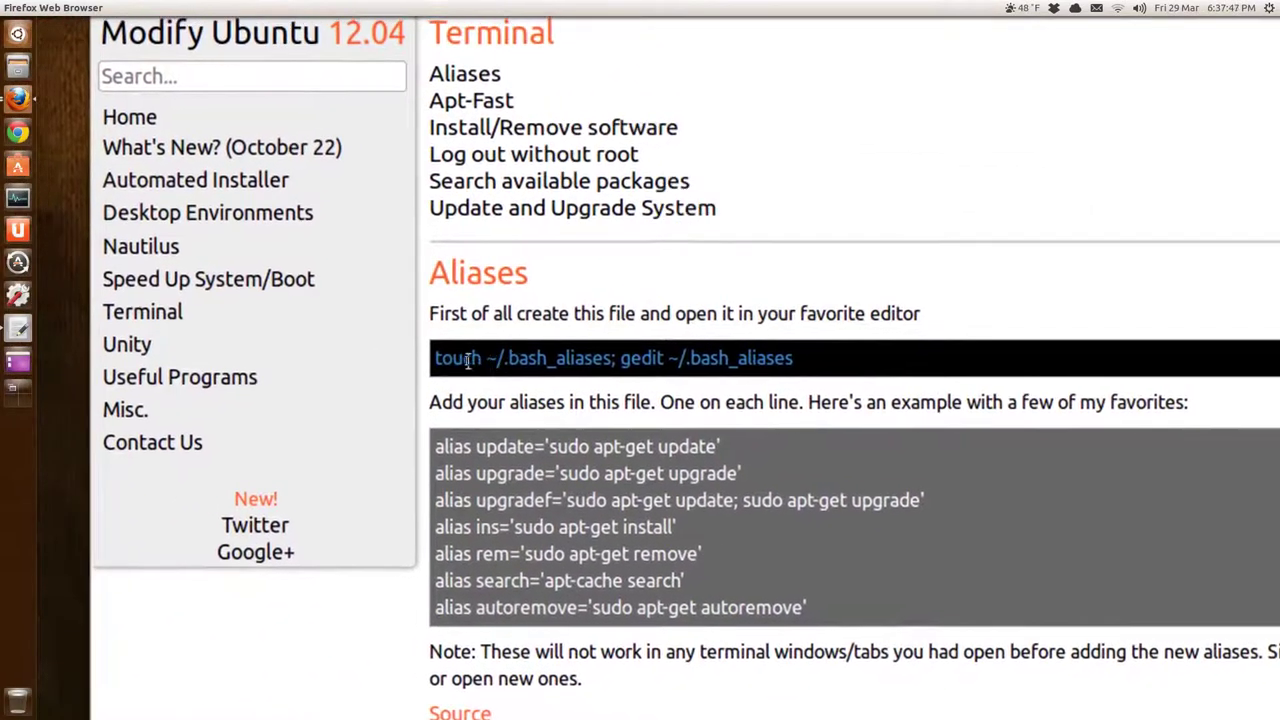
{"action": "left_click_drag", "start_coordinate": [454, 360], "coordinate": [743, 360]}
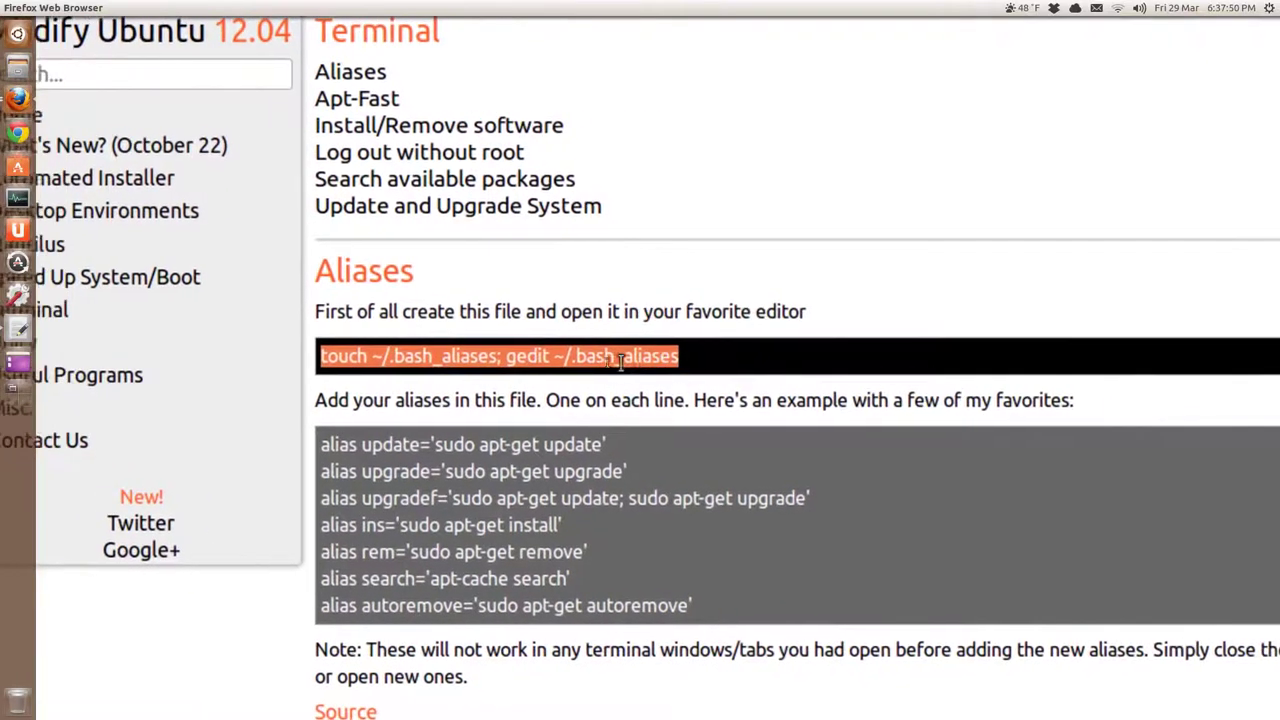
{"action": "right_click", "coordinate": [620, 362]}
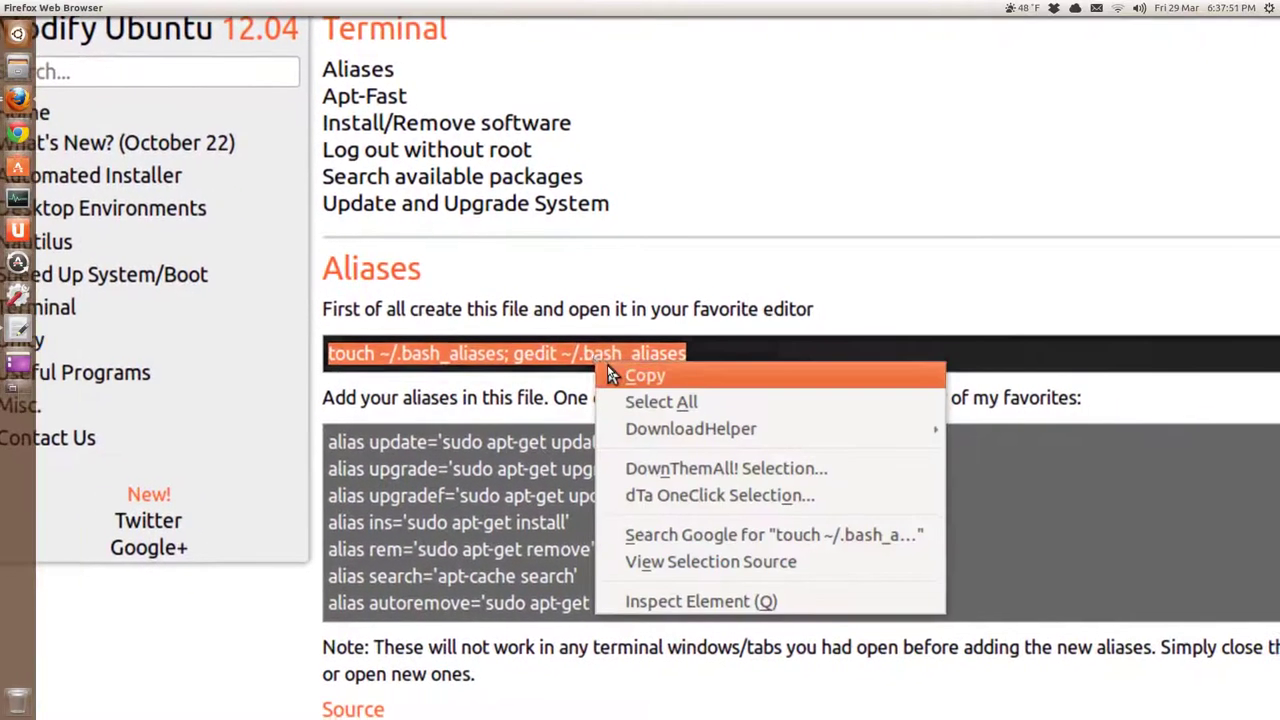
{"action": "left_click", "coordinate": [608, 372]}
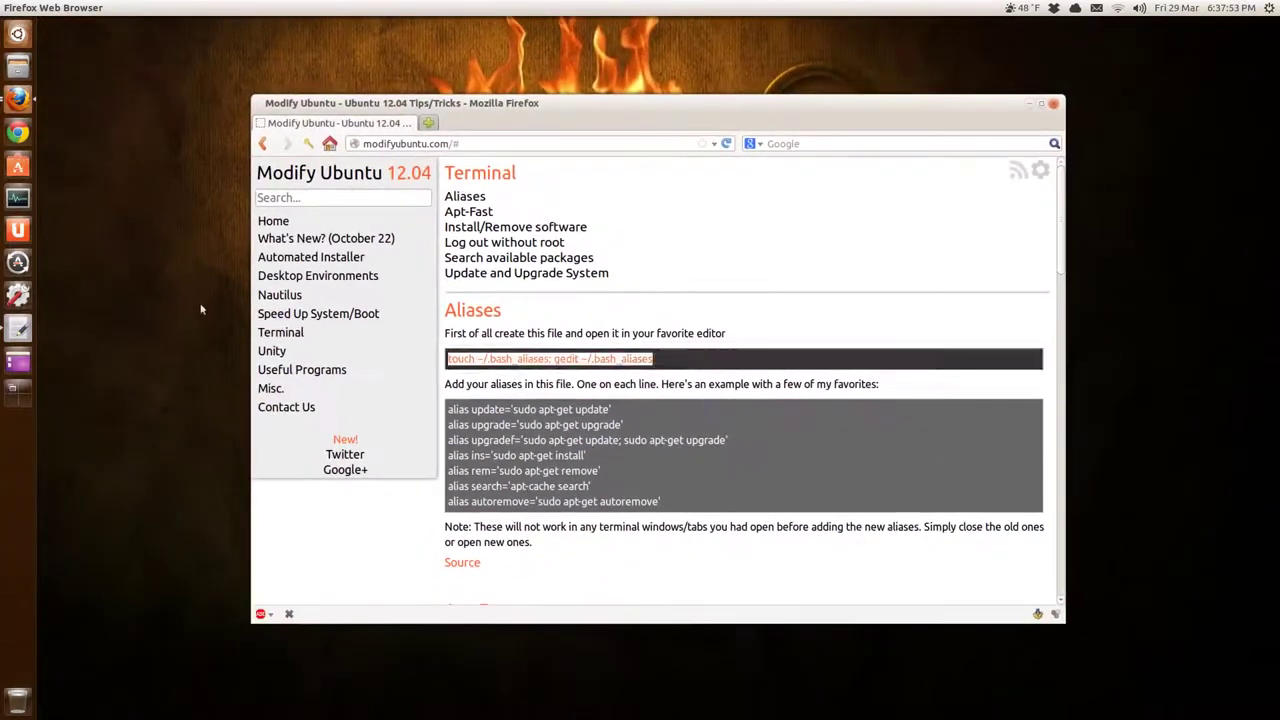
{"action": "left_click", "coordinate": [127, 302]}
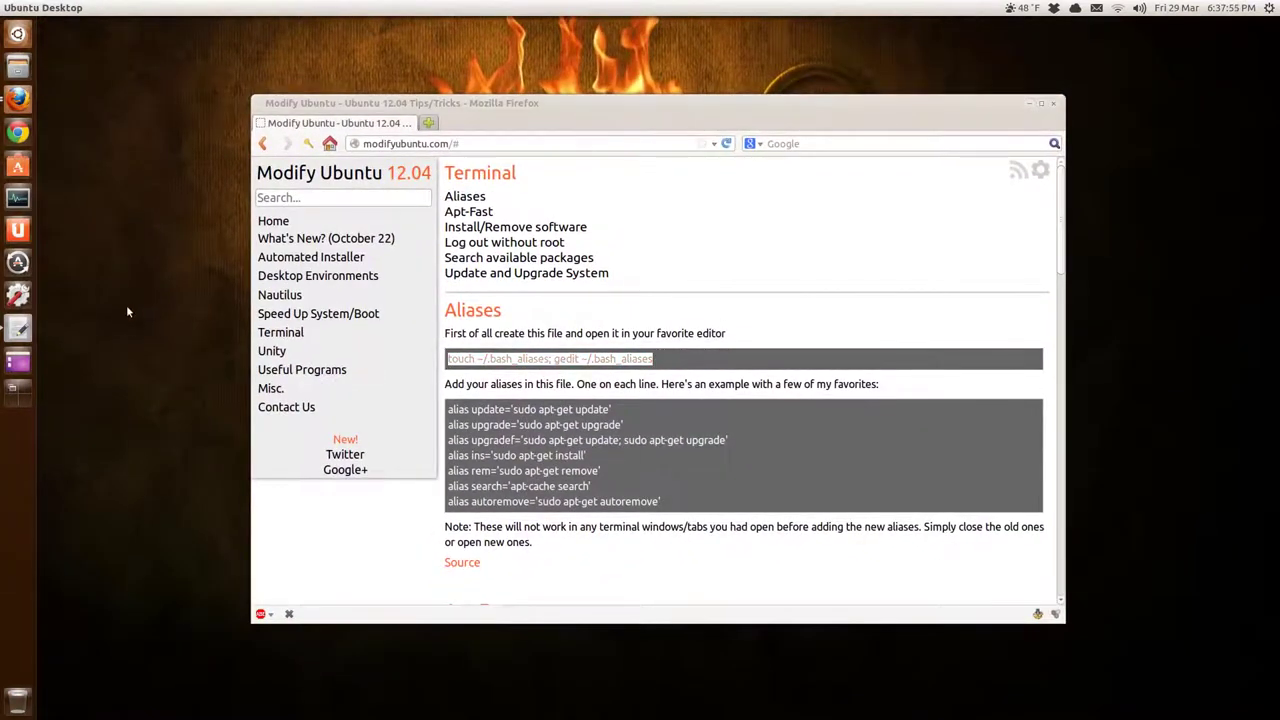
{"action": "key", "text": "ctrl+alt+t"}
Paste and run the touch/gedit command, then review the aliases in ~/.bash_aliases
{"action": "right_click", "coordinate": [591, 304]}
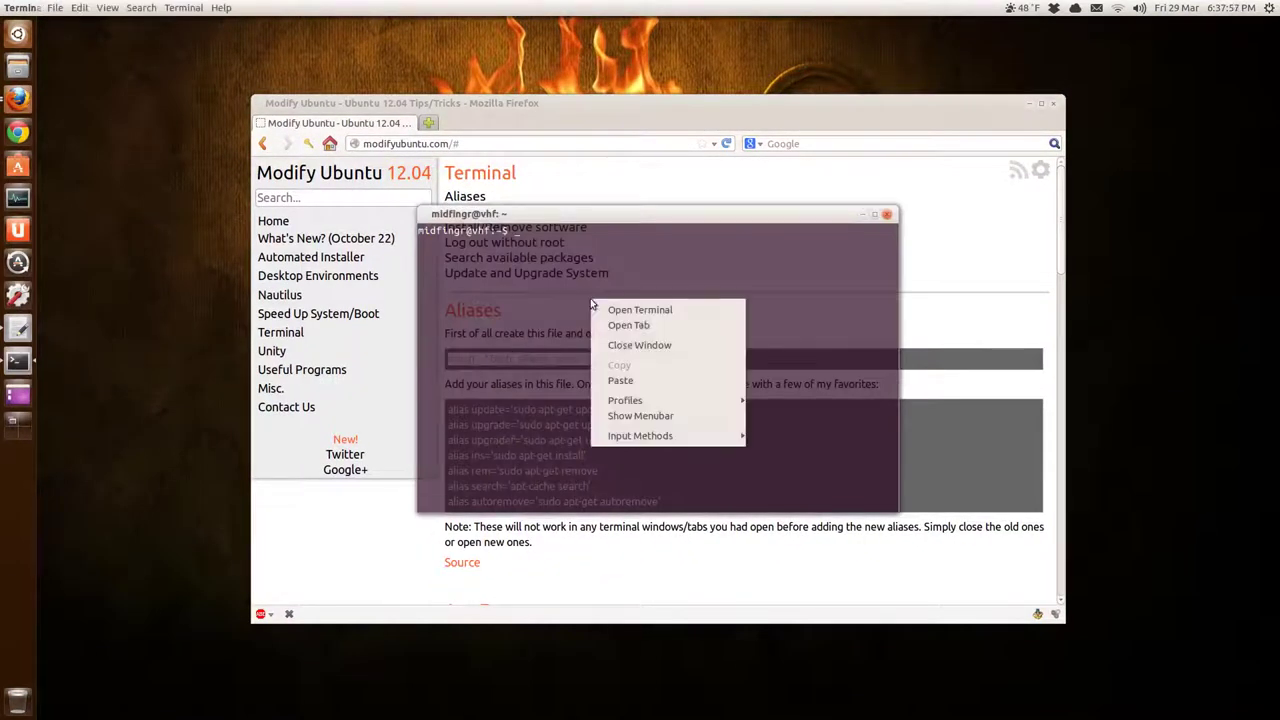
{"action": "left_click", "coordinate": [648, 380]}
{"action": "key", "text": "Return"}
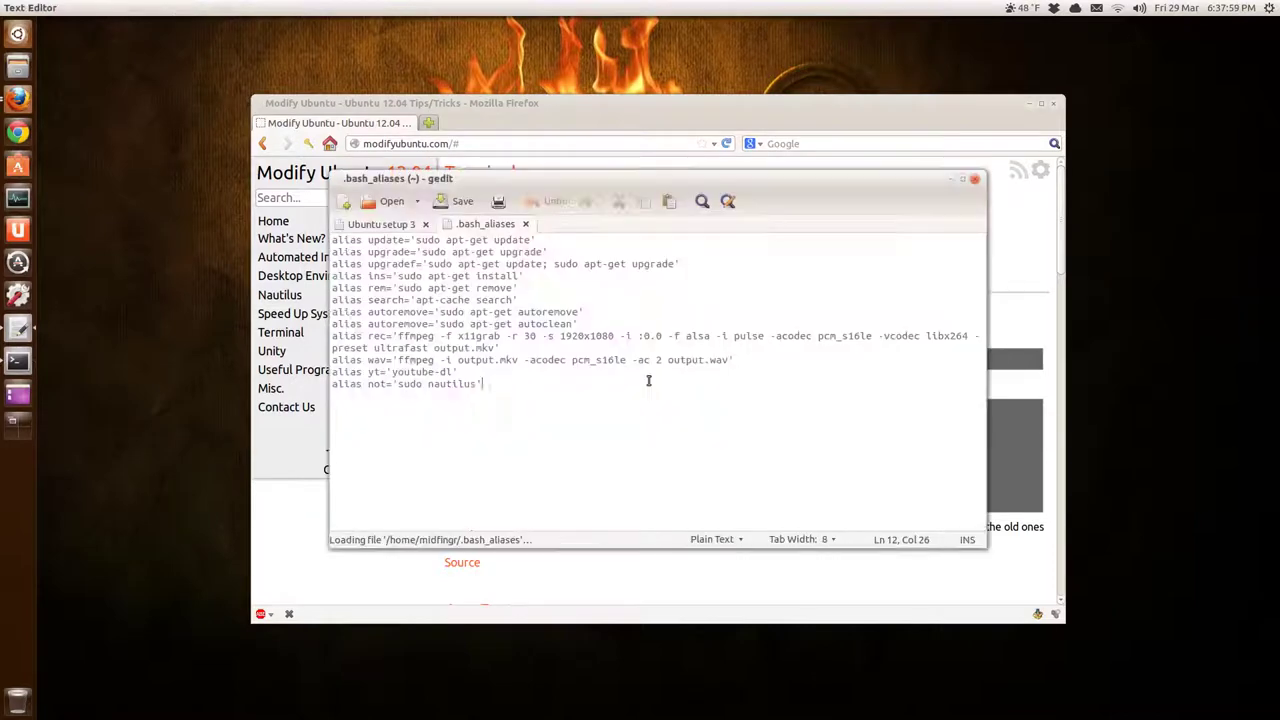
{"action": "left_click", "coordinate": [567, 238]}
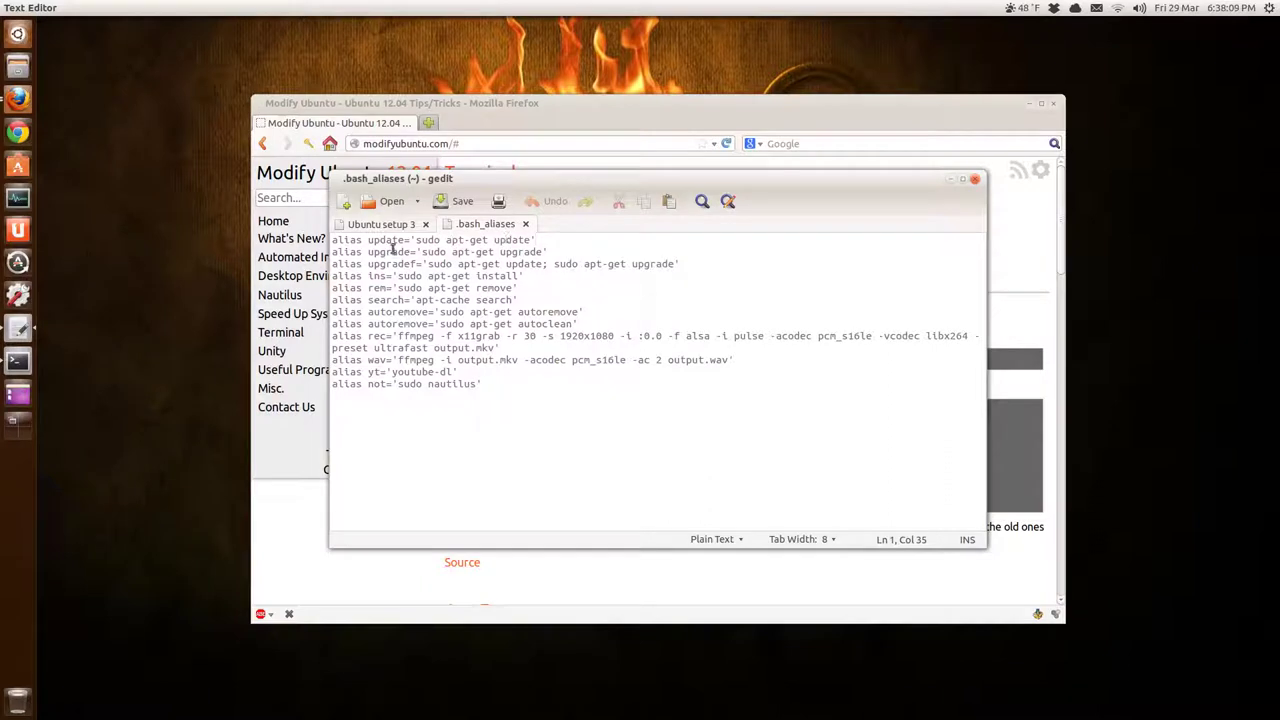
{"action": "left_click", "coordinate": [392, 241]}
{"action": "left_click", "coordinate": [380, 252]}
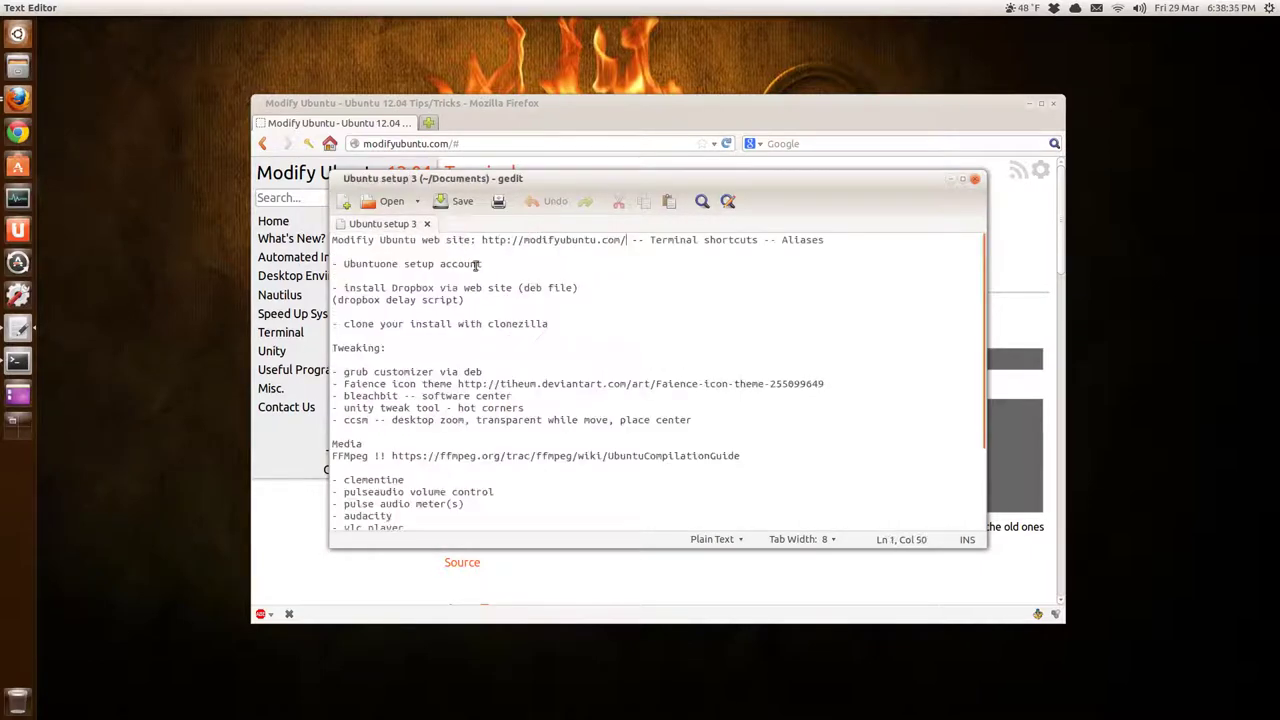
{"action": "left_click", "coordinate": [1012, 282]}
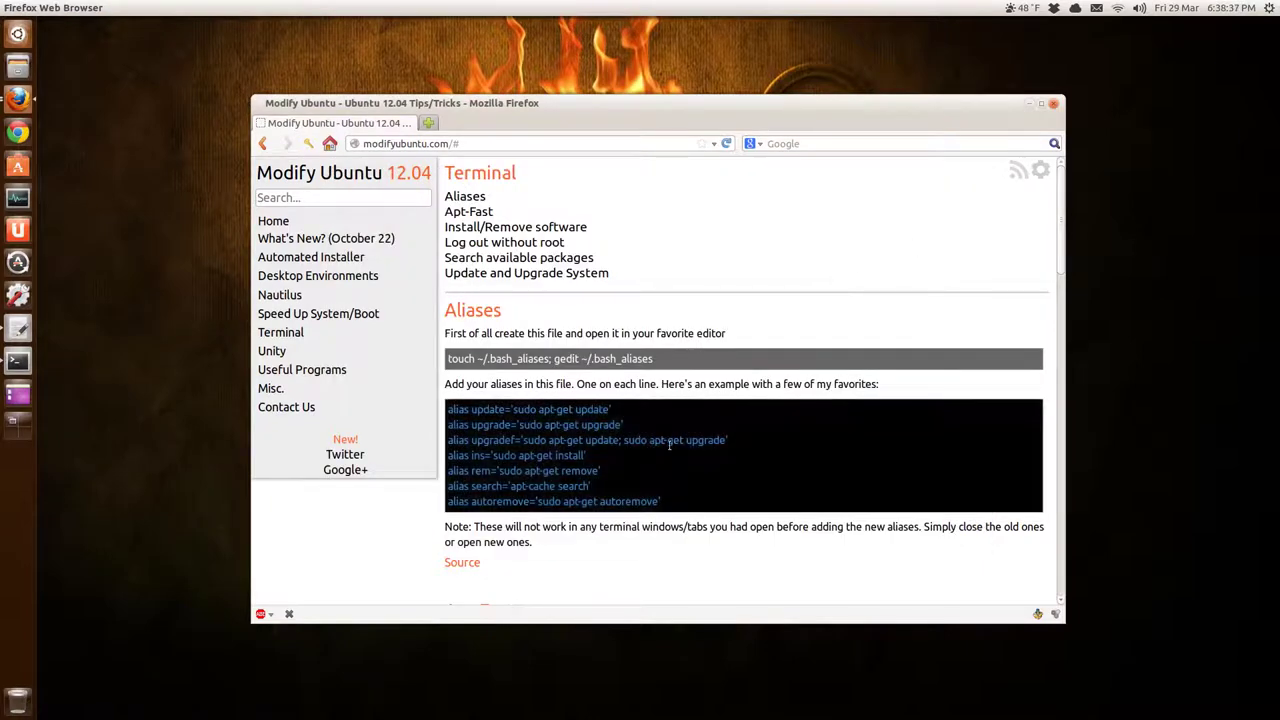
{"action": "scroll", "coordinate": [718, 340], "scroll_direction": "down", "scroll_amount": 2}
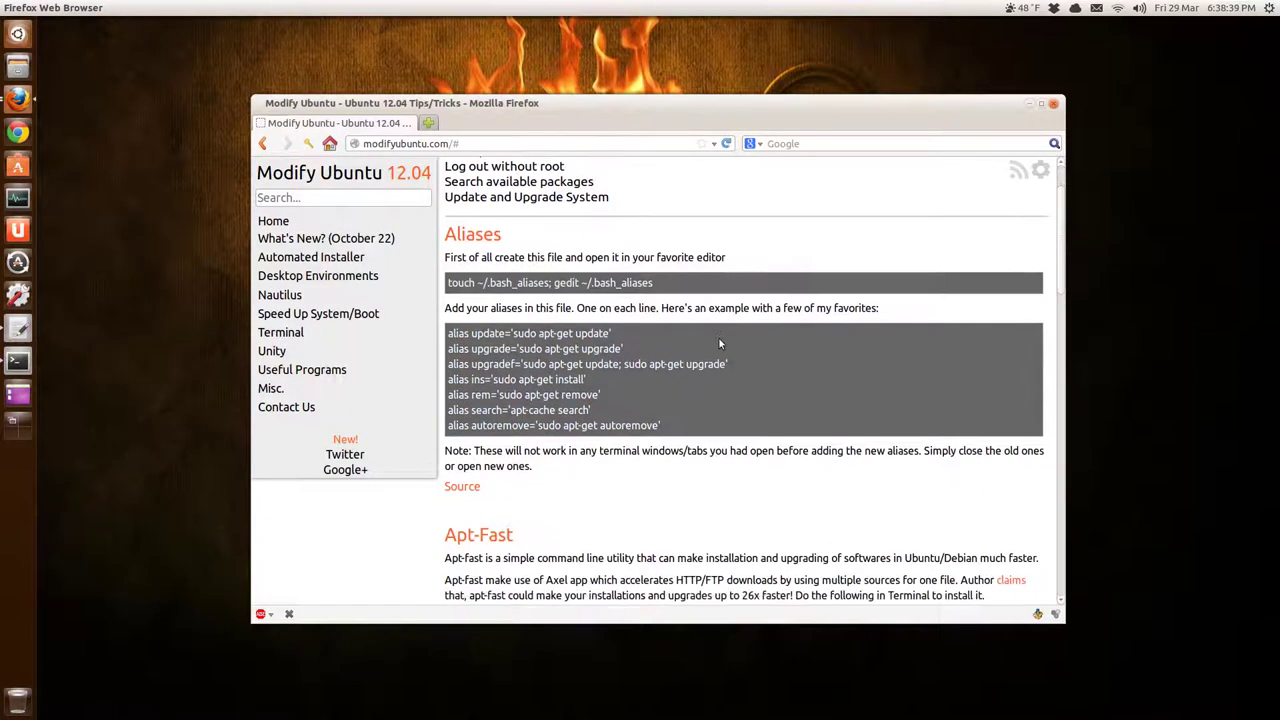
{"action": "scroll", "coordinate": [718, 343], "scroll_direction": "down", "scroll_amount": 1}
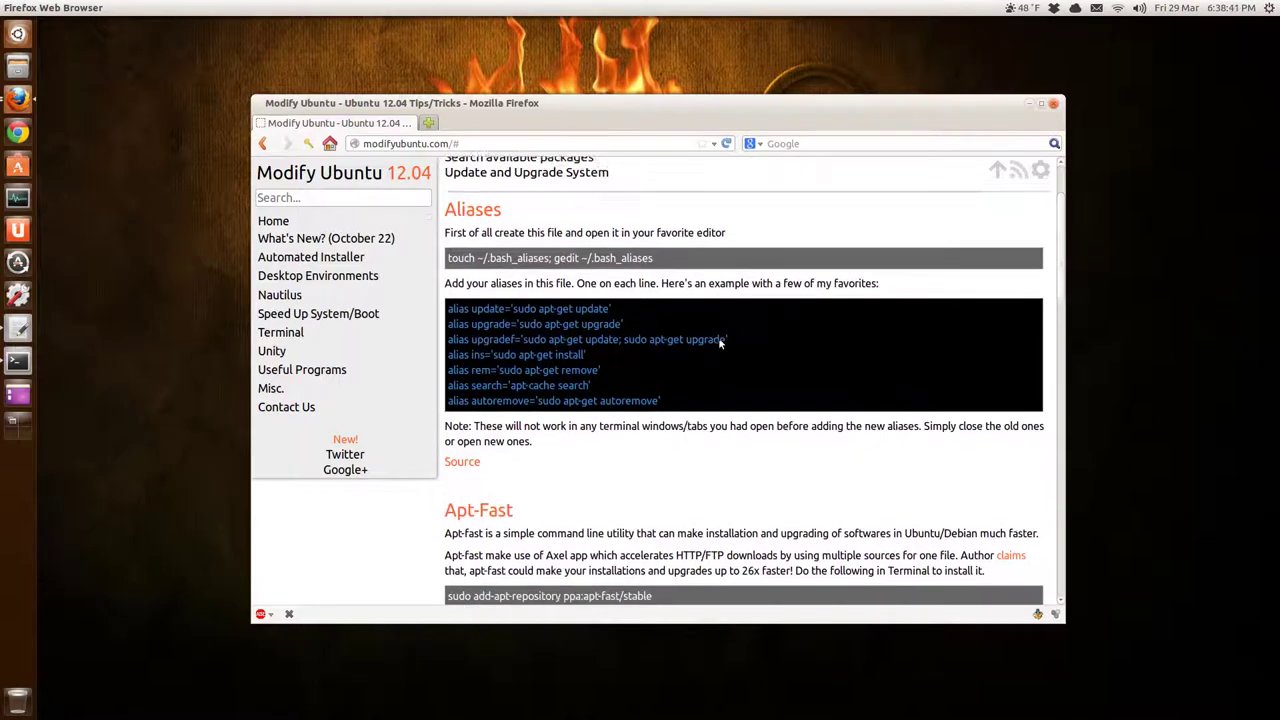
{"action": "scroll", "coordinate": [718, 340], "scroll_direction": "up", "scroll_amount": 3}
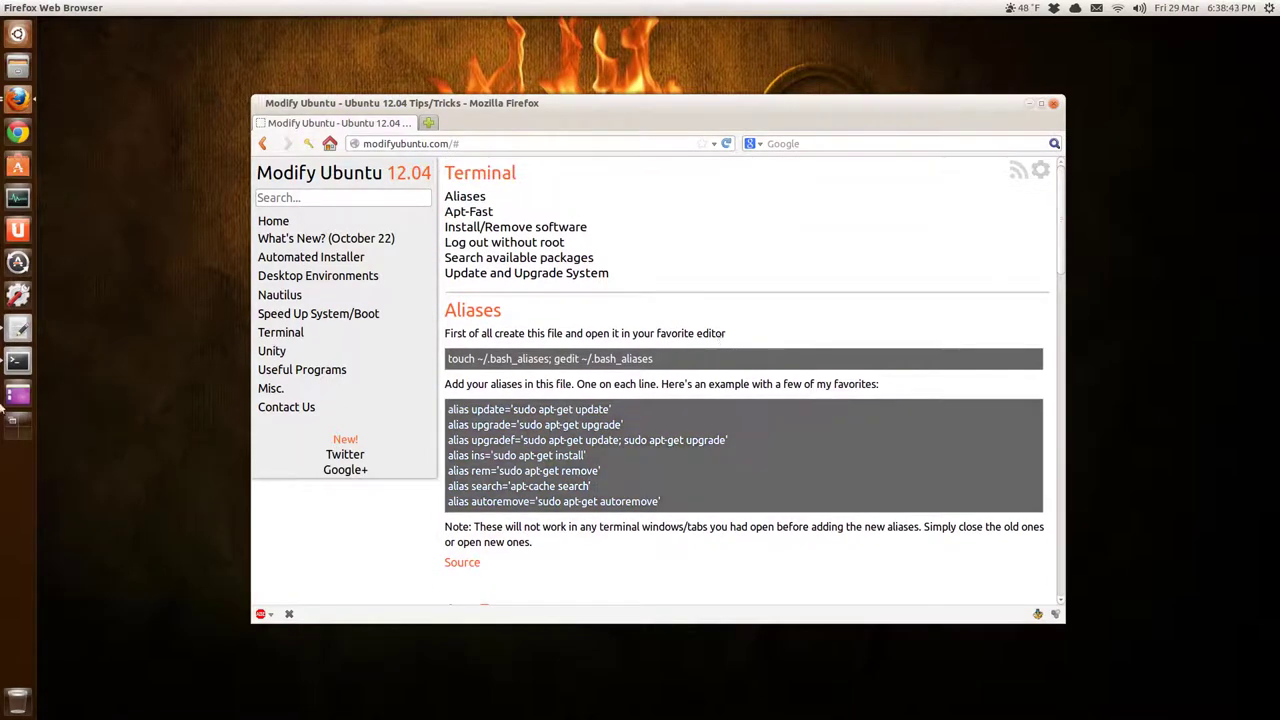
{"action": "left_click", "coordinate": [18, 328]}
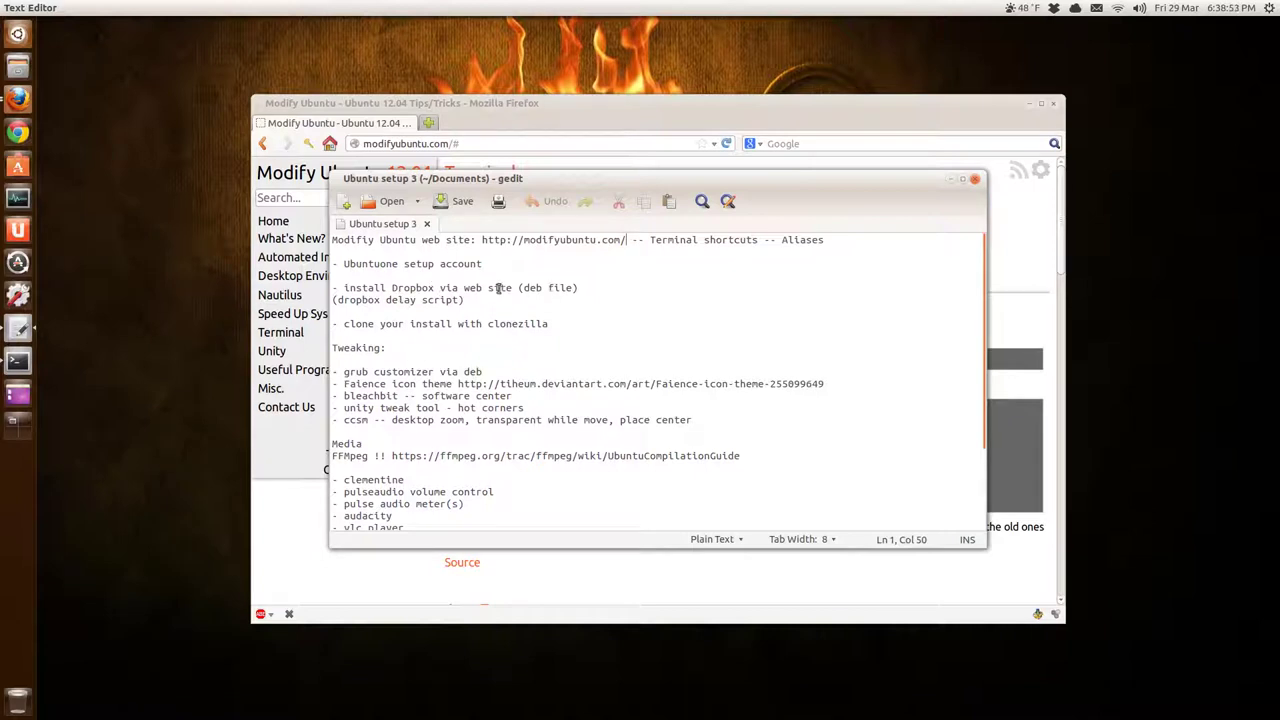
{"action": "left_click", "coordinate": [569, 286]}
{"action": "key", "text": "Down"}
{"action": "left_click", "coordinate": [563, 325]}
{"action": "double_click", "coordinate": [529, 323]}
{"action": "left_click", "coordinate": [571, 325]}
{"action": "double_click", "coordinate": [503, 323]}
{"action": "left_click", "coordinate": [574, 328]}
{"action": "left_click", "coordinate": [400, 352]}
{"action": "left_click", "coordinate": [506, 372]}
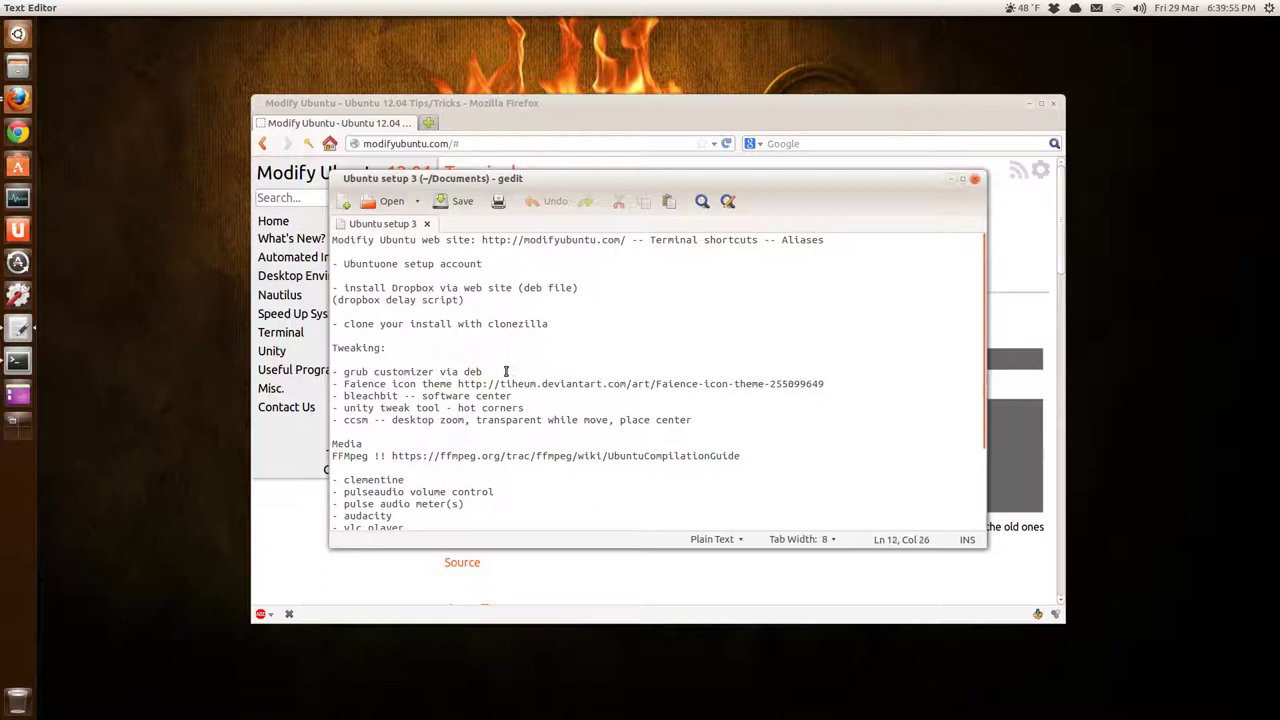
{"action": "triple_click", "coordinate": [348, 372]}
{"action": "left_click", "coordinate": [410, 372]}
{"action": "left_click", "coordinate": [517, 370]}
{"action": "left_click", "coordinate": [841, 383]}
{"action": "left_click", "coordinate": [376, 395]}
{"action": "left_click", "coordinate": [540, 395]}
{"action": "mouse_move", "coordinate": [1279, 0]}
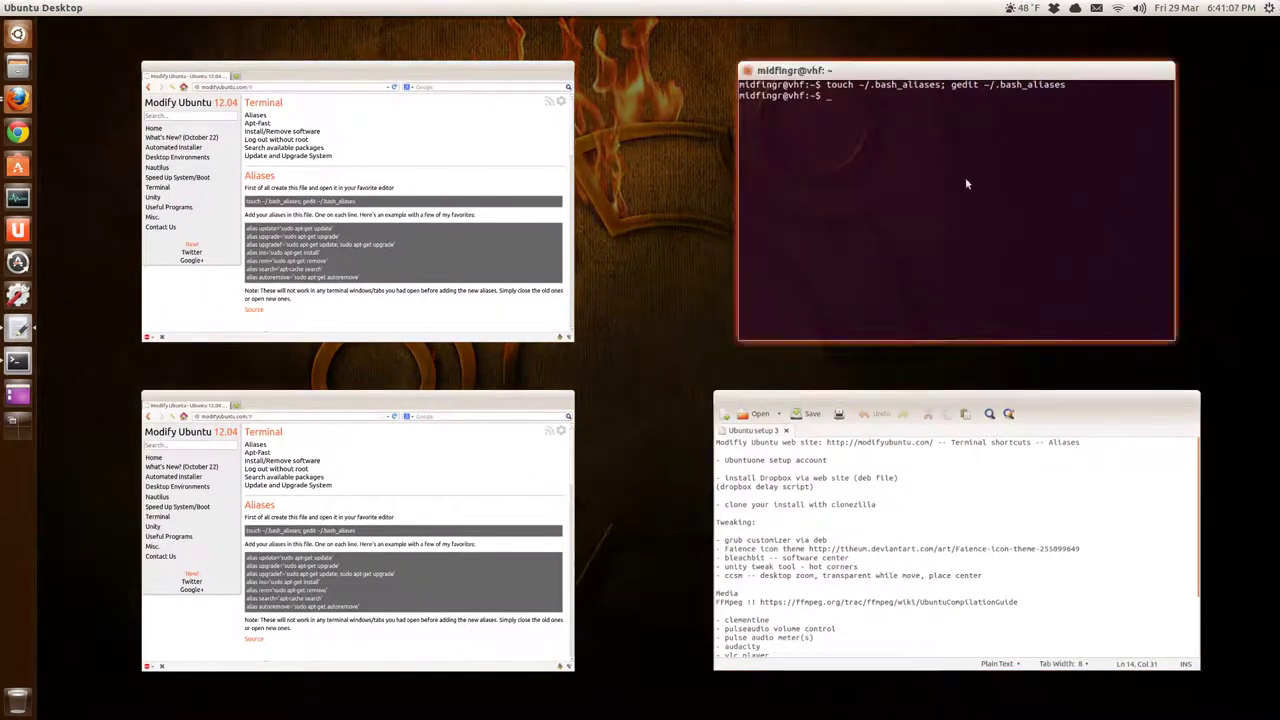
{"action": "key", "text": "Escape"}
{"action": "key", "text": "super+s"}
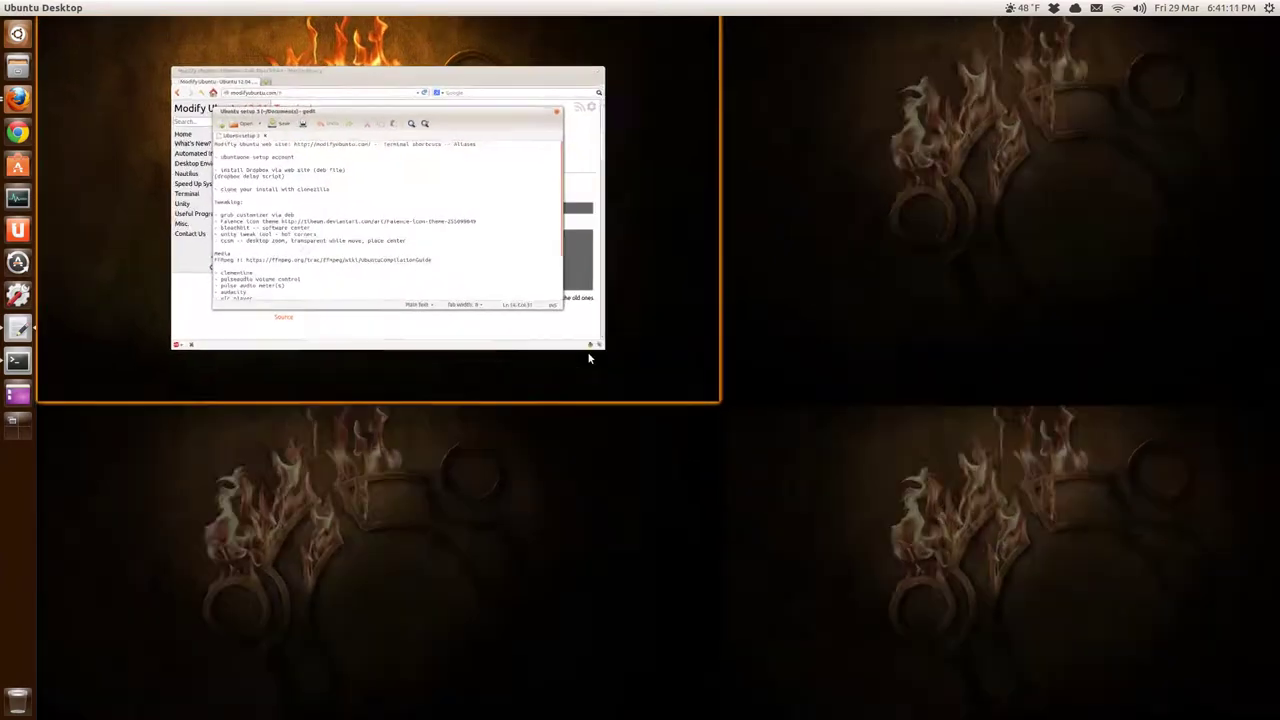
{"action": "left_click", "coordinate": [587, 351]}
{"action": "key", "text": "super+s"}
{"action": "left_click", "coordinate": [637, 274]}
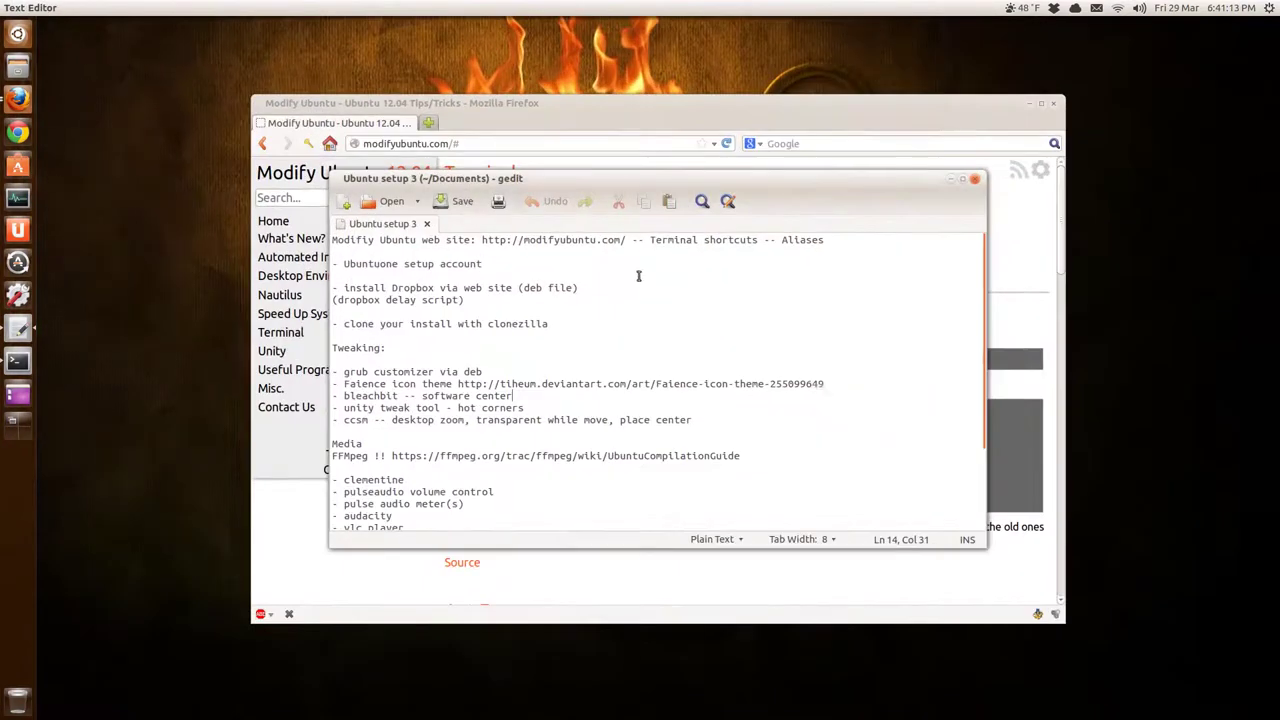
{"action": "key", "text": "ctrl+super+d"}
{"action": "key", "text": "ctrl+super+d"}
{"action": "left_click", "coordinate": [369, 422]}
Copy the FFmpeg UbuntuCompilationGuide address, load it in Firefox, and snap it right
{"action": "left_click_drag", "start_coordinate": [391, 455], "coordinate": [738, 455]}
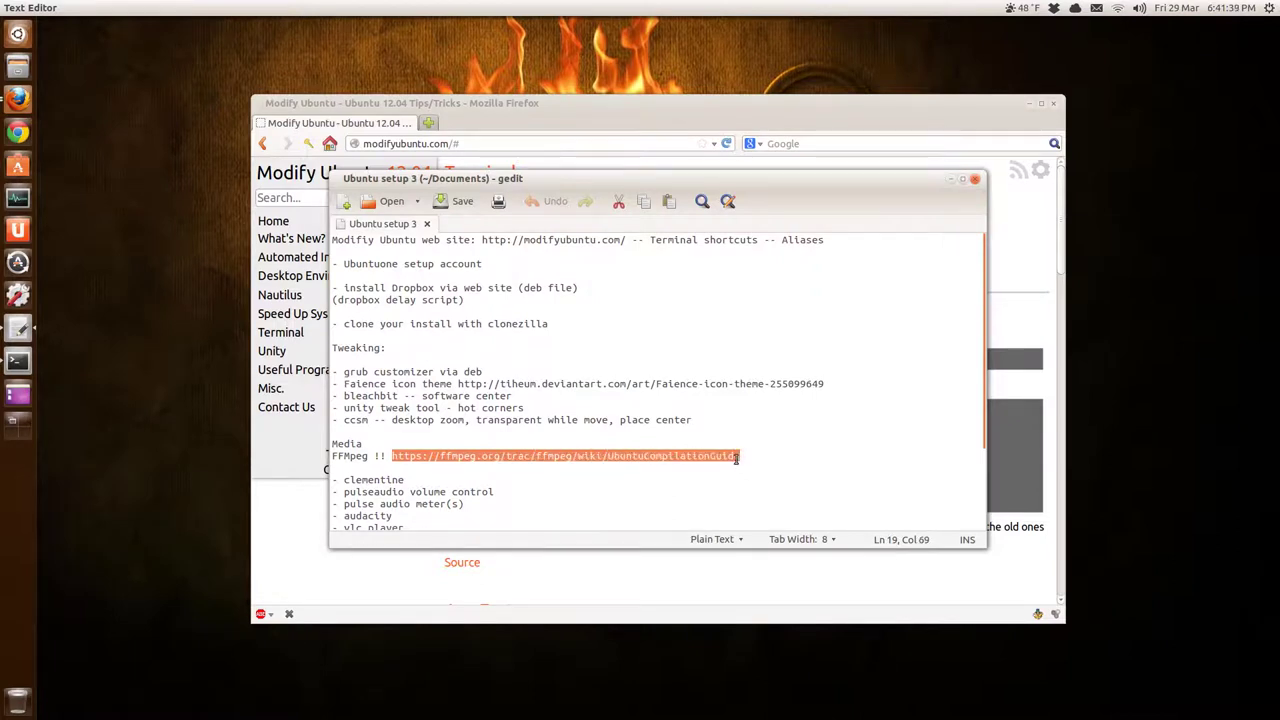
{"action": "right_click", "coordinate": [731, 457]}
{"action": "left_click", "coordinate": [786, 521]}
{"action": "left_click", "coordinate": [622, 126]}
{"action": "left_click", "coordinate": [587, 148]}
{"action": "key", "text": "ctrl+v"}
{"action": "key", "text": "Return"}
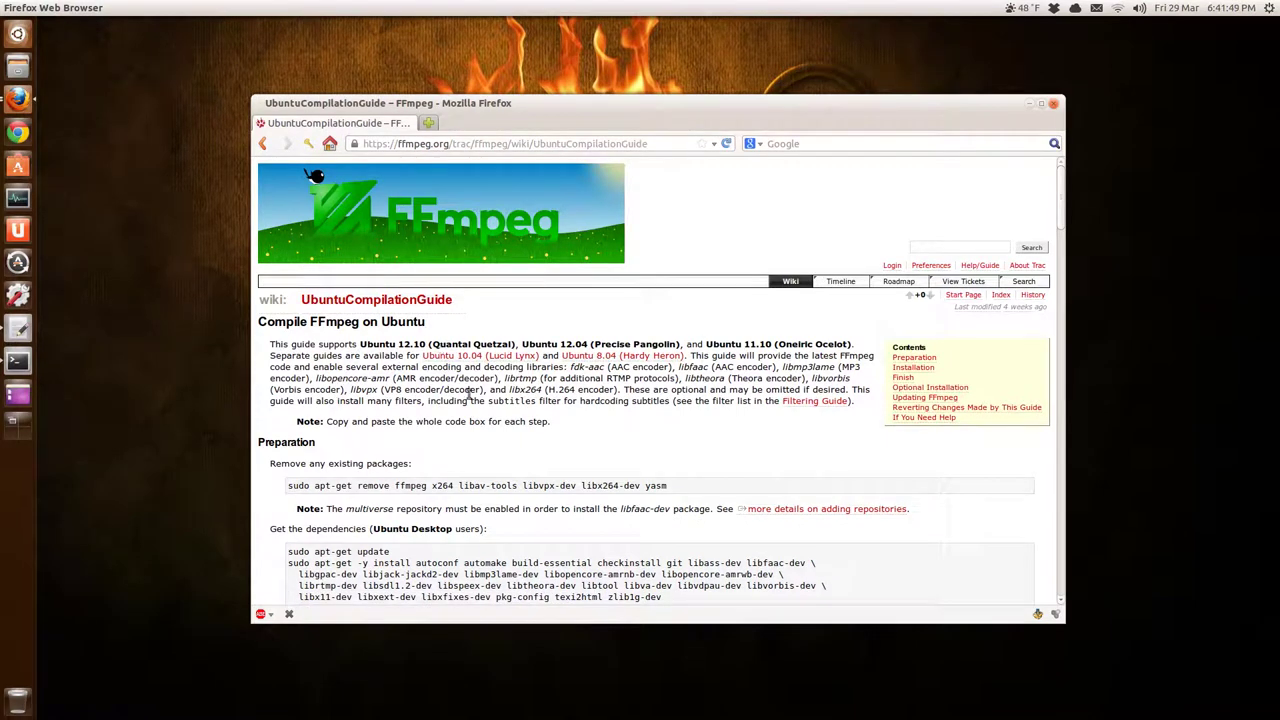
{"action": "scroll", "coordinate": [517, 337], "scroll_direction": "down", "scroll_amount": 1}
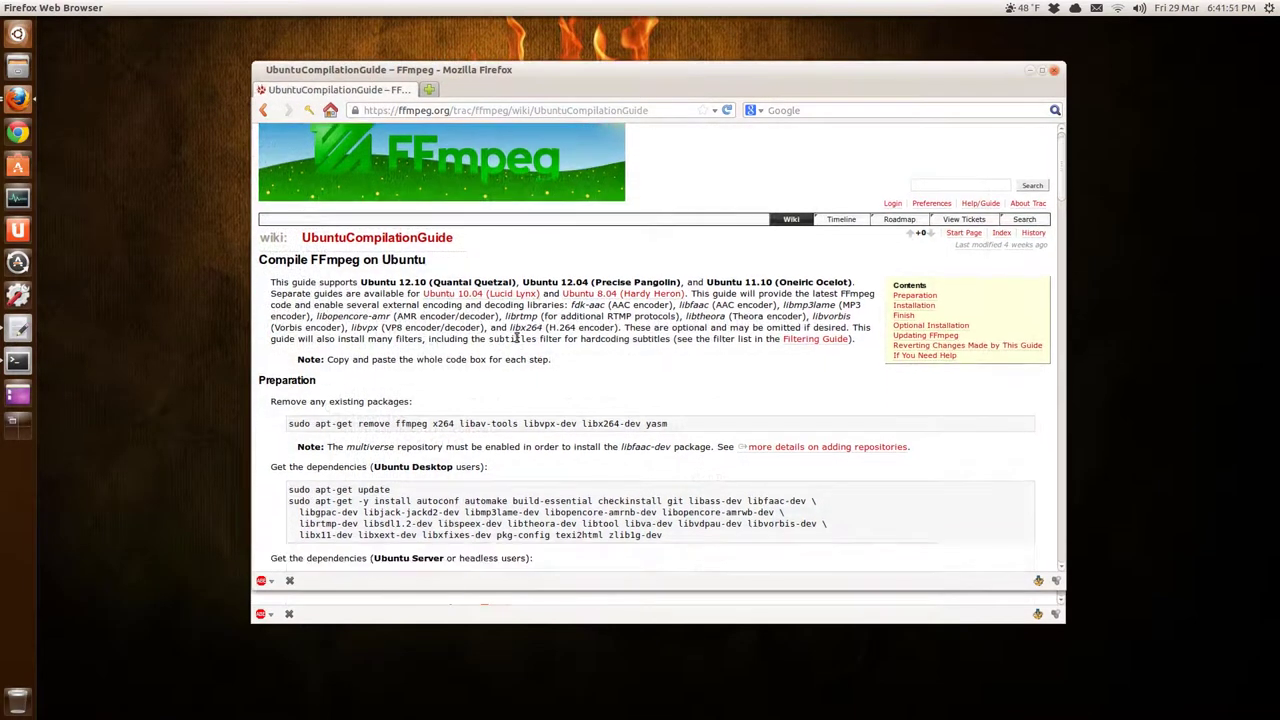
{"action": "left_click_drag", "start_coordinate": [622, 75], "coordinate": [1278, 30]}
Open a terminal and bring the FFmpeg compilation guide back in front beside it
{"action": "key", "text": "ctrl+super+d"}
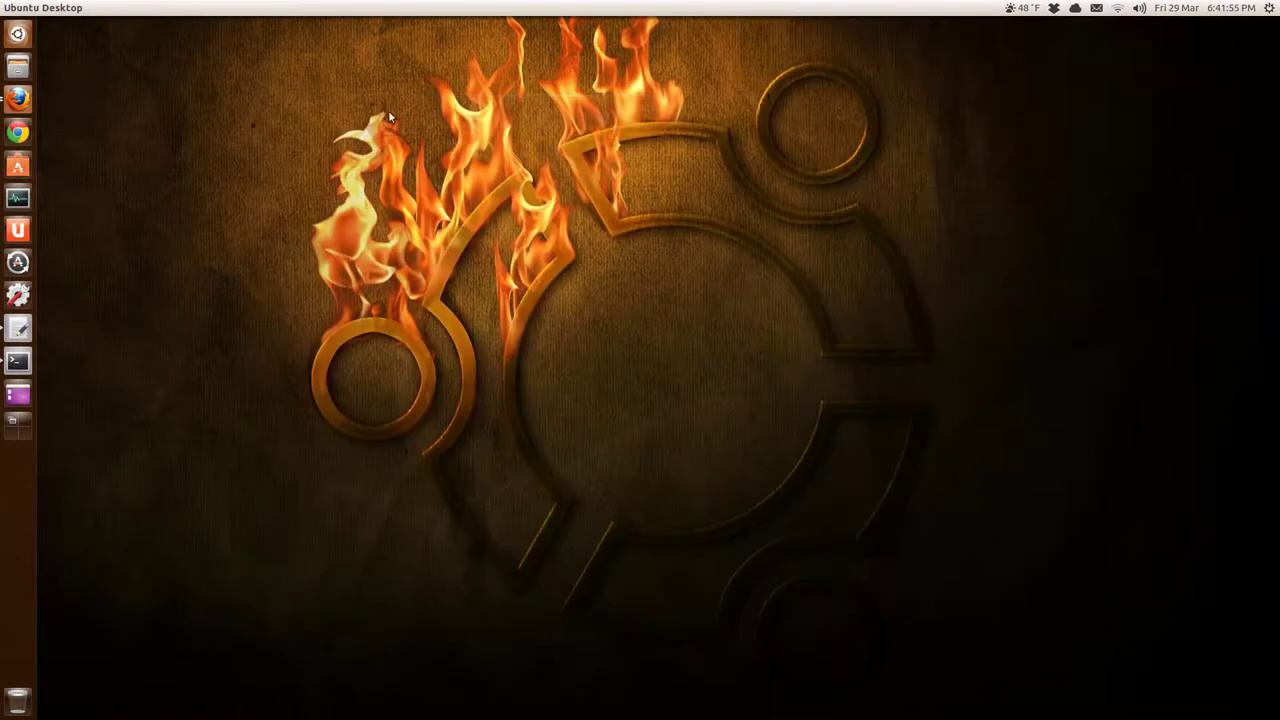
{"action": "key", "text": "ctrl+alt+t"}
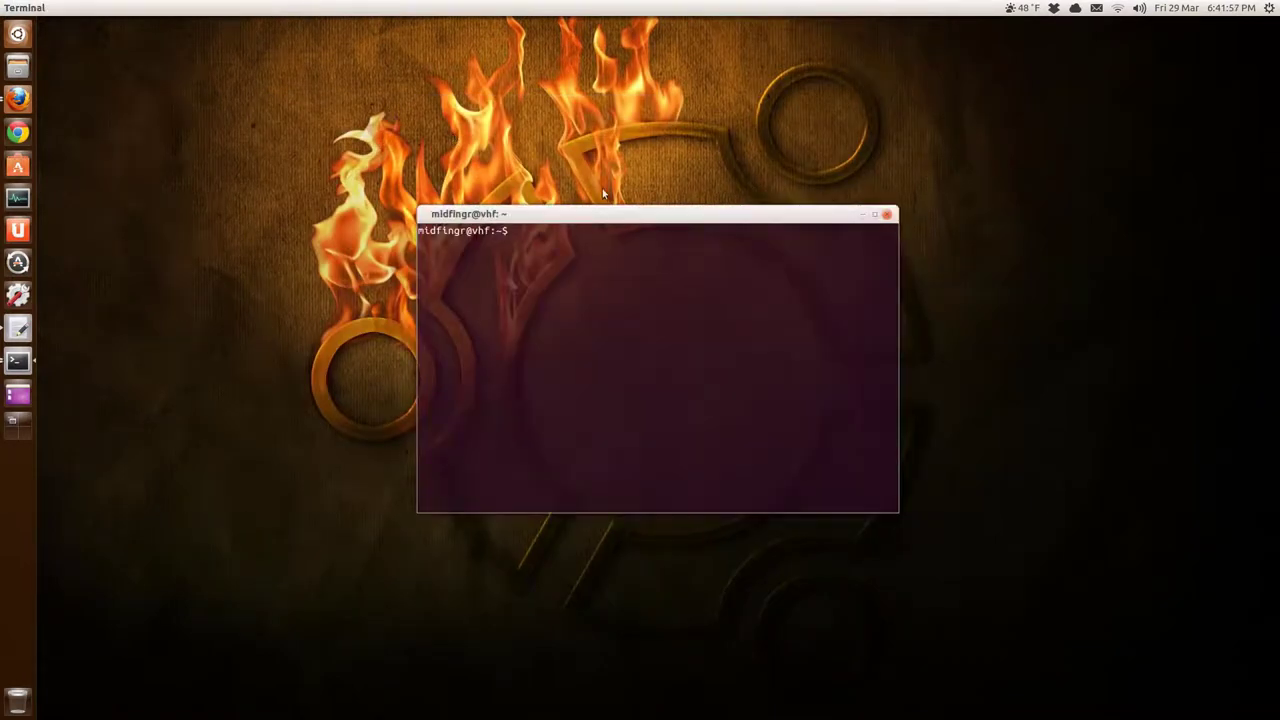
{"action": "mouse_move", "coordinate": [0, 719]}
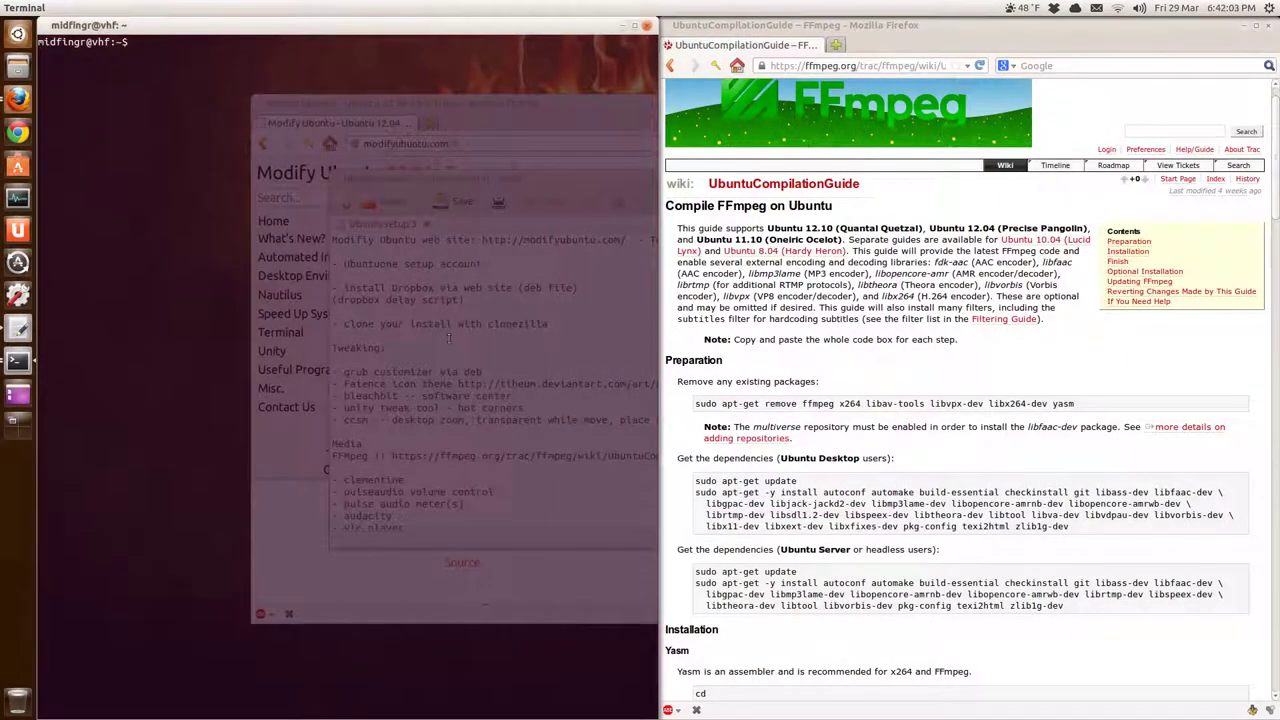
{"action": "scroll", "coordinate": [853, 387], "scroll_direction": "down", "scroll_amount": 3}
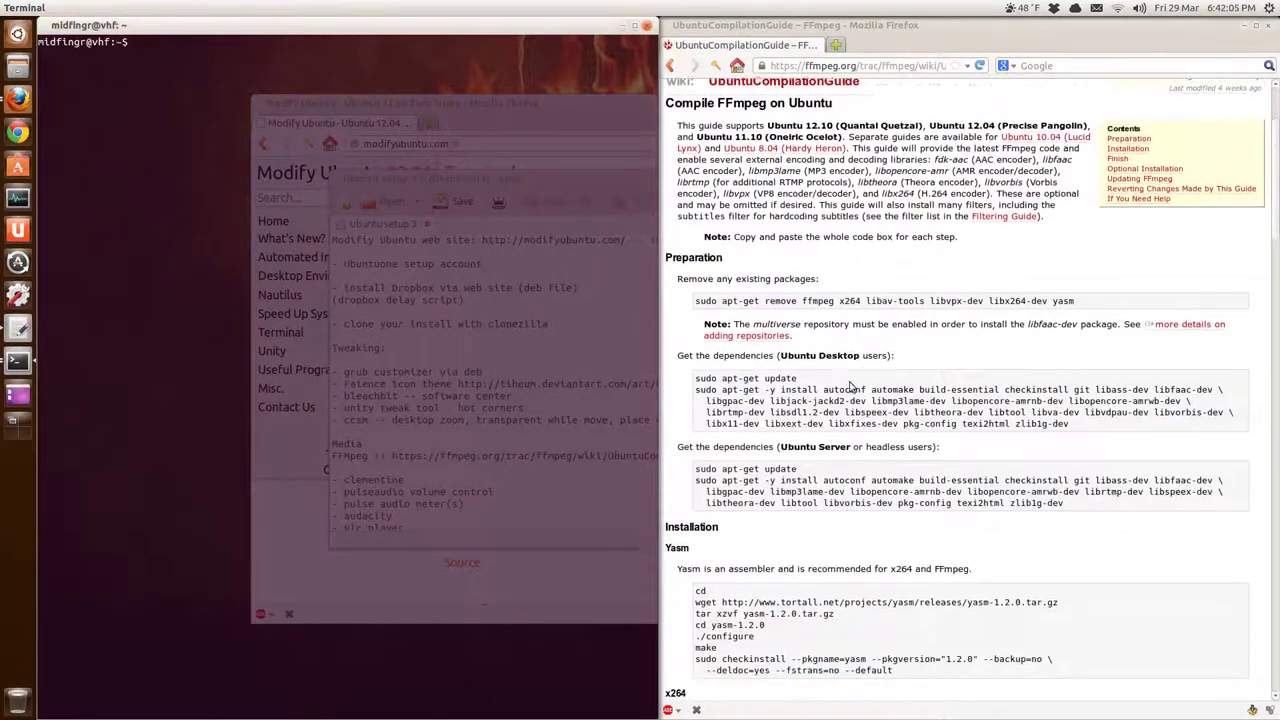
{"action": "left_click", "coordinate": [935, 335]}
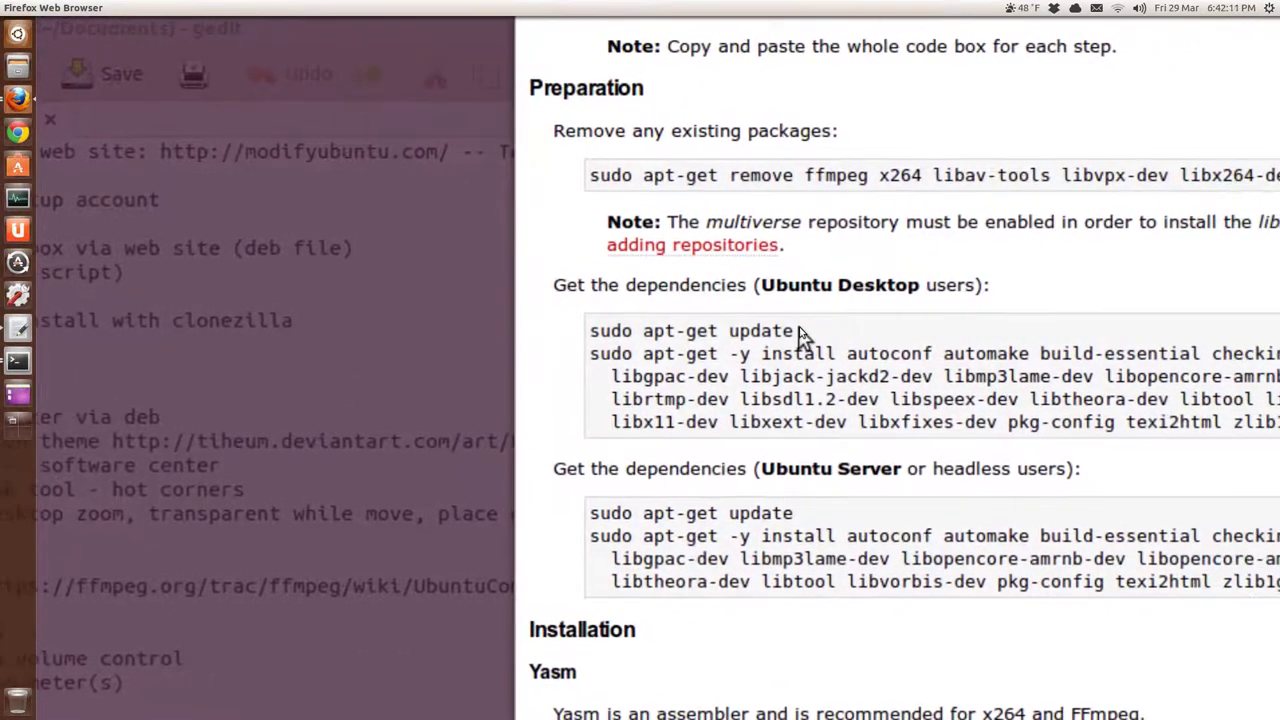
{"action": "scroll", "coordinate": [800, 335], "scroll_direction": "down", "scroll_amount": 4}
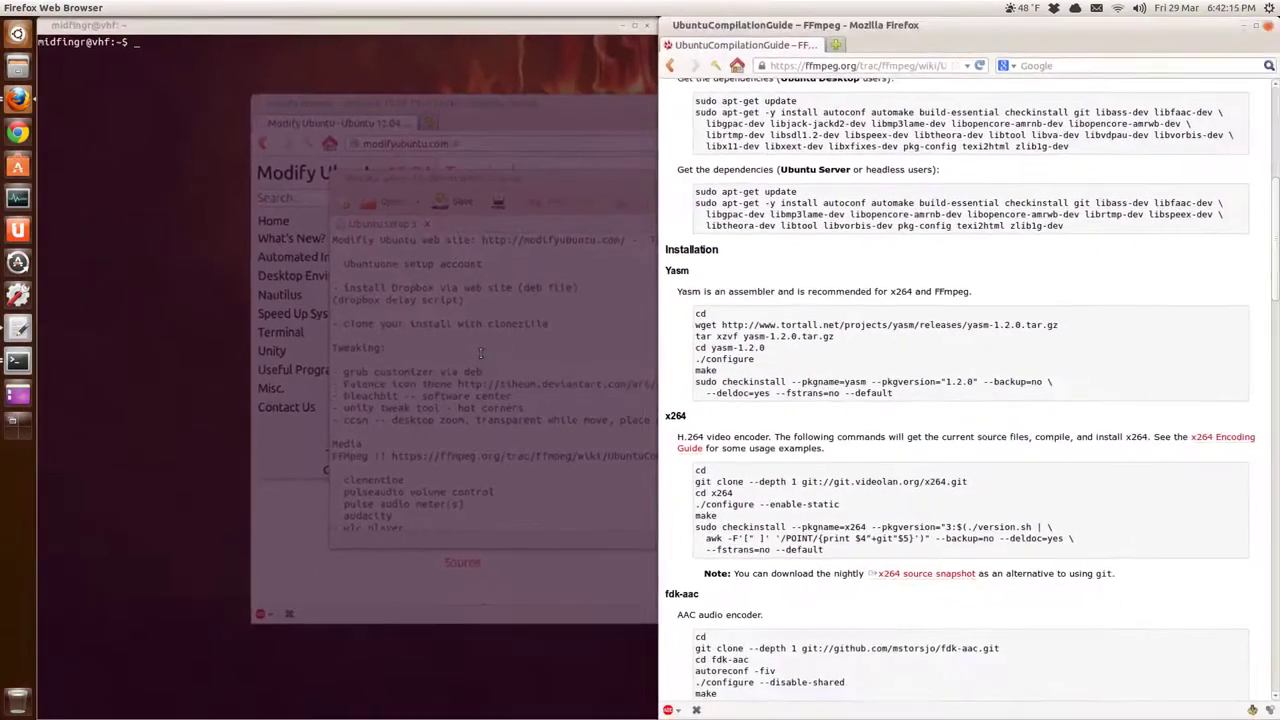
{"action": "scroll", "coordinate": [900, 207], "scroll_direction": "up", "scroll_amount": 4}
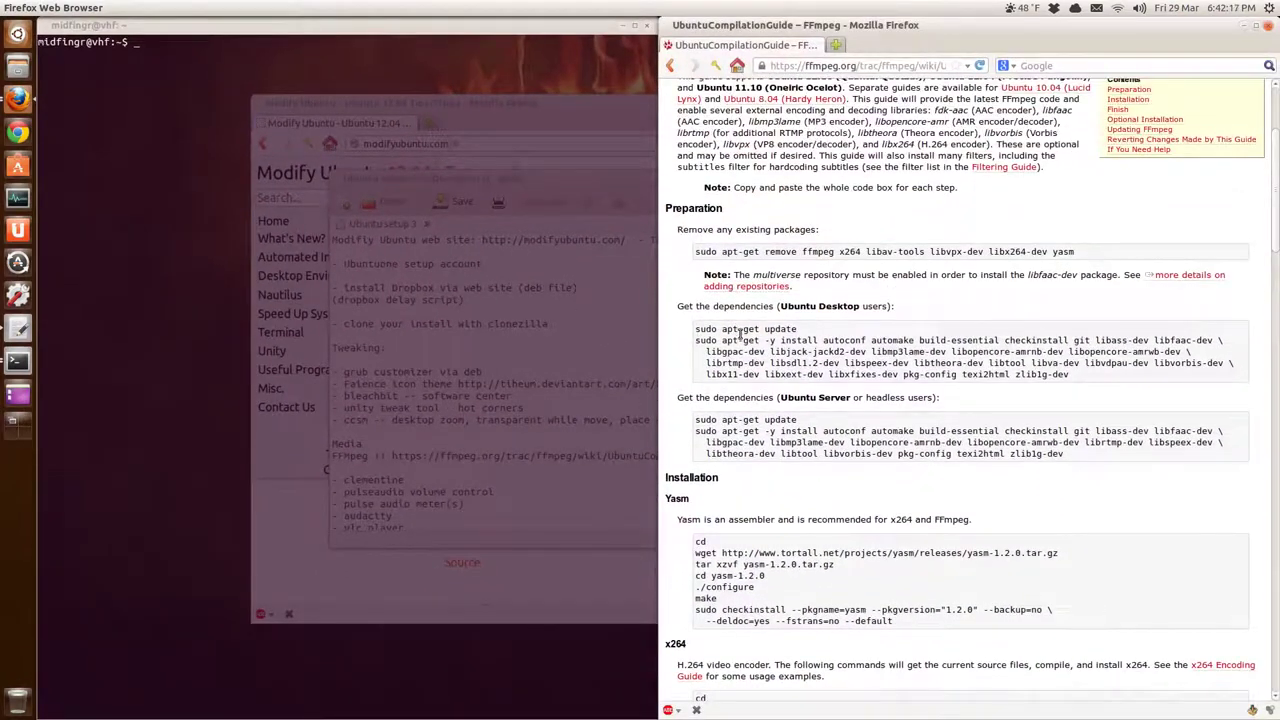
Copy the 'sudo apt-get update' line from the guide
{"action": "triple_click", "coordinate": [741, 329]}
{"action": "right_click", "coordinate": [767, 335]}
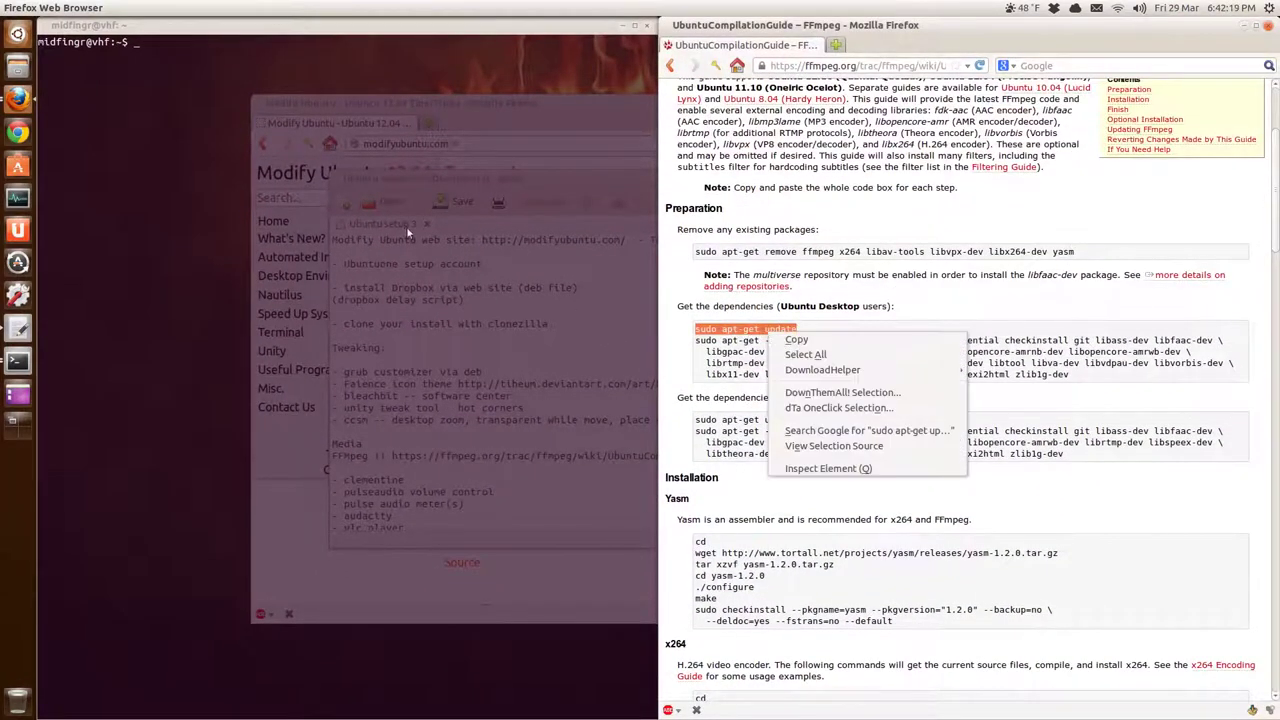
{"action": "left_click", "coordinate": [328, 200]}
{"action": "right_click", "coordinate": [156, 66]}
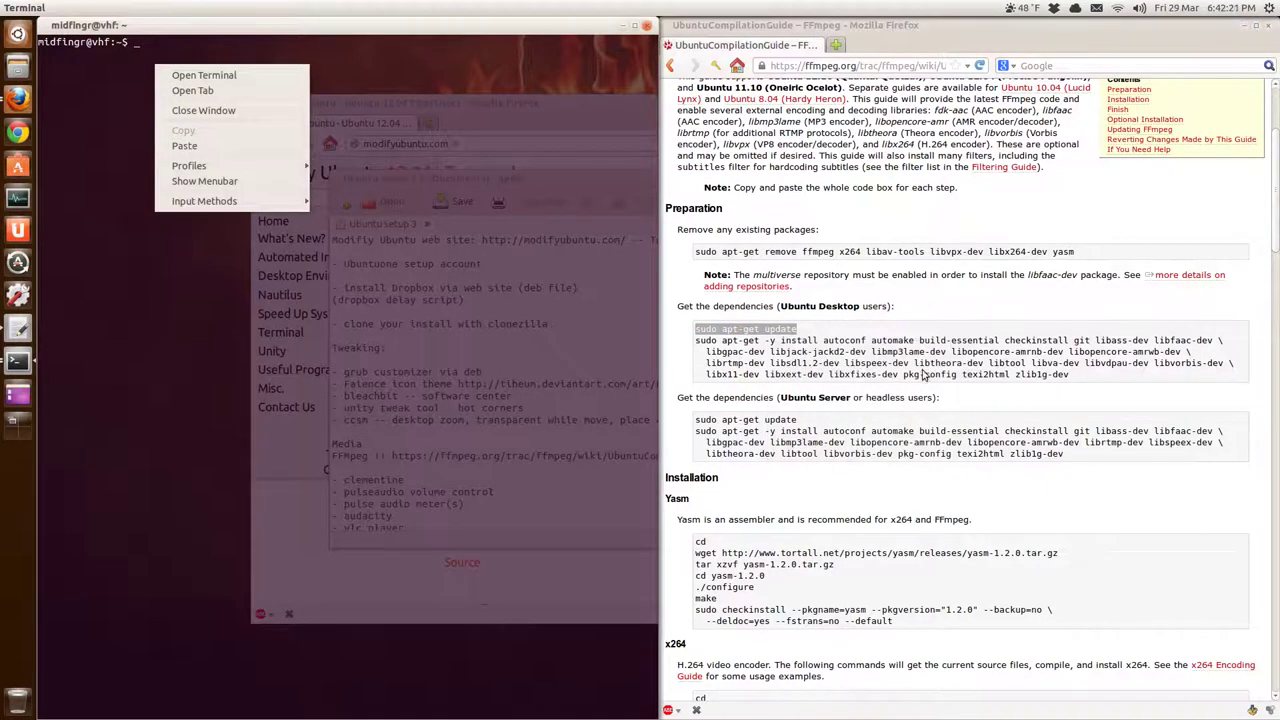
{"action": "key", "text": "Escape"}
Copy the four-line Ubuntu Desktop dependency apt-get install command
{"action": "left_click_drag", "start_coordinate": [698, 341], "coordinate": [1058, 370]}
{"action": "right_click", "coordinate": [1058, 370]}
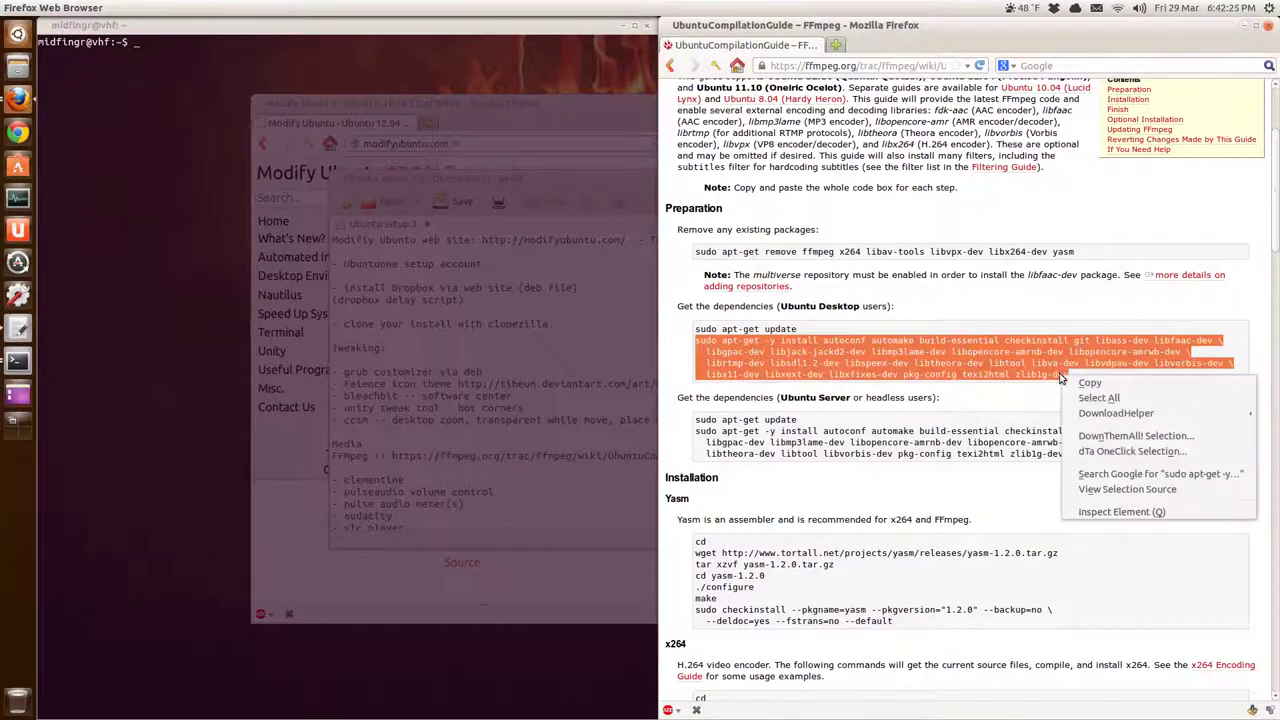
{"action": "left_click", "coordinate": [1063, 380]}
{"action": "right_click", "coordinate": [331, 131]}
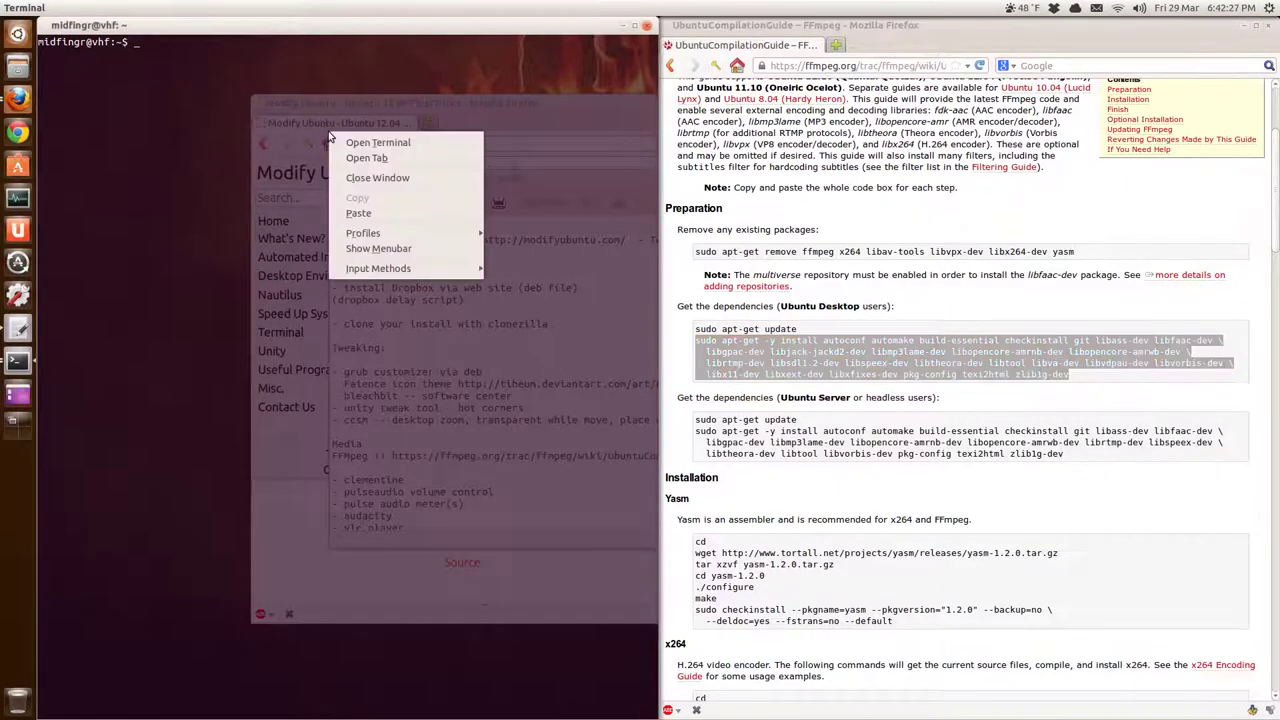
{"action": "left_click", "coordinate": [903, 328]}
Scroll the guide down to the FFmpeg build and Finish sections, then unmaximize the terminal
{"action": "scroll", "coordinate": [900, 340], "scroll_direction": "down", "scroll_amount": 8}
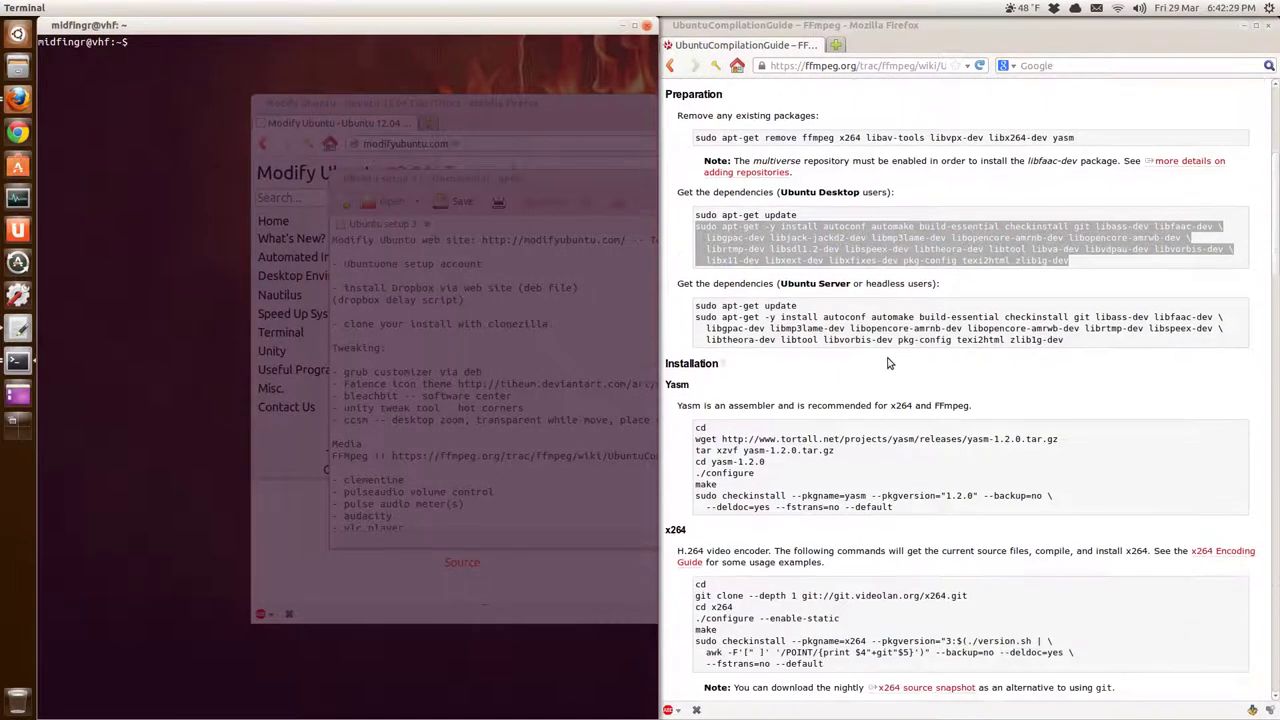
{"action": "scroll", "coordinate": [888, 363], "scroll_direction": "down", "scroll_amount": 10}
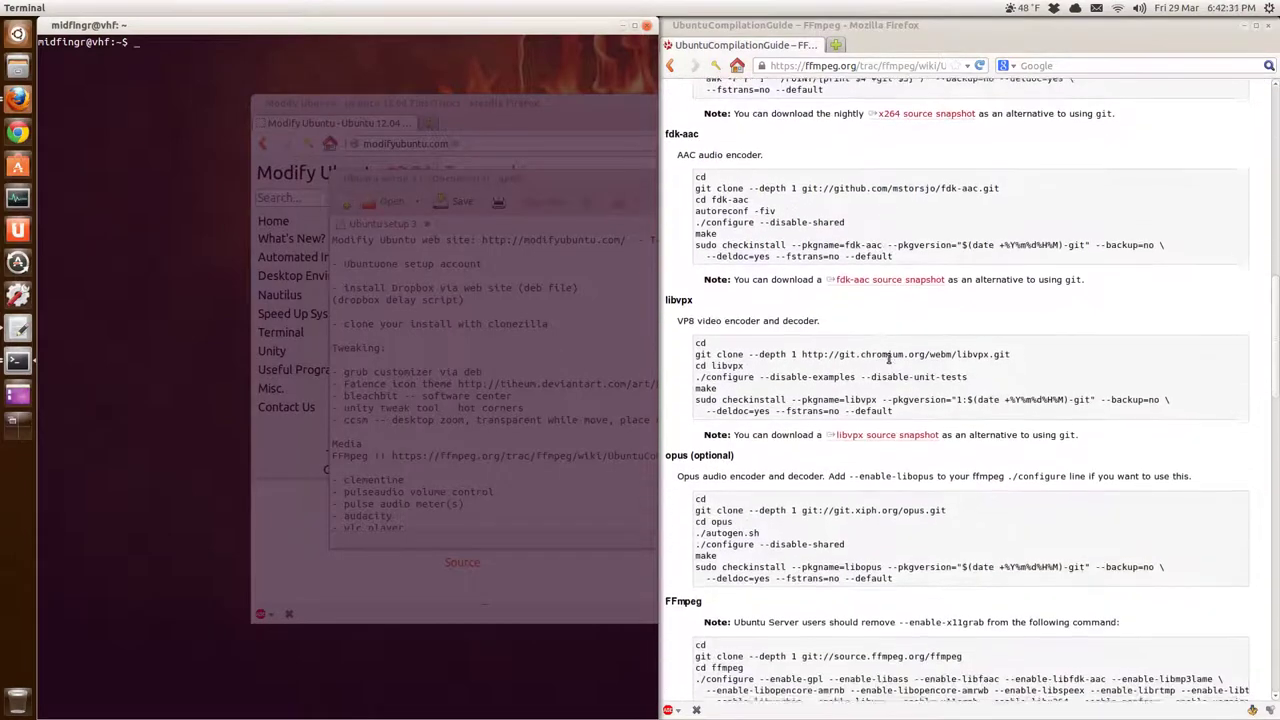
{"action": "scroll", "coordinate": [860, 382], "scroll_direction": "down", "scroll_amount": 1}
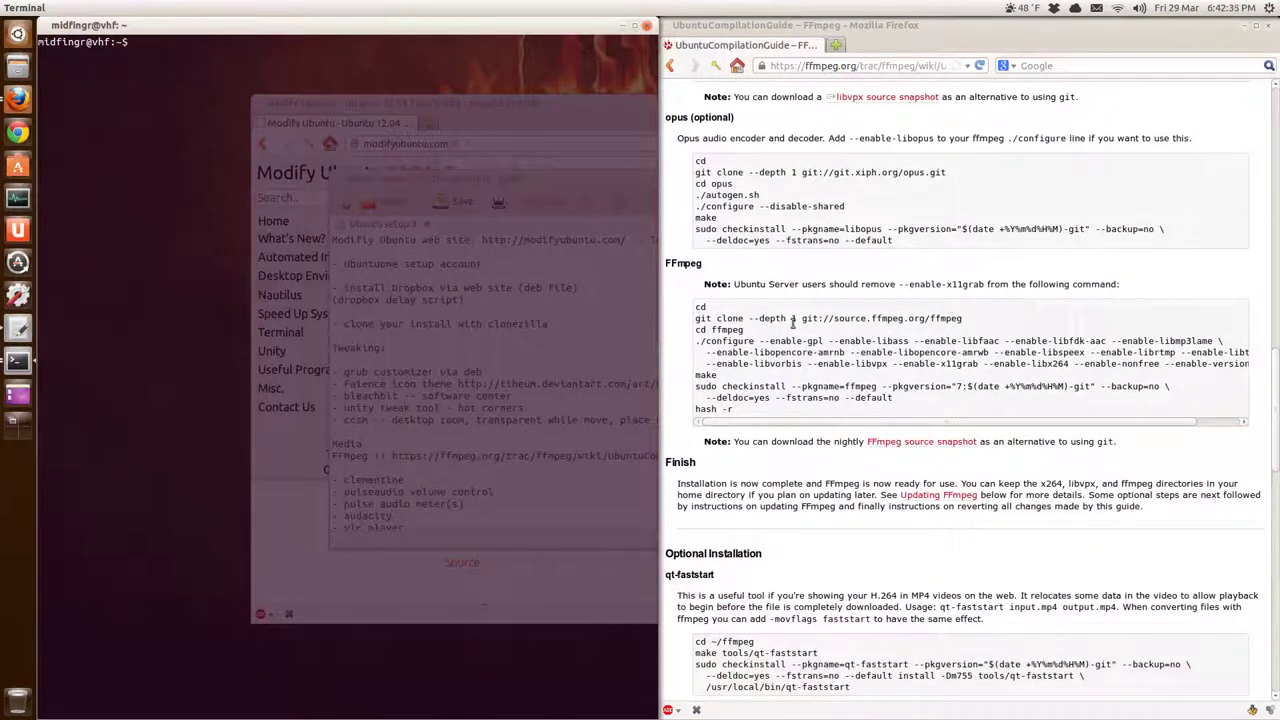
{"action": "scroll", "coordinate": [782, 337], "scroll_direction": "down", "scroll_amount": 2}
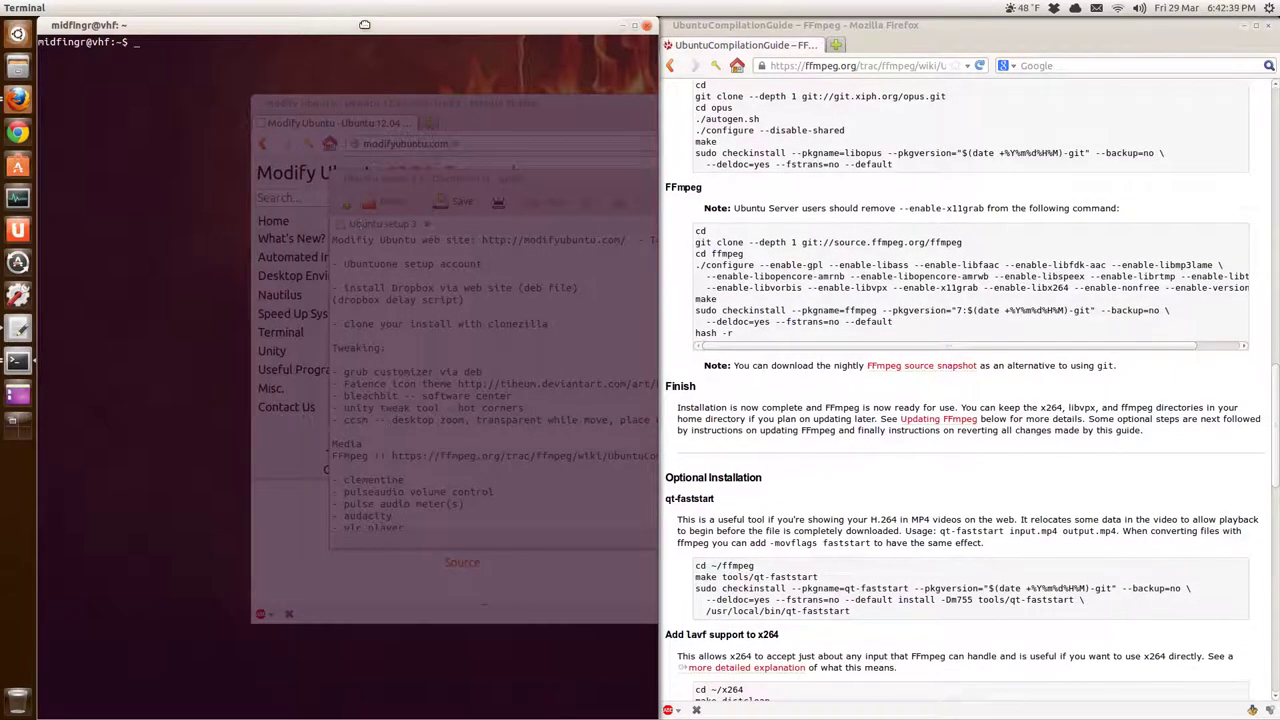
{"action": "key", "text": "ctrl+super+Down"}
{"action": "key", "text": "ctrl+super+Down"}
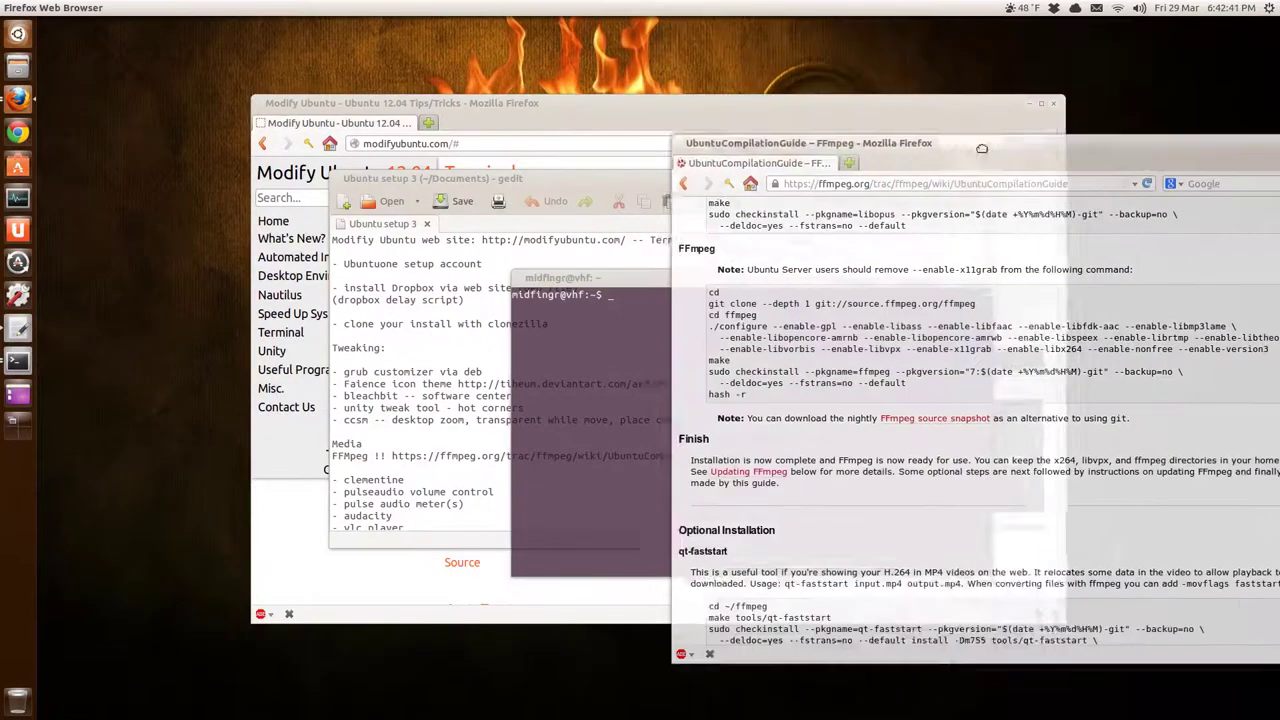
Close the FFmpeg guide browser window and scroll down the gedit checklist
{"action": "left_click", "coordinate": [1010, 204]}
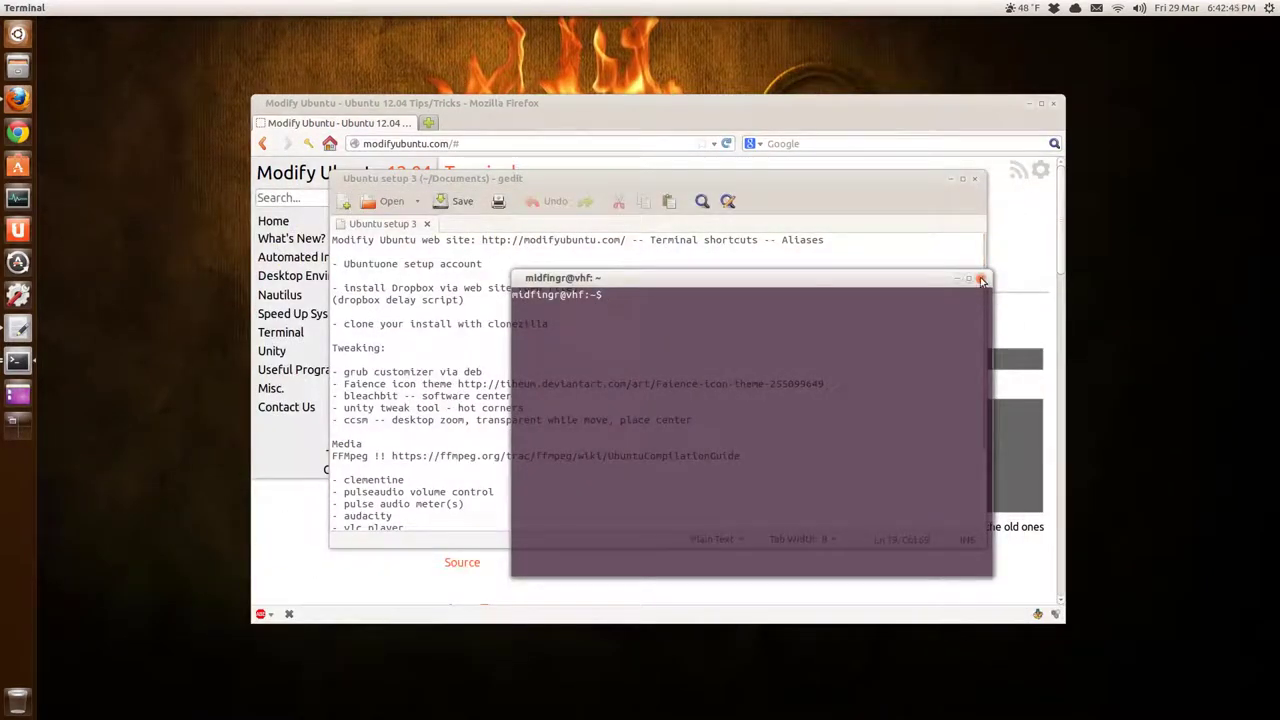
{"action": "scroll", "coordinate": [657, 414], "scroll_direction": "down", "scroll_amount": 2}
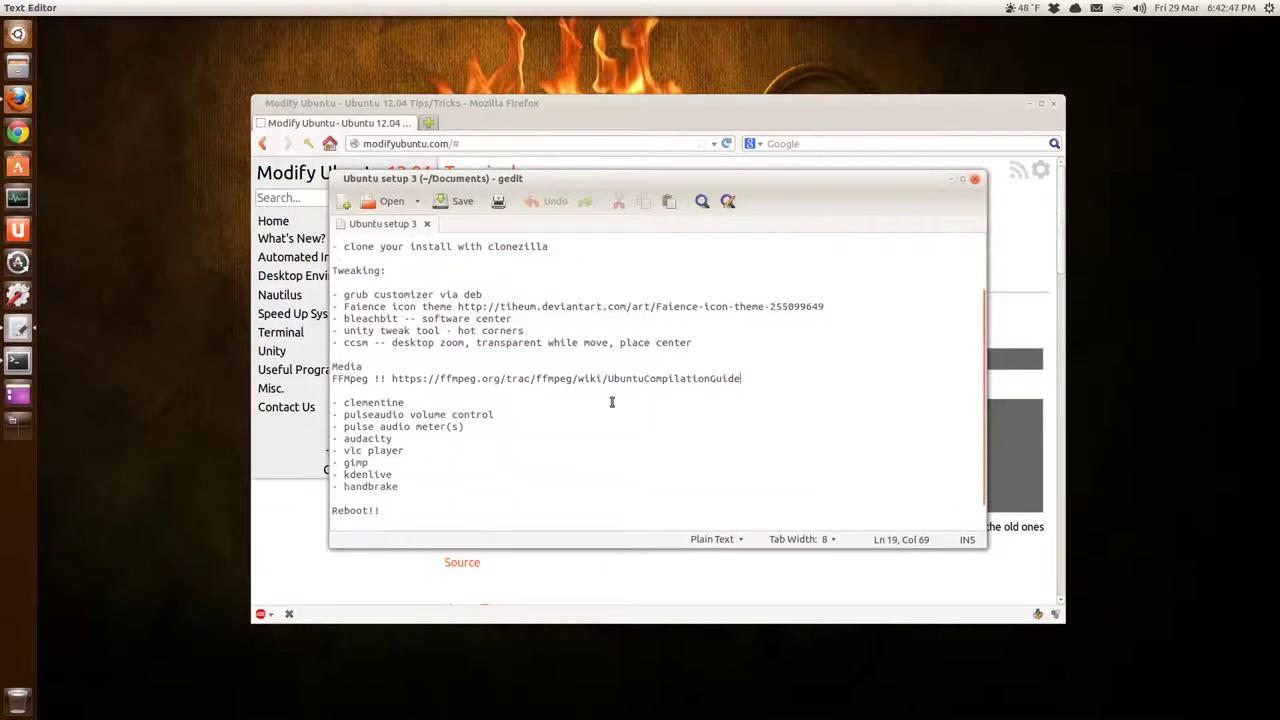
{"action": "scroll", "coordinate": [560, 392], "scroll_direction": "down", "scroll_amount": 1}
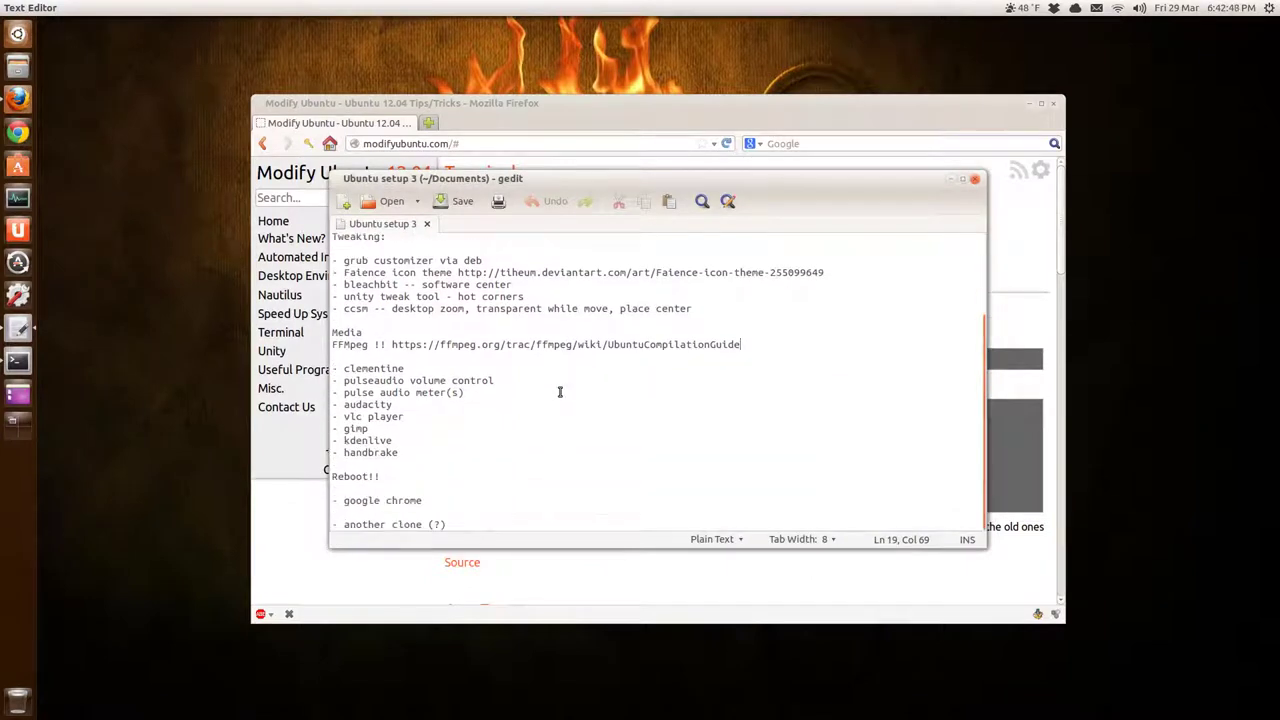
Go through the media items (clementine, audacity, gimp, kdenlive, google chrome) and close the checklist
{"action": "left_click", "coordinate": [400, 367]}
{"action": "left_click", "coordinate": [505, 382]}
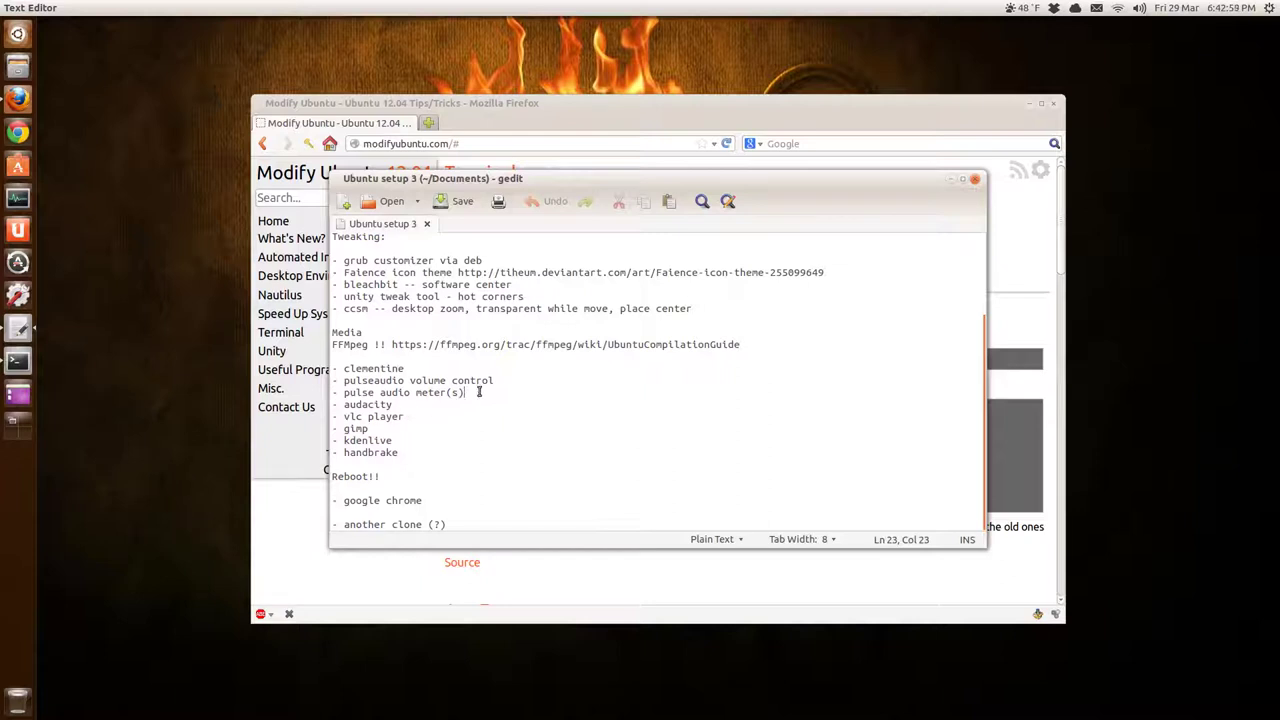
{"action": "left_click", "coordinate": [410, 404]}
{"action": "left_click", "coordinate": [385, 432]}
{"action": "left_click", "coordinate": [421, 440]}
{"action": "left_click", "coordinate": [398, 477]}
{"action": "left_click", "coordinate": [447, 509]}
{"action": "left_click", "coordinate": [443, 502]}
{"action": "left_click", "coordinate": [467, 527]}
{"action": "left_click", "coordinate": [975, 179]}
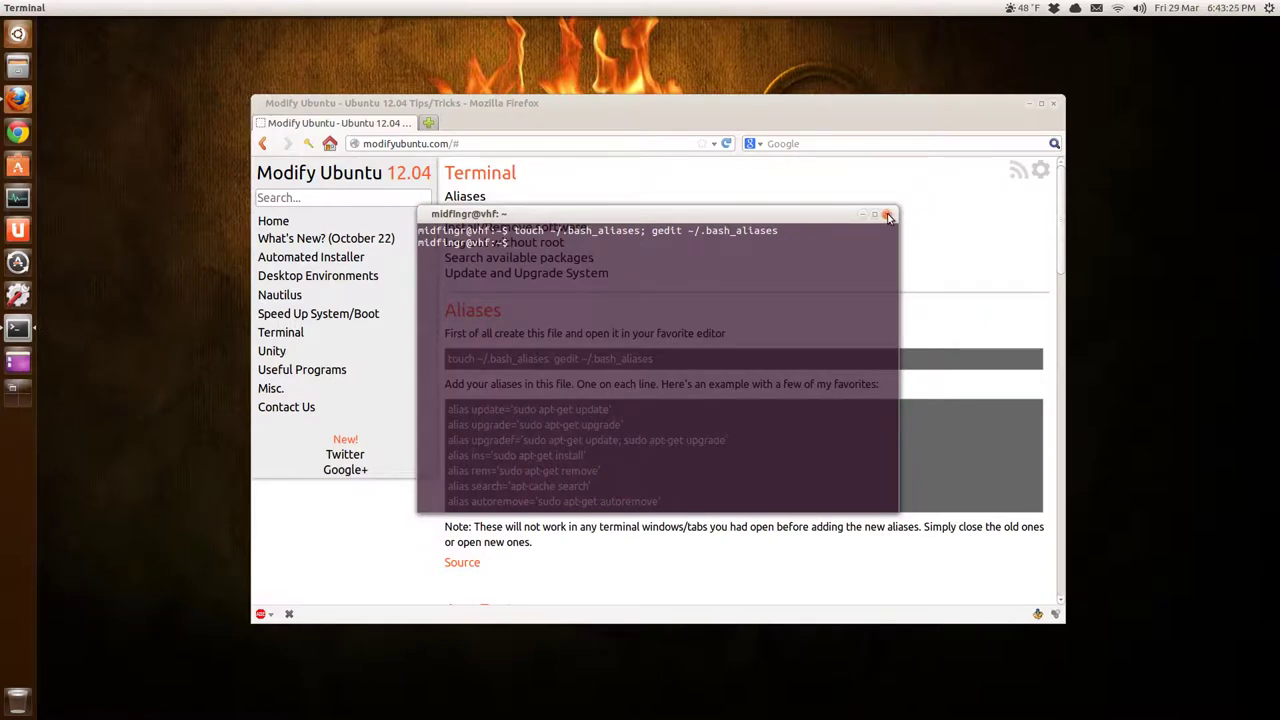
Close the terminal and the Modify Ubuntu Firefox window, then check and dismiss the weather details
{"action": "left_click", "coordinate": [892, 215]}
{"action": "left_click", "coordinate": [1052, 104]}
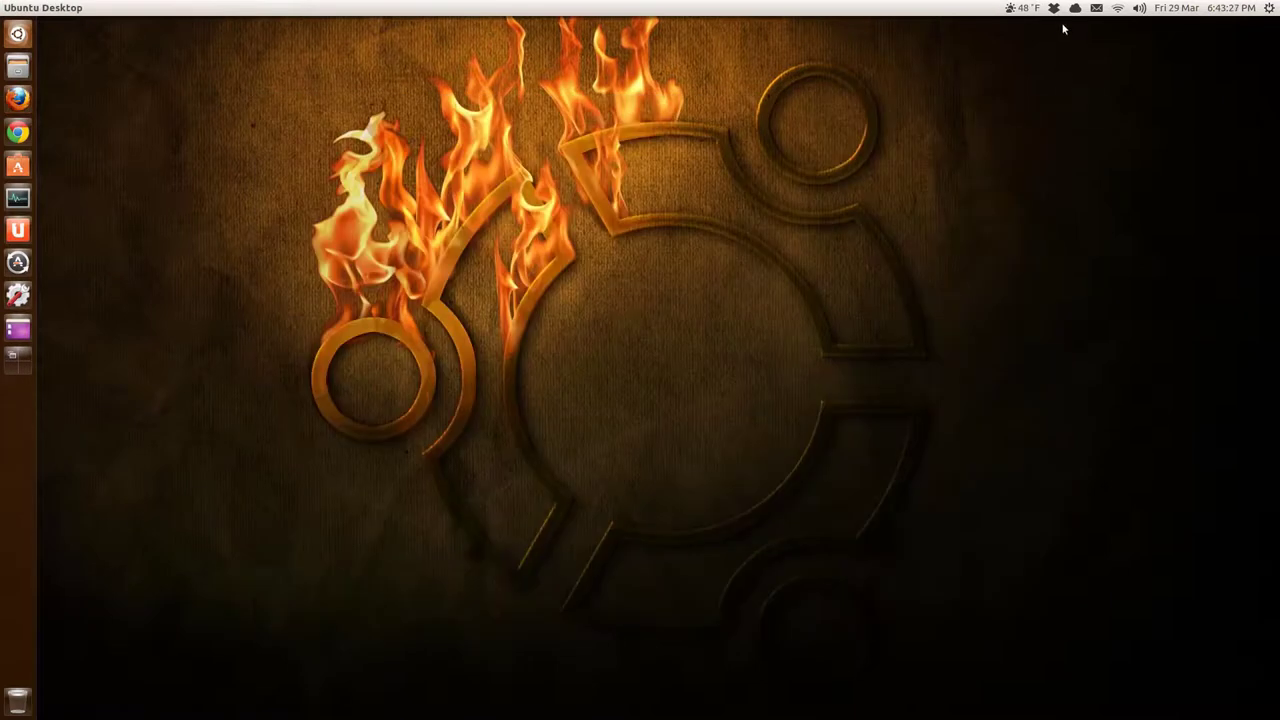
{"action": "left_click", "coordinate": [1018, 10]}
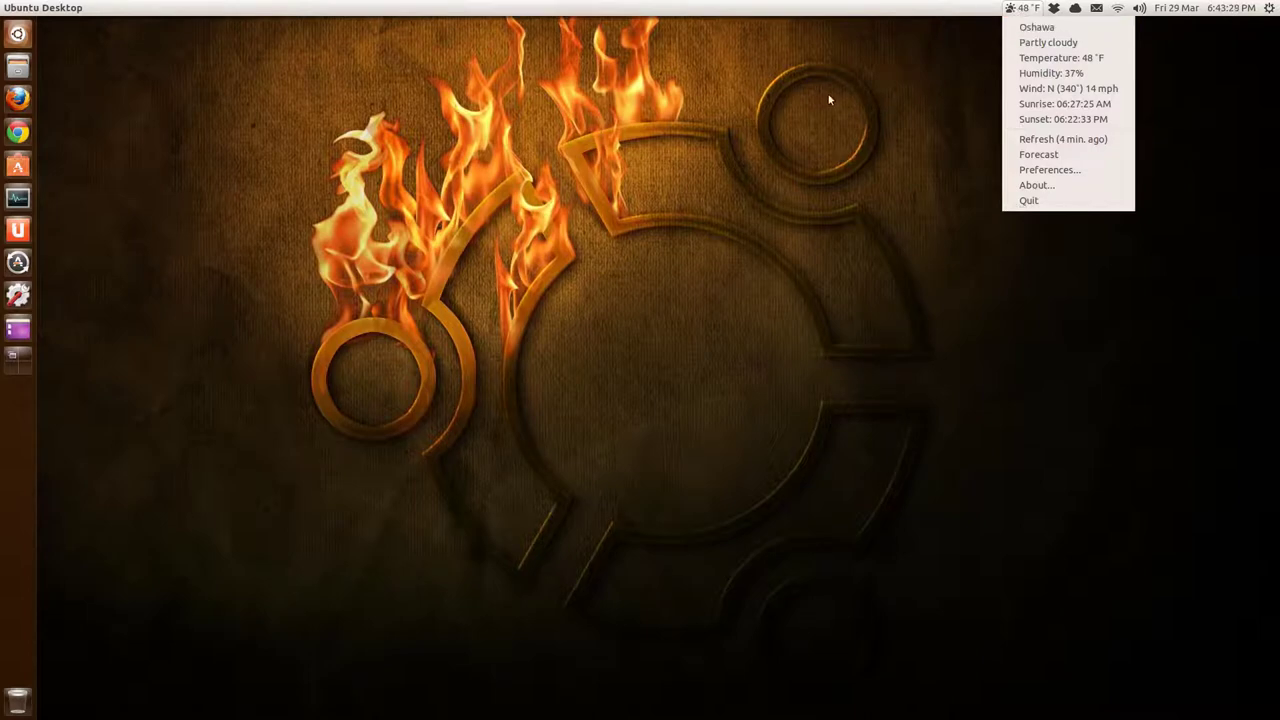
{"action": "left_click", "coordinate": [1033, 10]}
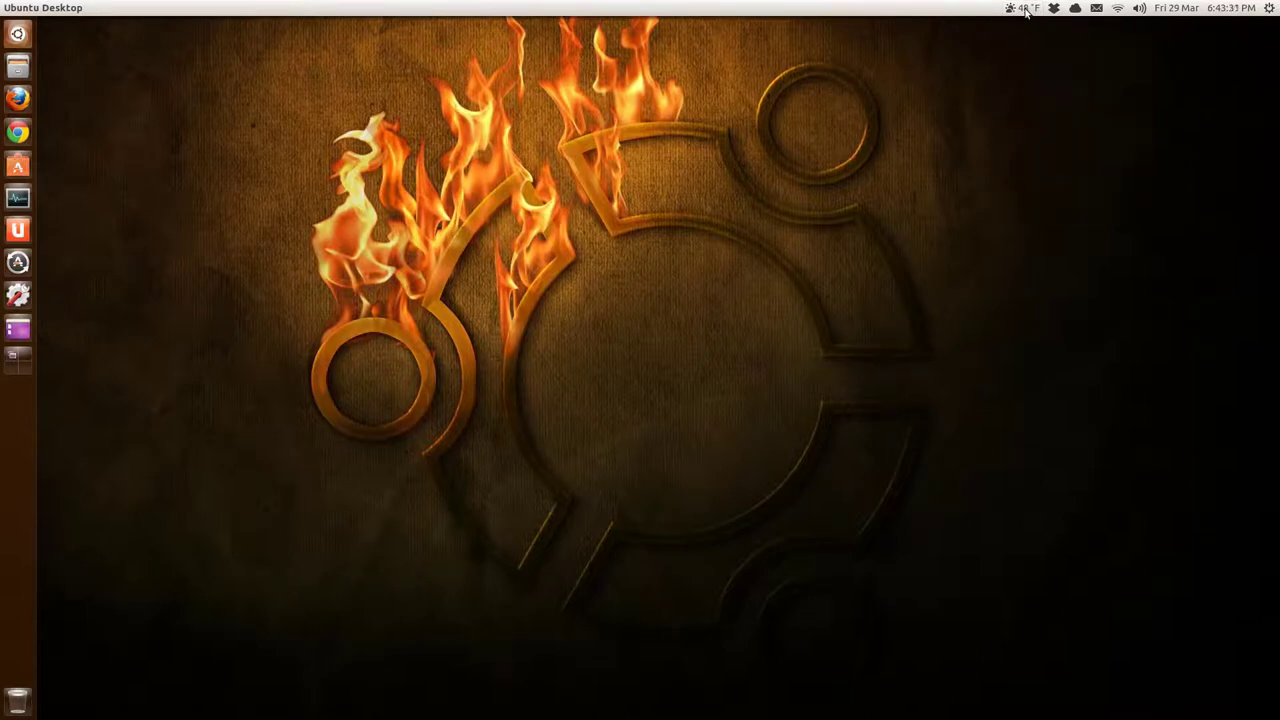